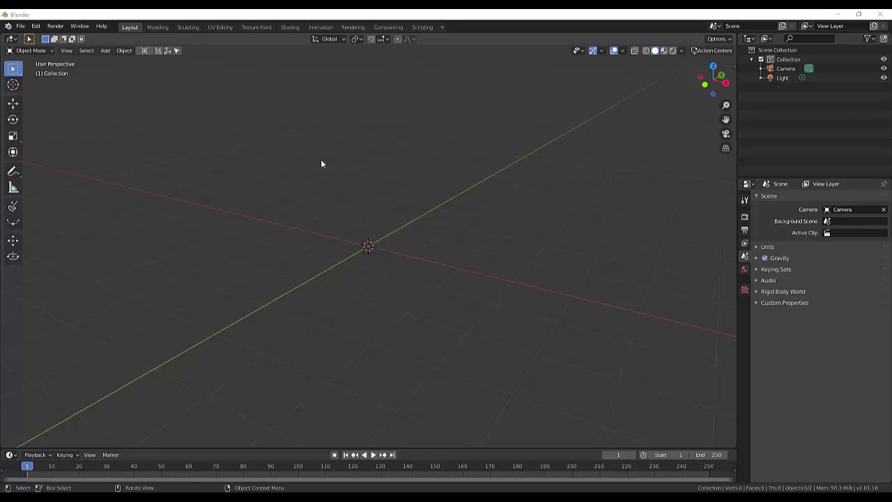
Add a cube at the world origin
key(shift+s)
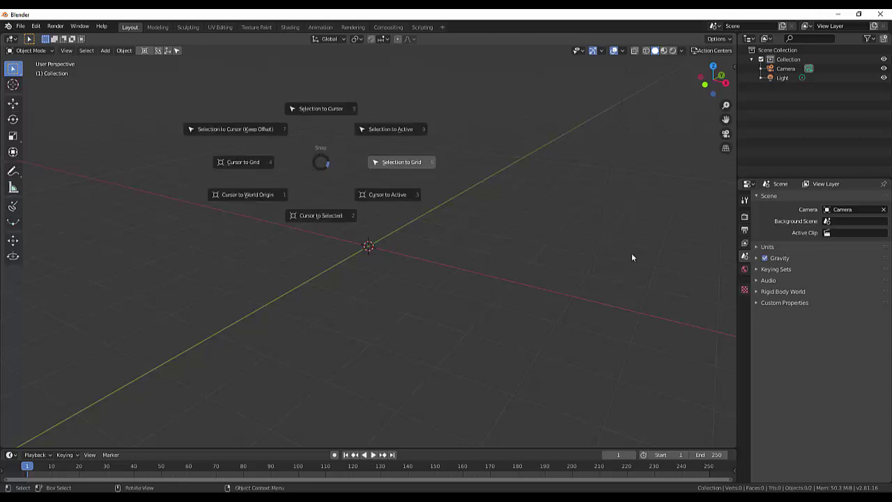
key(Escape)
key(shift+a)
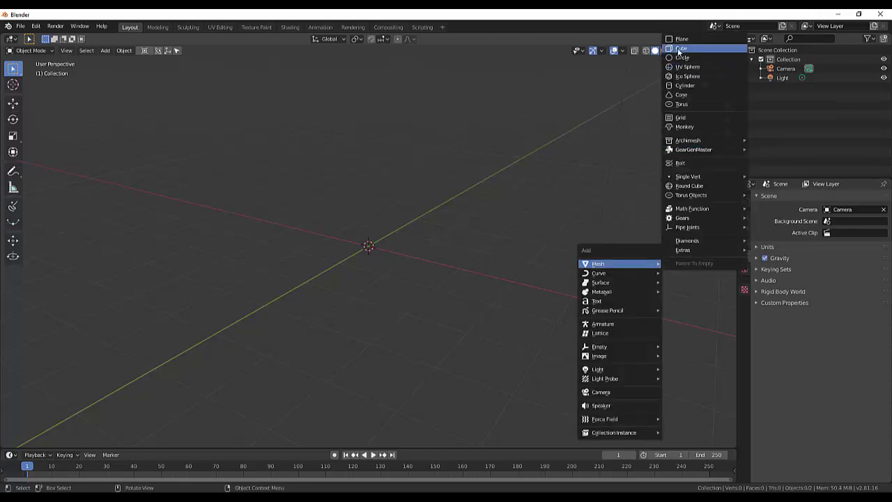
click(679, 48)
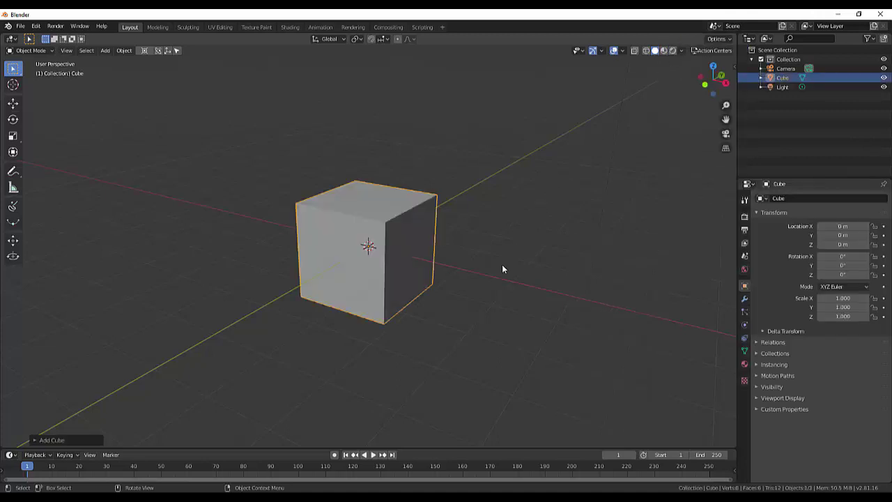
mouse_move(501, 264)
middle_down()
mouse_move(482, 289)
mouse_move(457, 288)
mouse_move(502, 314)
mouse_move(492, 308)
middle_up()
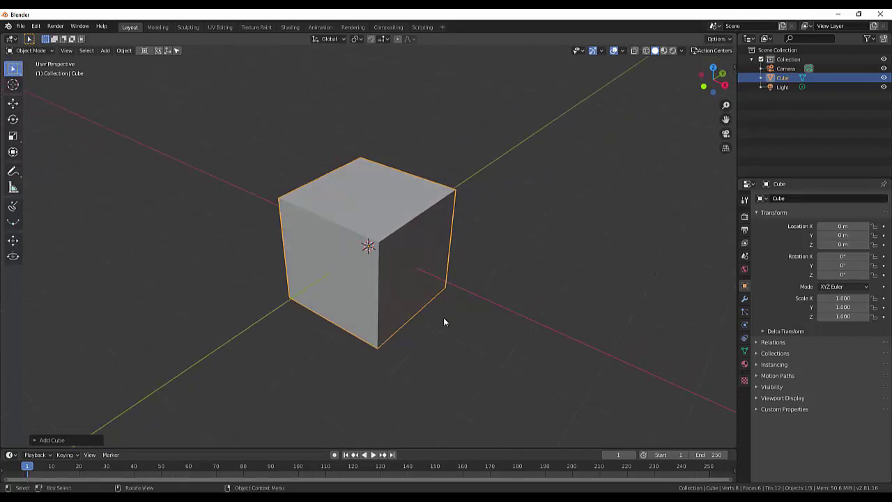
click(503, 350)
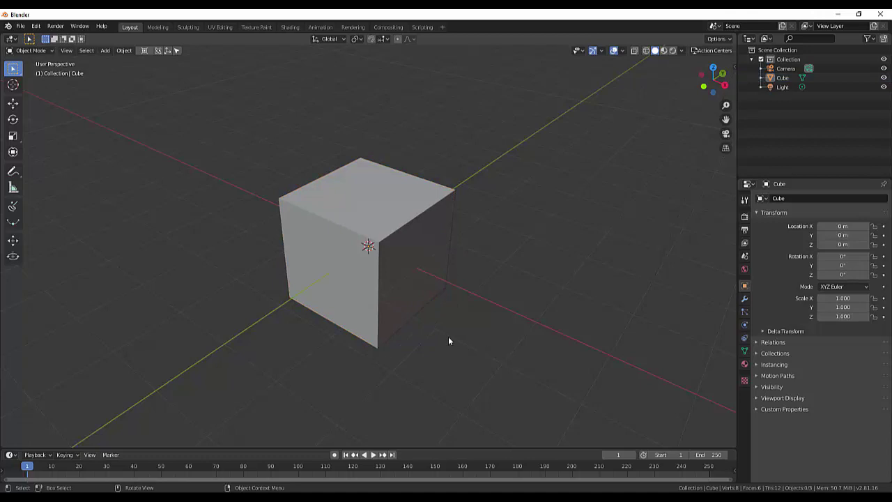
click(377, 294)
drag(13, 70, 45, 90)
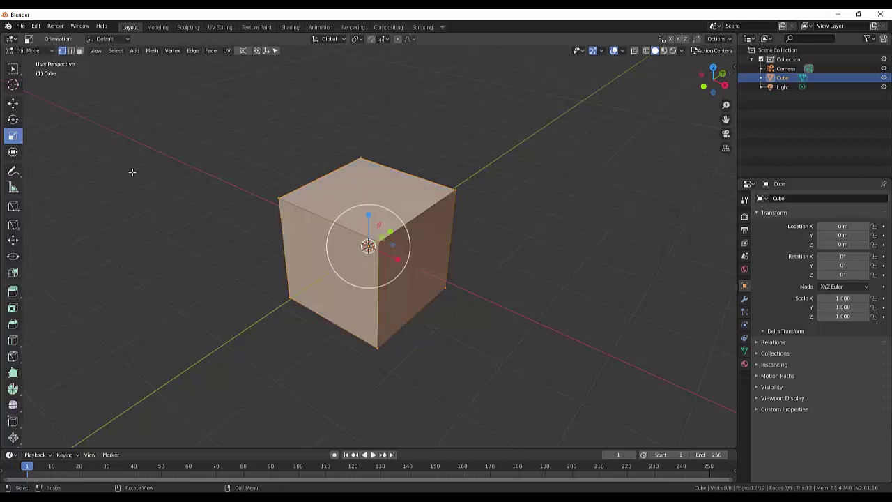
Enter Edit Mode on the cube, deselect its mesh, and return to Object Mode
key(Tab)
click(453, 237)
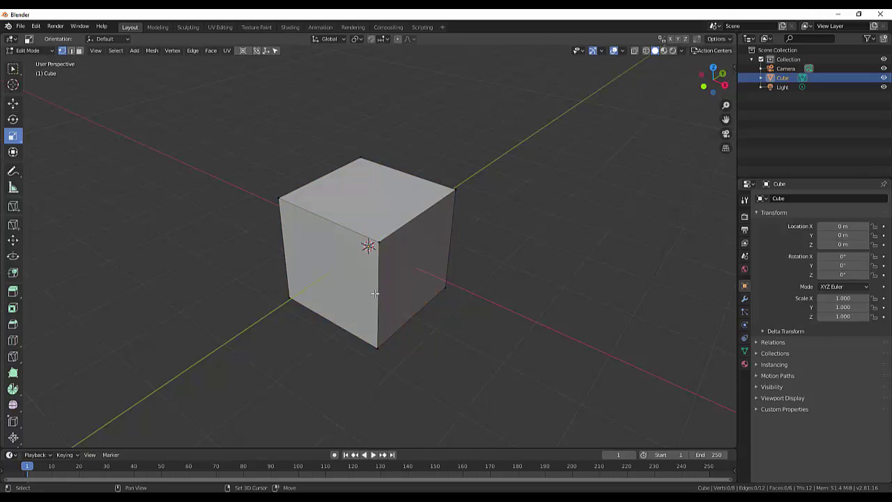
key(Tab)
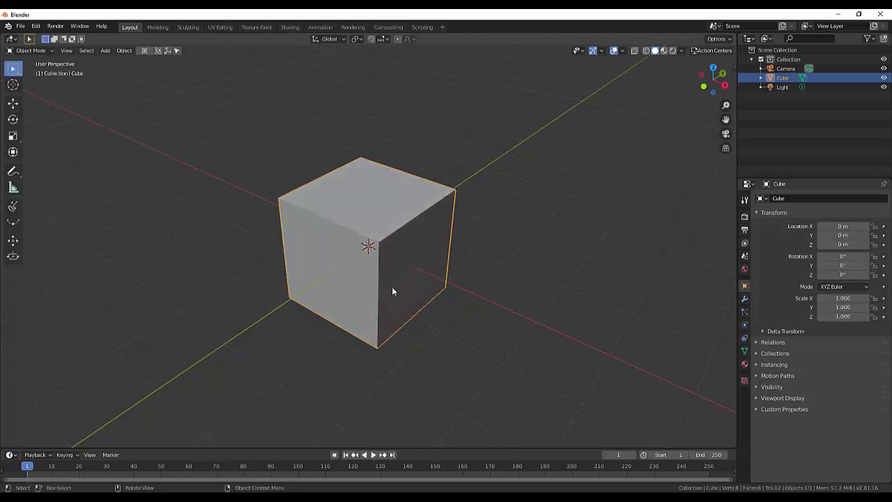
Delete the camera from the scene
click(510, 292)
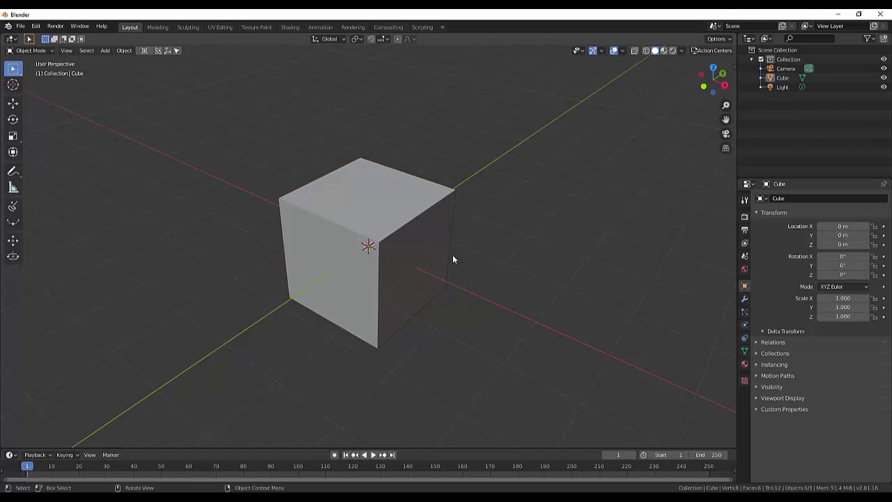
scroll(450, 265, down, 3)
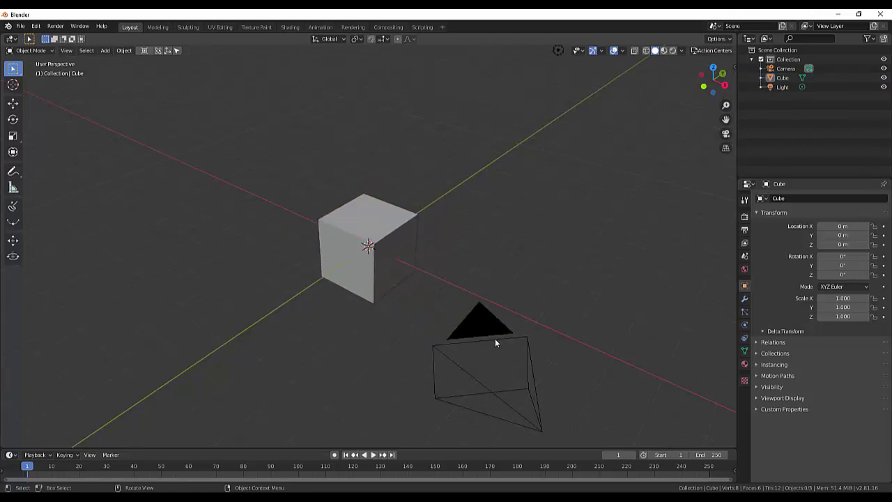
click(486, 335)
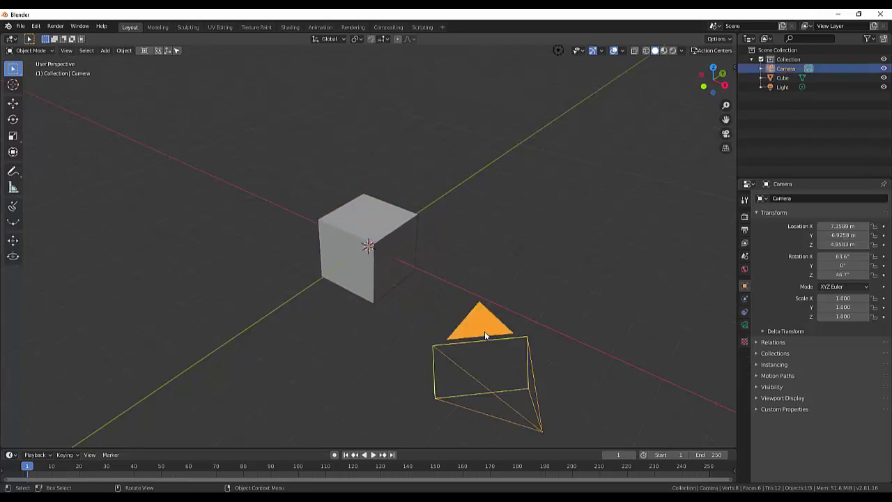
key(Delete)
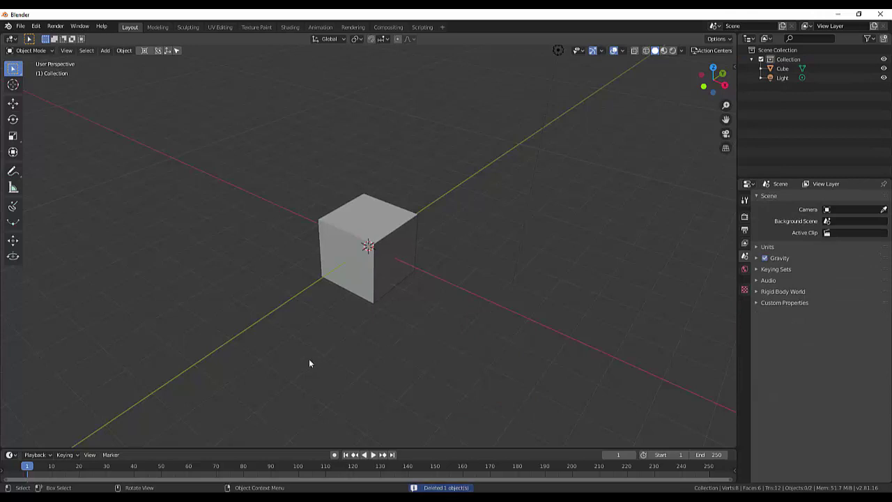
Add a cylinder at the origin and view it from top orthographic
key(shift+a)
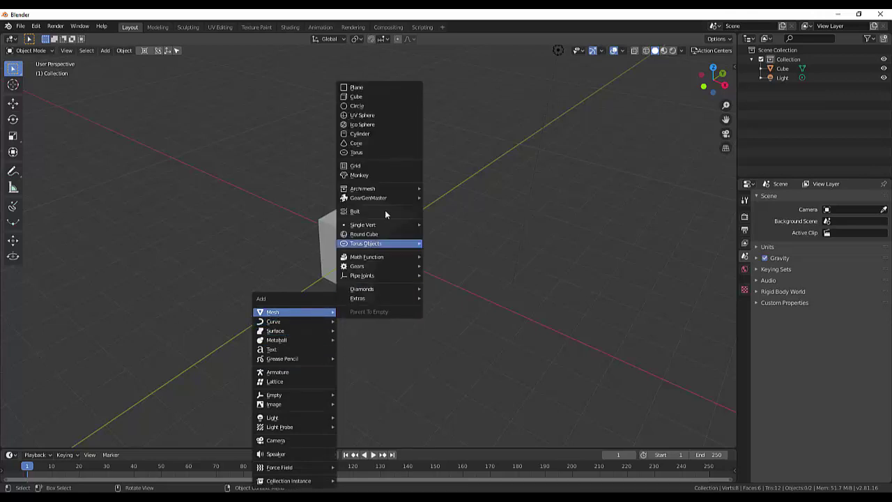
mouse_move(272, 311)
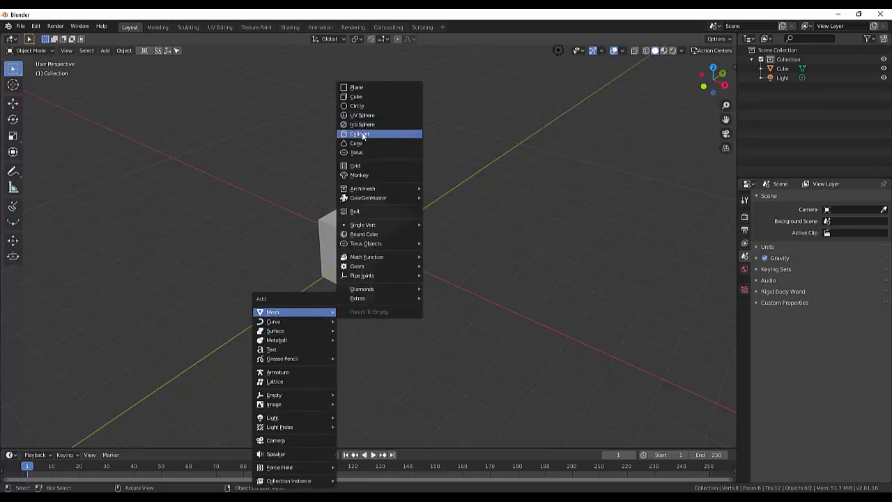
click(362, 133)
middle_drag(440, 202, 428, 244)
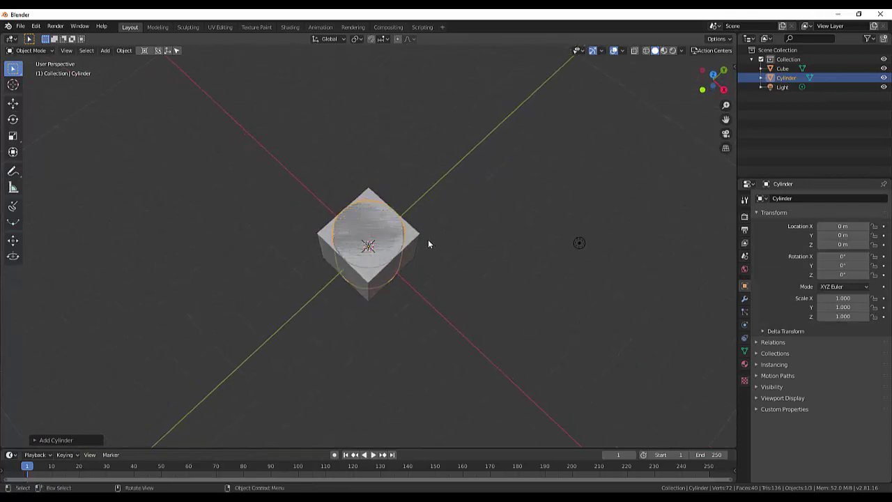
key(KP_7)
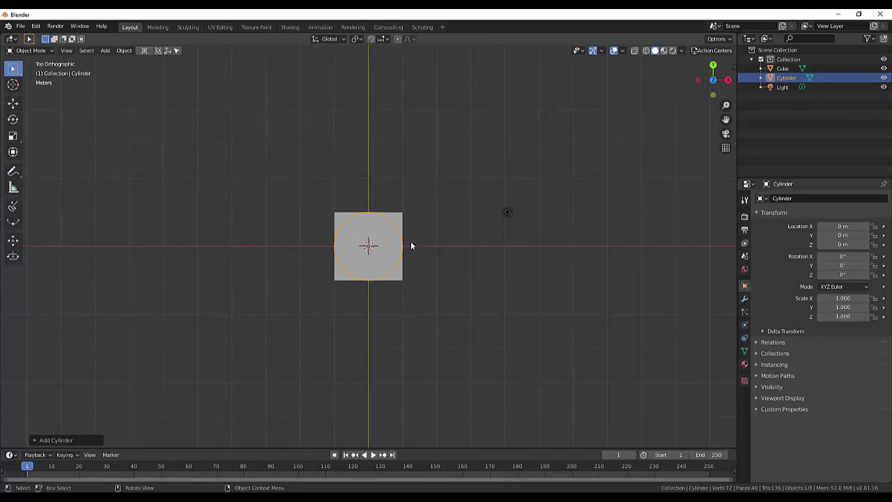
Scale the cylinder to 1.811 across and flatten its height to 0.259
key(s)
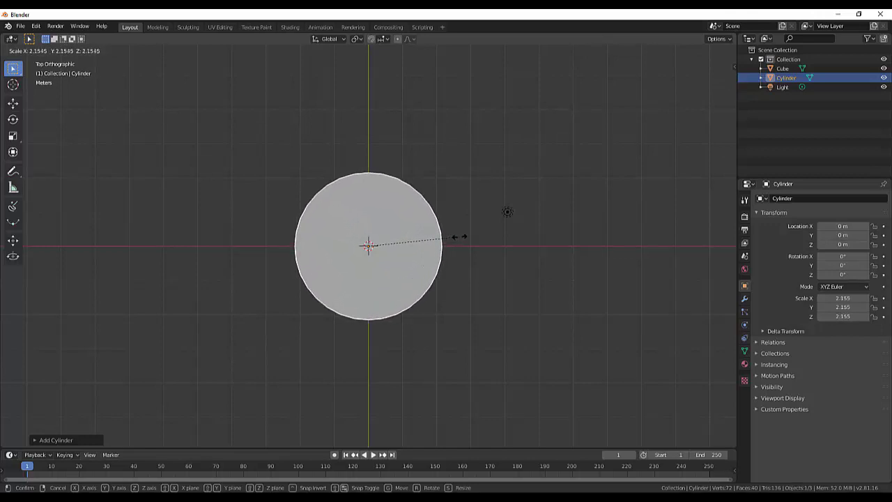
click(446, 239)
mouse_move(445, 238)
middle_down()
mouse_move(500, 235)
mouse_move(494, 178)
middle_up()
key(z)
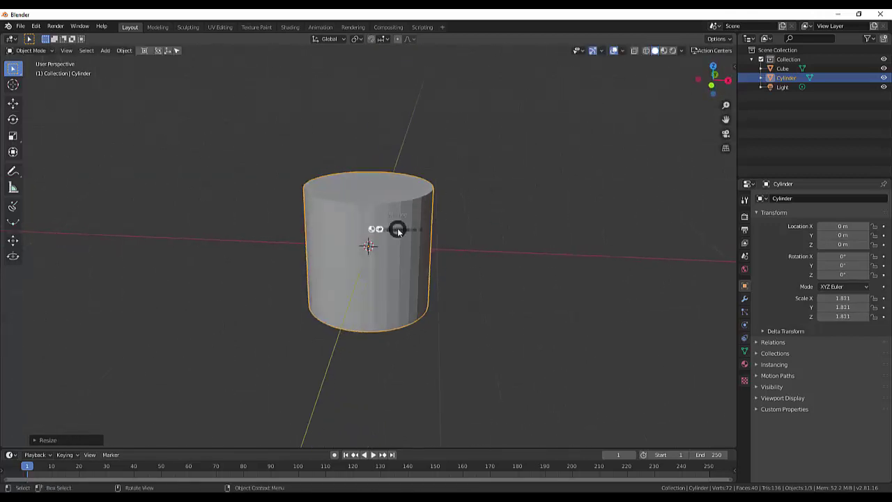
click(434, 240)
key(s)
key(z)
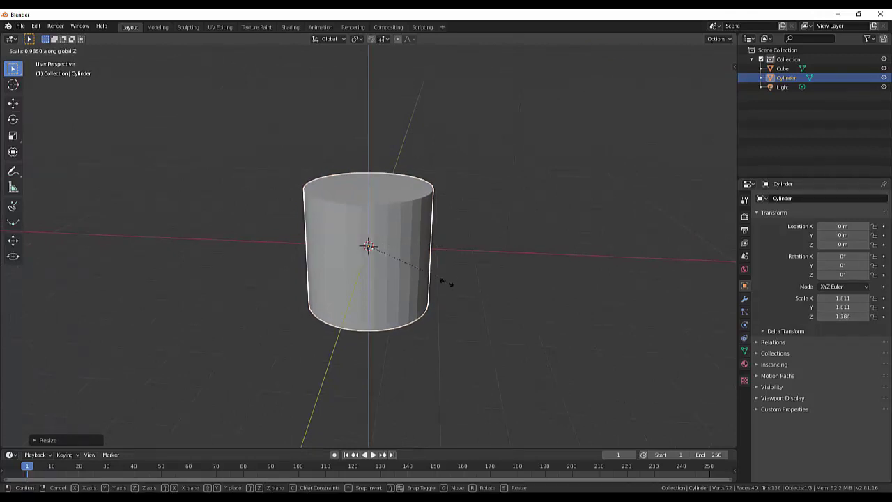
click(374, 256)
mouse_move(446, 258)
middle_down()
mouse_move(478, 306)
mouse_move(484, 275)
mouse_move(483, 305)
middle_up()
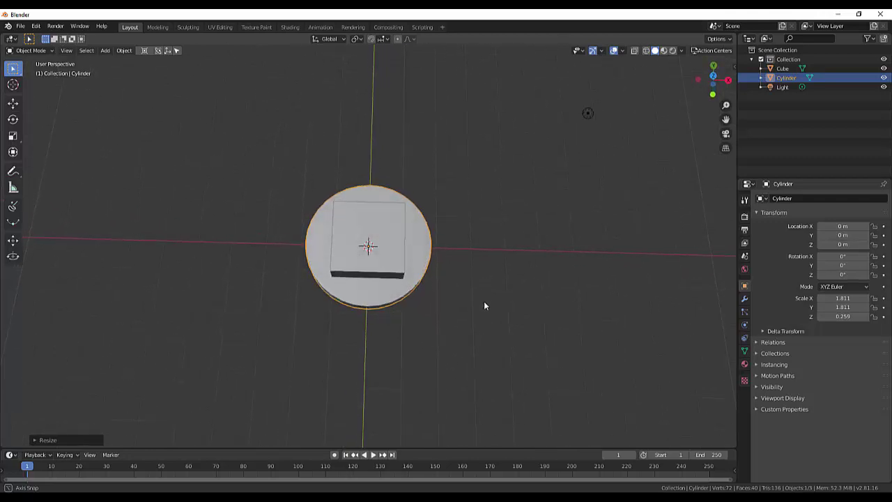
Shrink the cube uniformly to 0.878 from a top view so it fits inside the disc
click(396, 267)
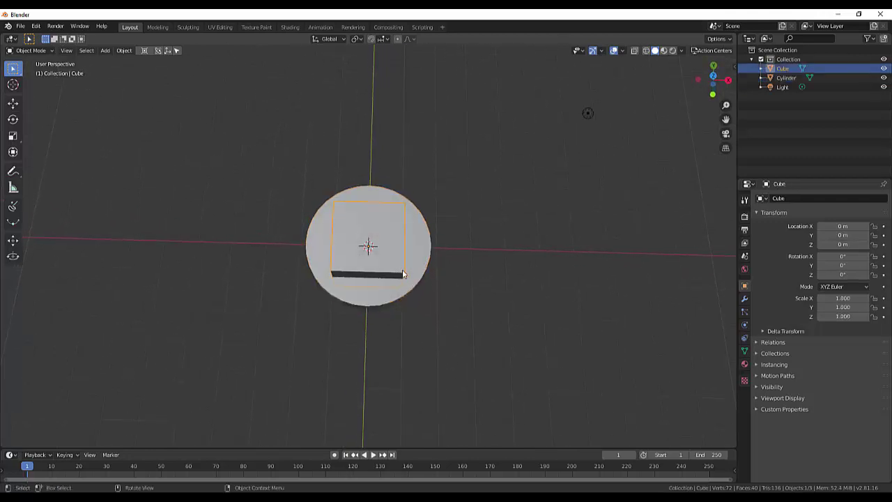
mouse_move(404, 273)
middle_down()
mouse_move(458, 275)
mouse_move(452, 283)
middle_up()
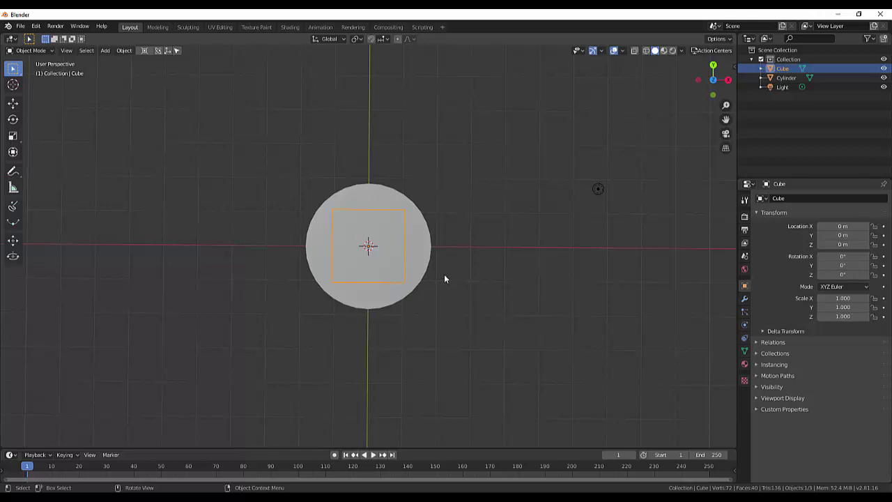
key(KP_7)
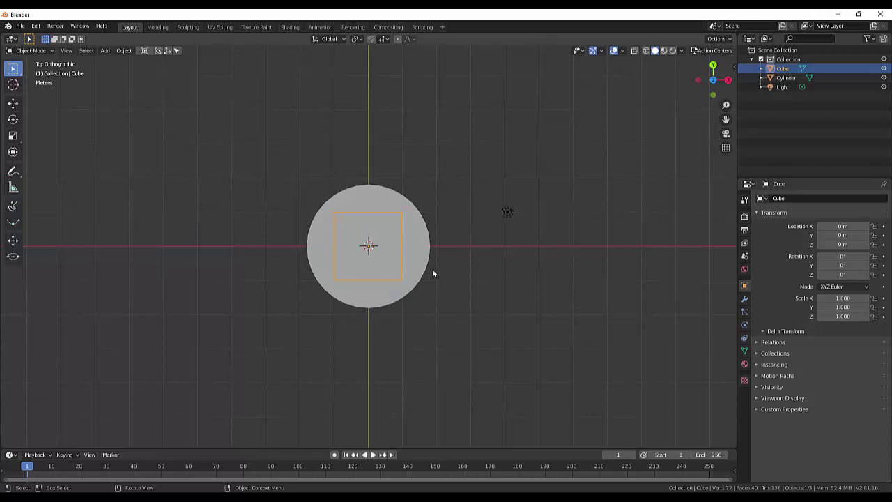
key(s)
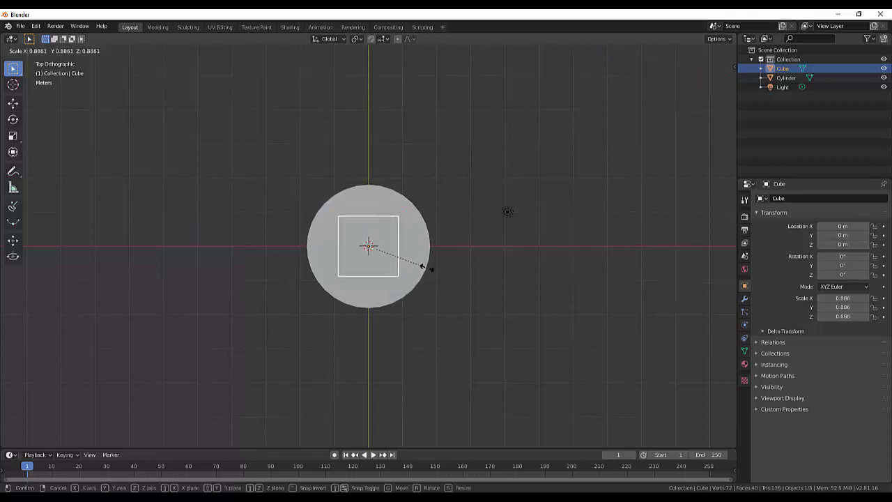
click(425, 266)
mouse_move(507, 279)
middle_down()
mouse_move(493, 241)
mouse_move(486, 288)
mouse_move(494, 205)
mouse_move(477, 260)
middle_up()
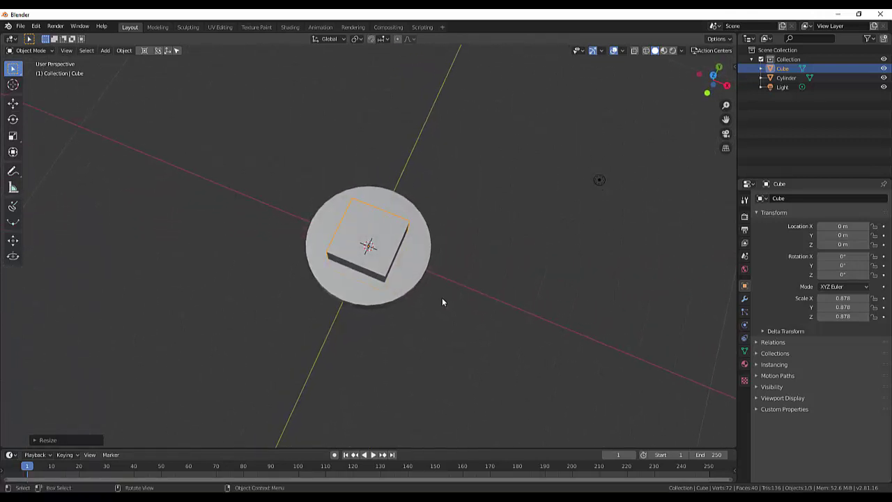
scroll(441, 296, up, 3)
scroll(441, 300, down, 3)
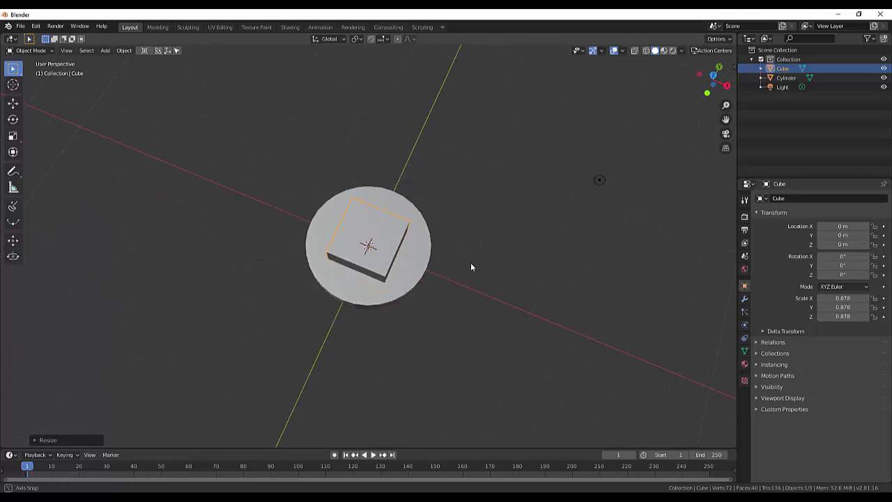
middle_drag(471, 264, 468, 271)
click(414, 274)
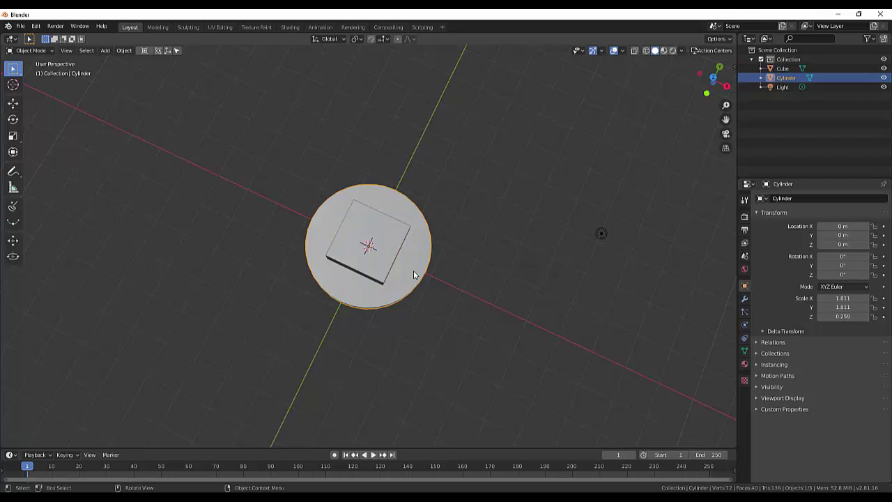
click(472, 287)
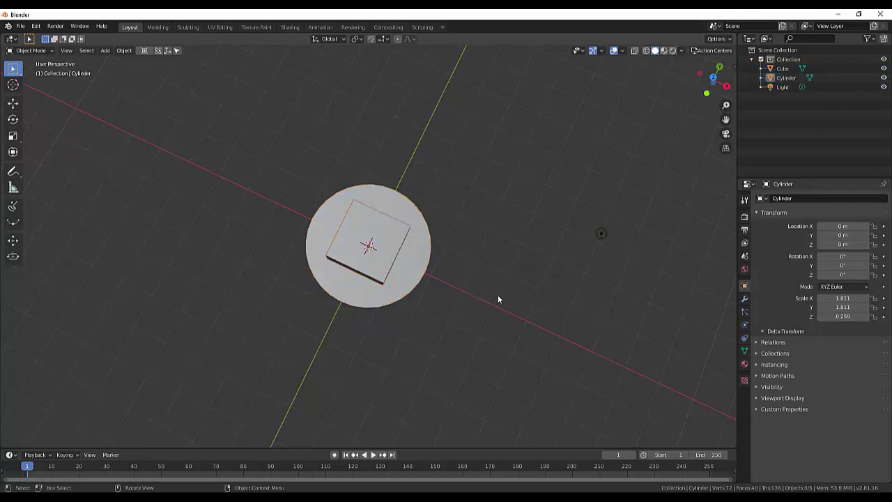
Enter Edit Mode on the cylinder and select its top face in face mode
click(412, 287)
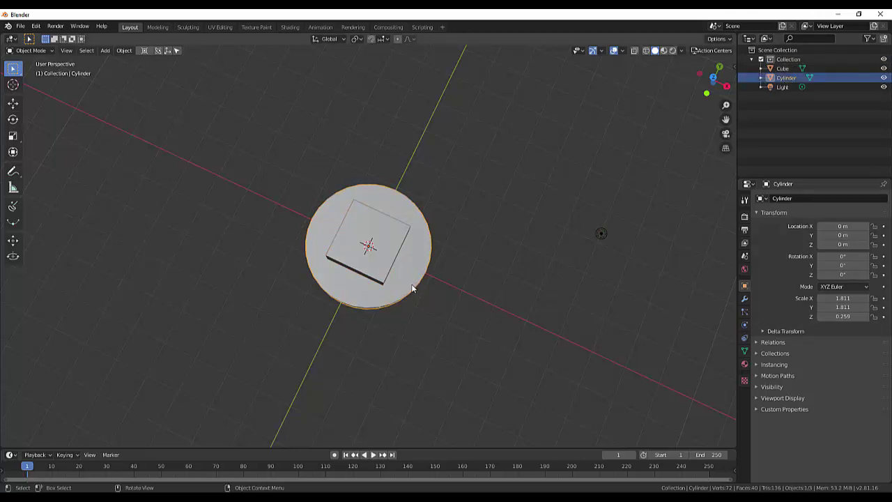
key(Tab)
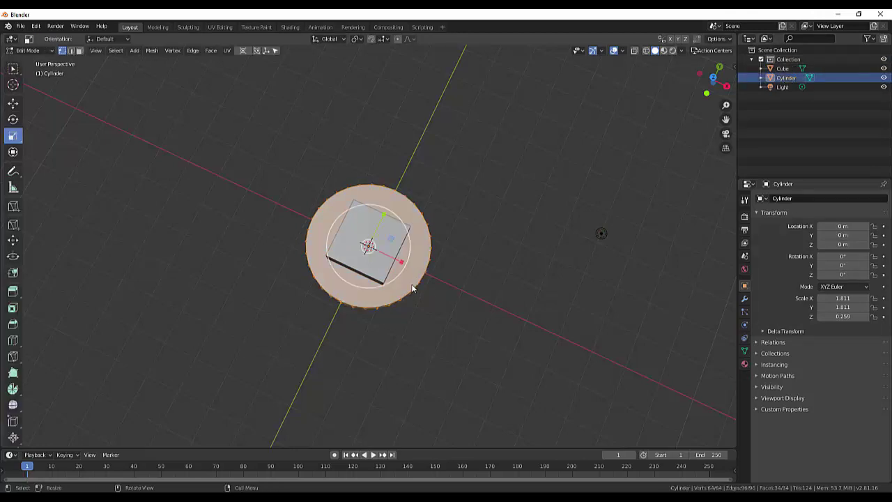
key(alt+a)
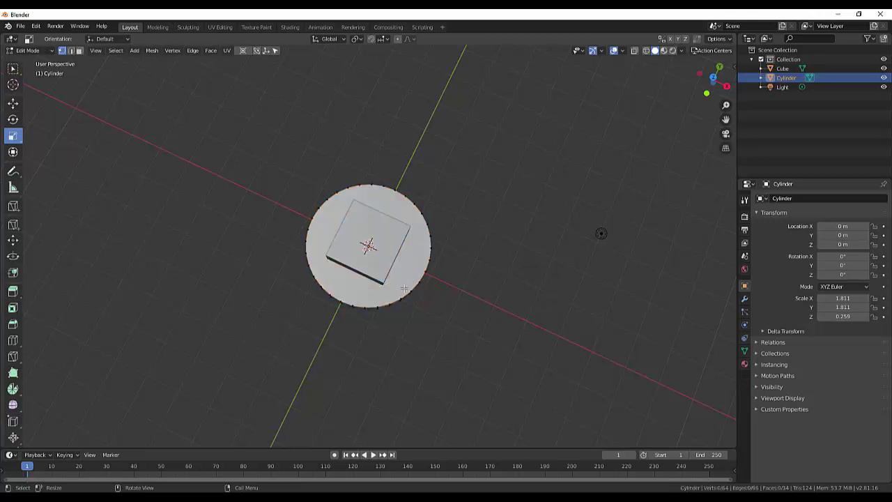
key(c)
key(Escape)
click(79, 50)
click(404, 278)
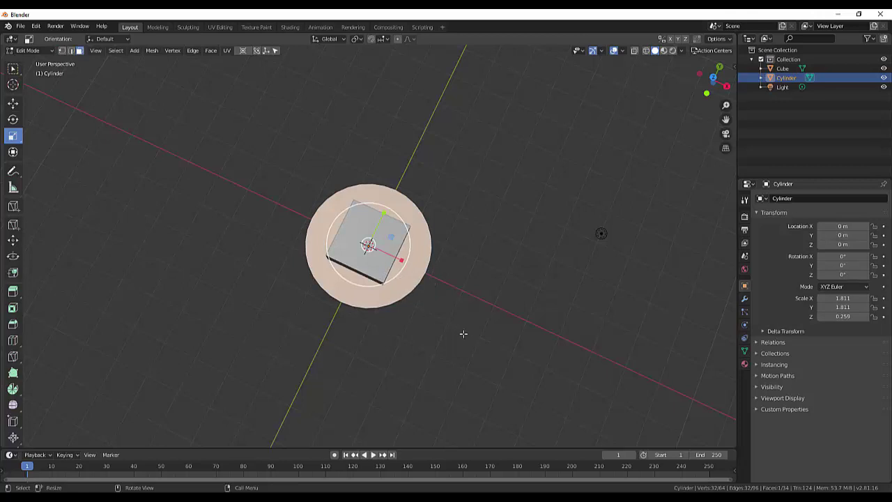
Inset the cylinder's top face to form an inner ring, then deselect
scroll(460, 321, up, 3)
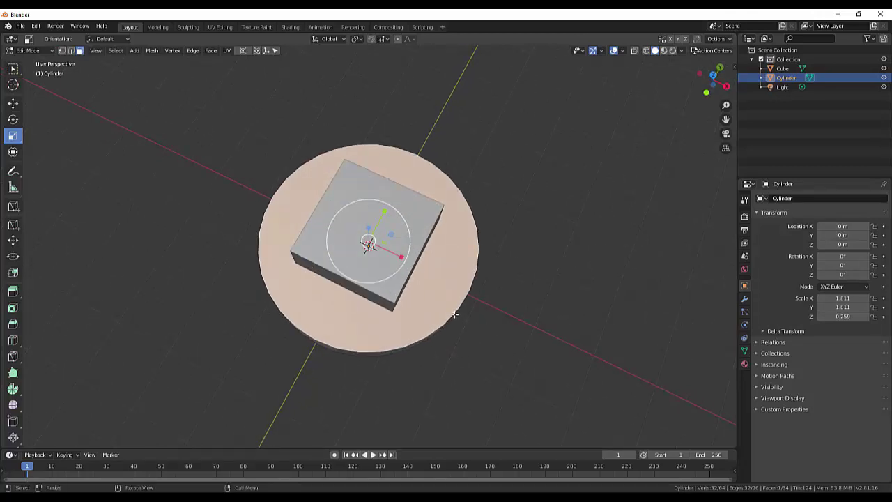
key(i)
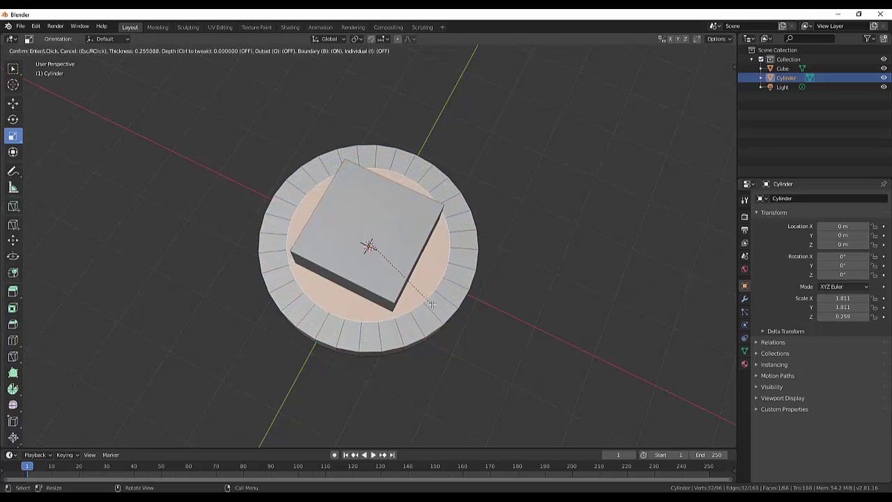
click(432, 305)
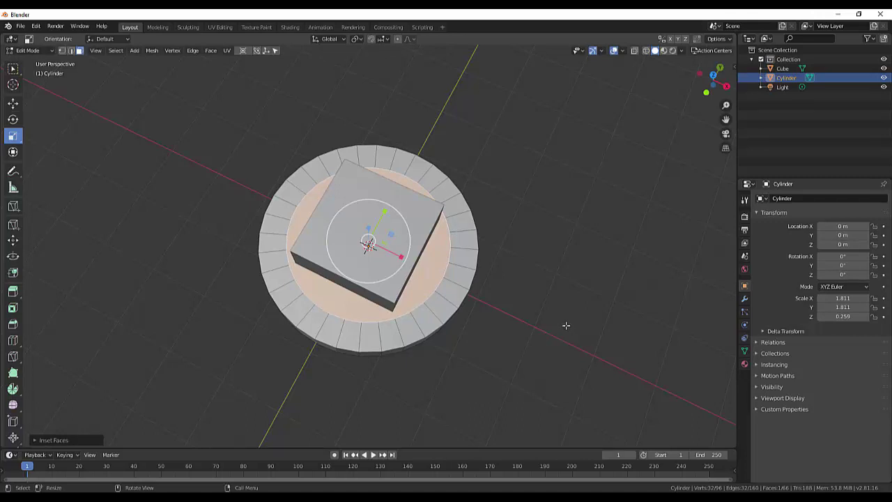
middle_drag(563, 323, 530, 271)
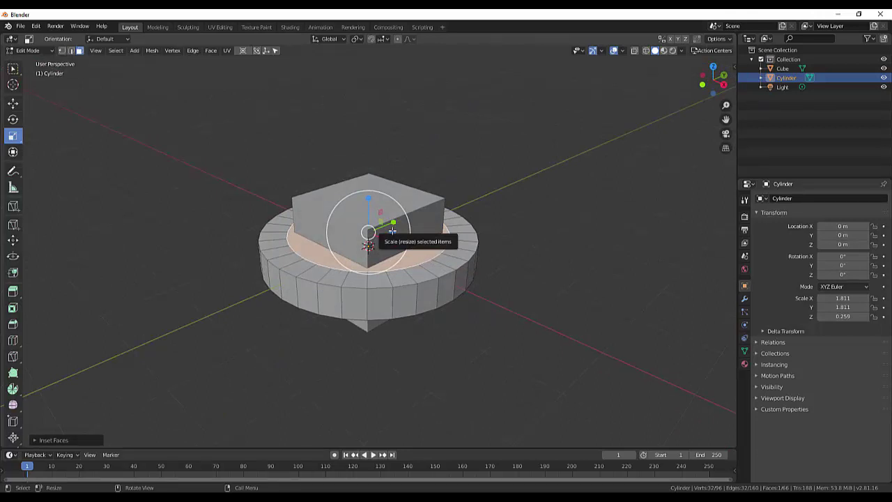
mouse_move(534, 257)
middle_down()
mouse_move(535, 301)
mouse_move(600, 271)
mouse_move(557, 289)
mouse_move(522, 289)
middle_up()
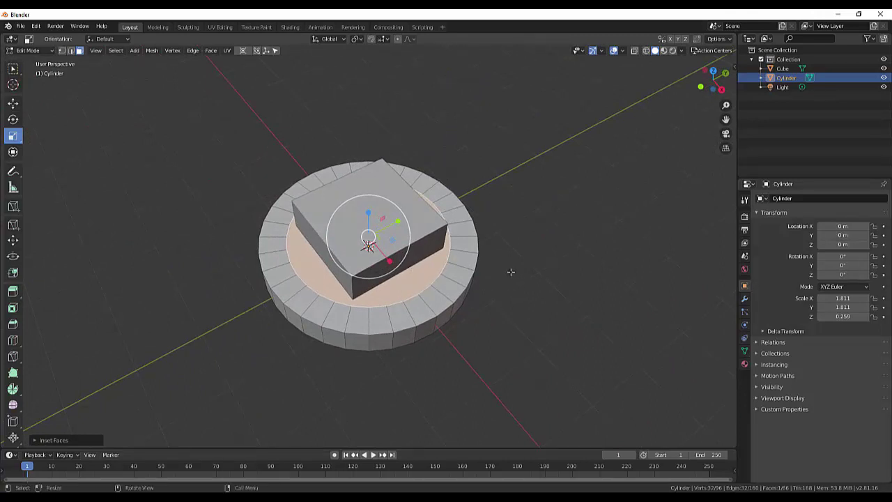
click(530, 299)
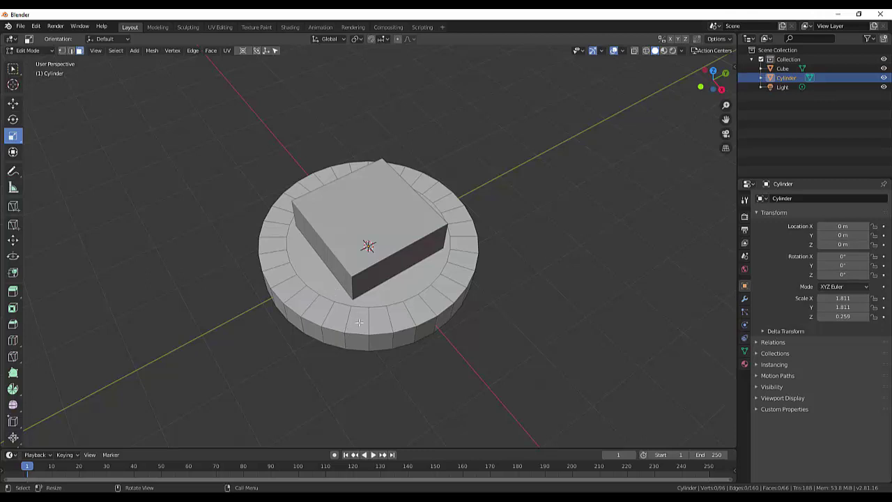
Loop cut the top ring and slide the new loop toward the outer edge
click(359, 322)
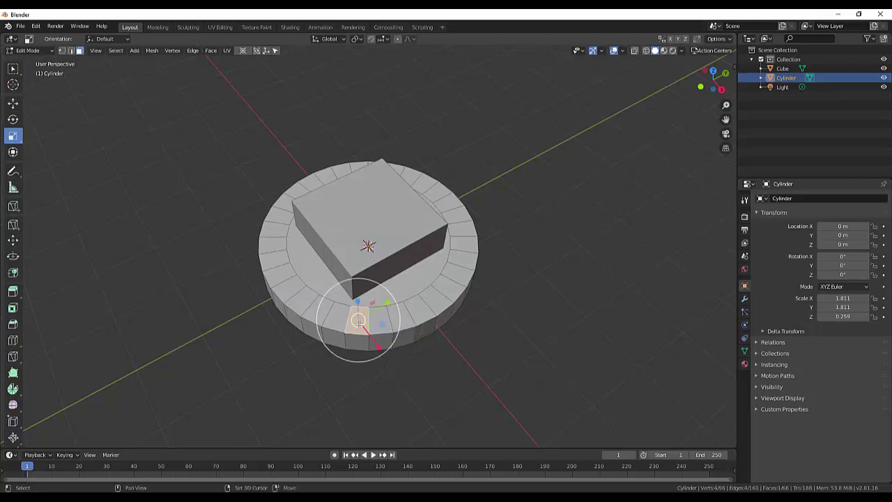
key(ctrl+r)
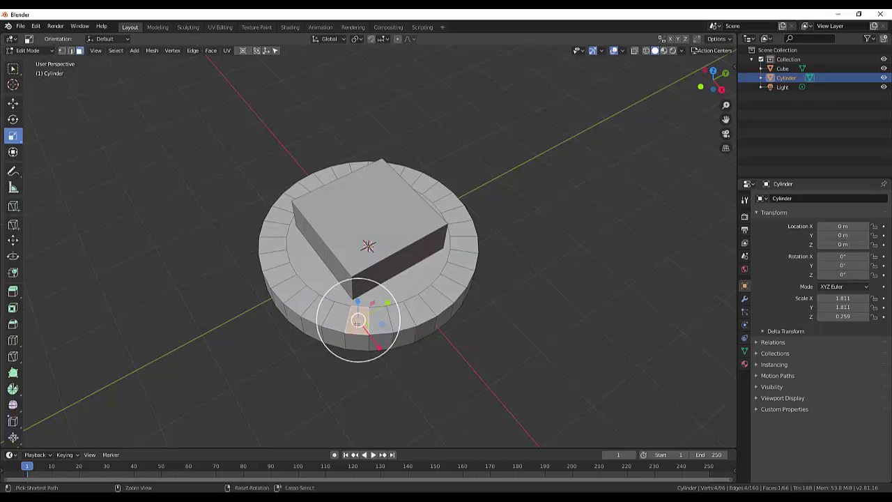
click(357, 321)
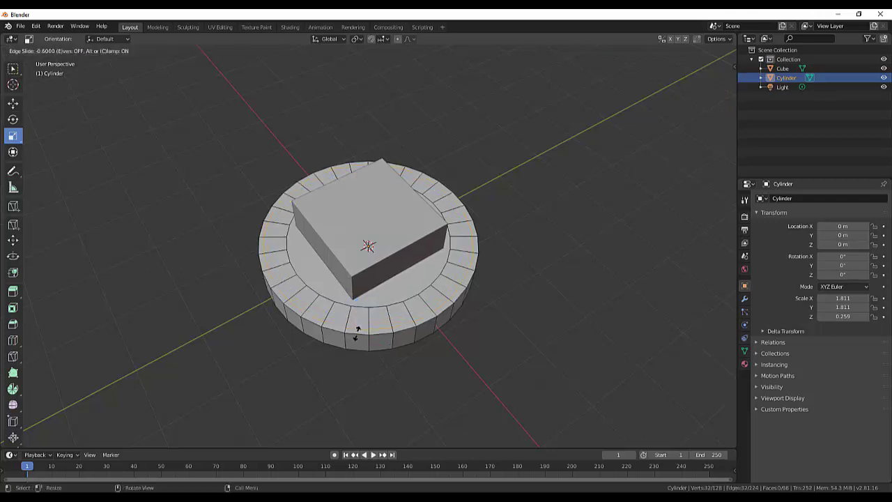
click(357, 332)
Loop cut the cylinder's side wall and slide the loop downward
middle_drag(423, 342, 405, 311)
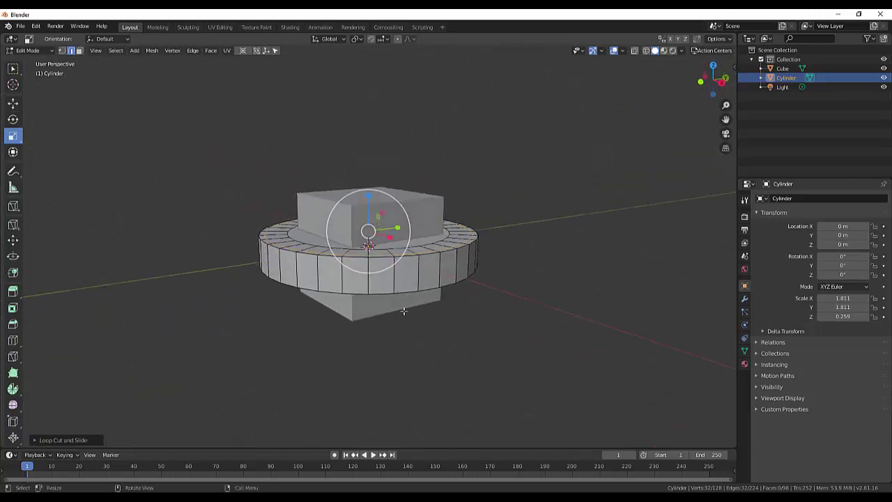
click(338, 284)
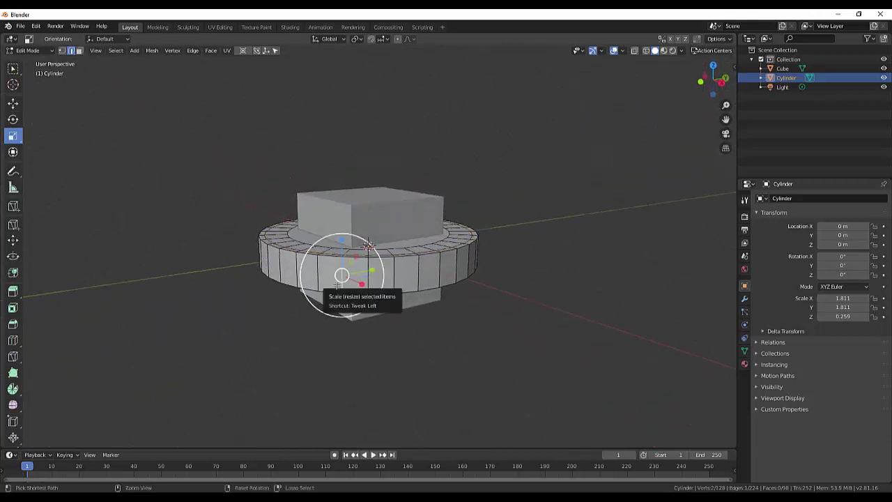
key(ctrl+r)
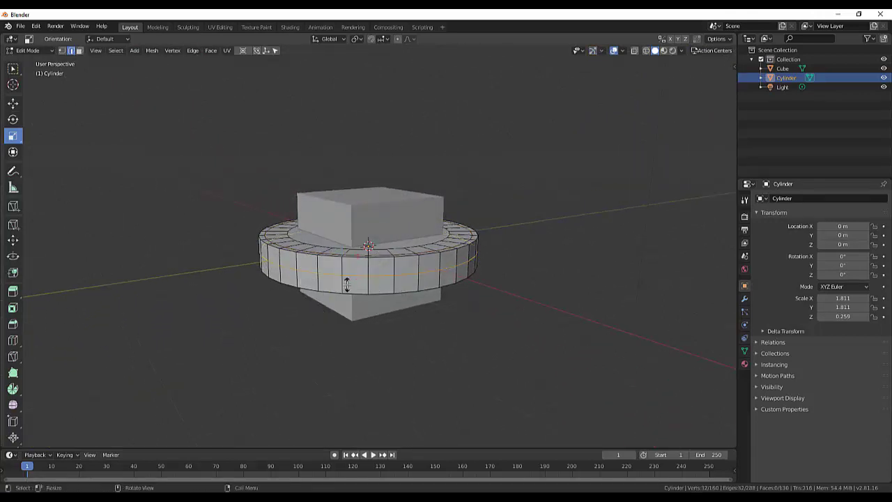
click(346, 281)
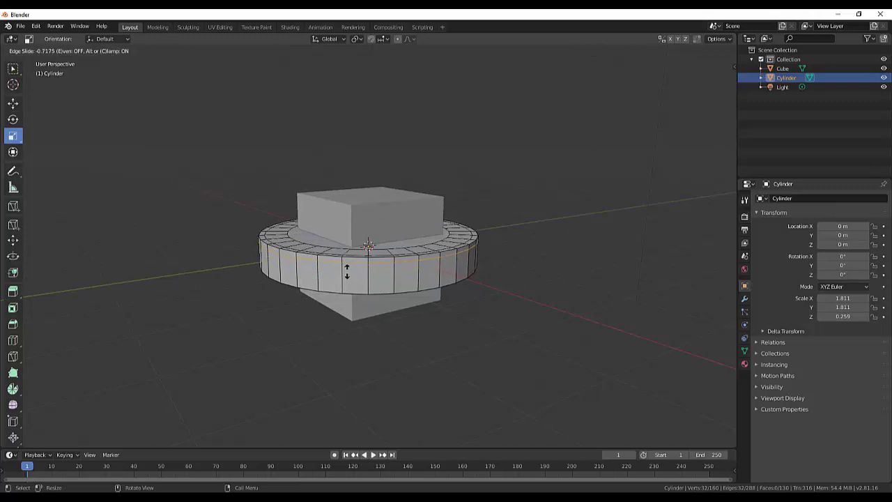
click(347, 272)
In top orthographic view, switch to vertex selection and the plain Tweak tool
mouse_move(481, 302)
middle_down()
mouse_move(464, 365)
mouse_move(460, 307)
mouse_move(438, 392)
mouse_move(451, 392)
mouse_move(441, 387)
middle_up()
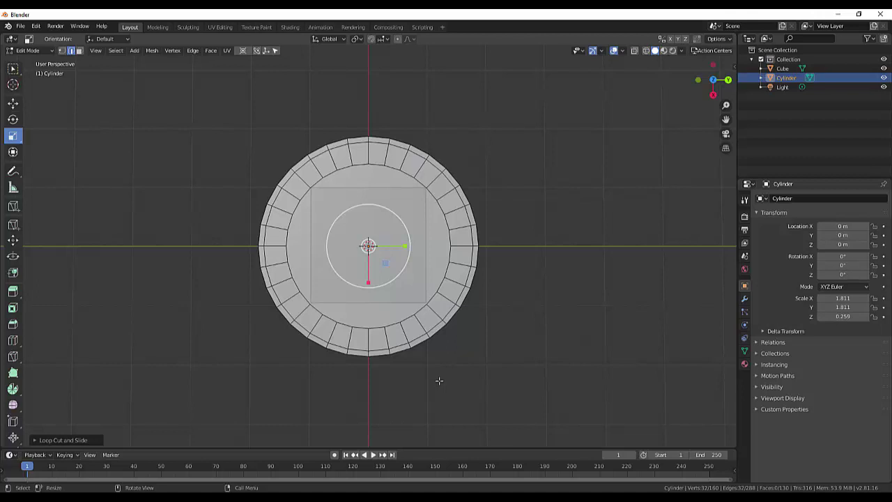
key(KP_7)
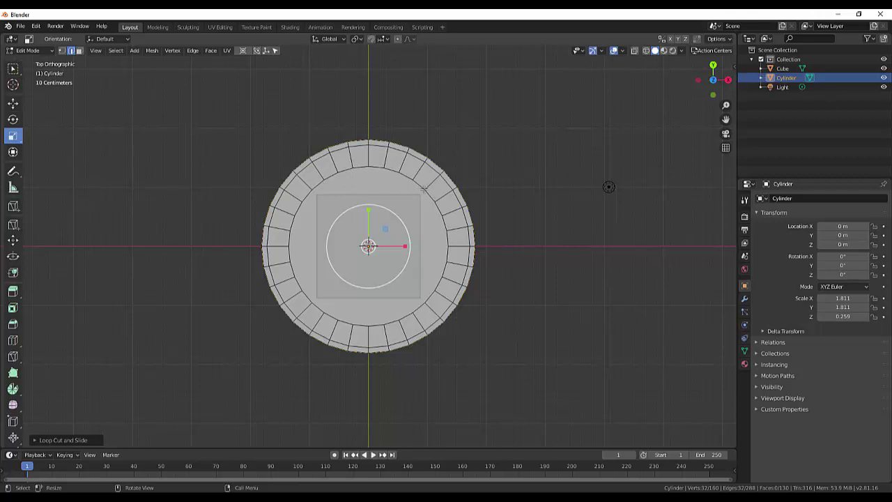
click(423, 178)
click(474, 257)
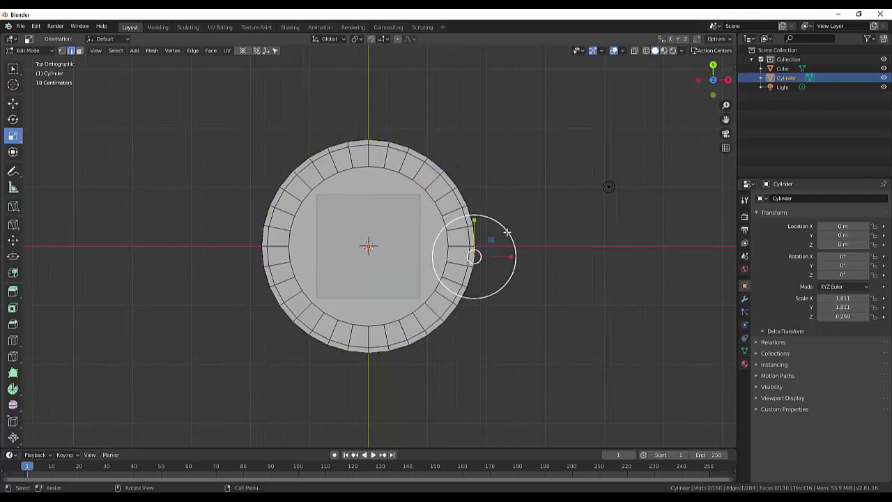
click(61, 51)
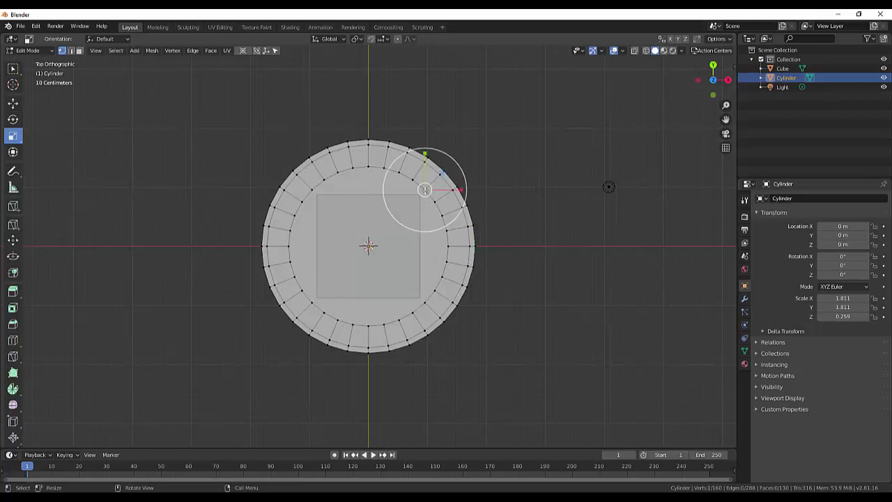
click(586, 209)
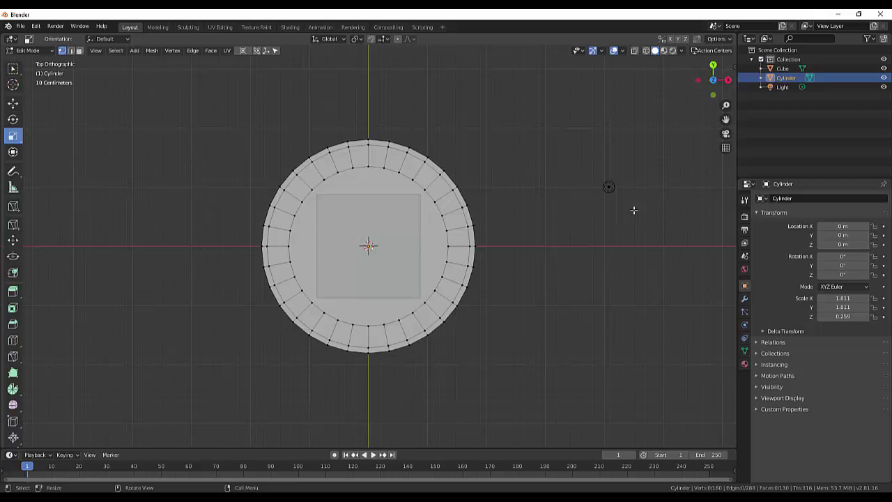
click(12, 69)
click(37, 72)
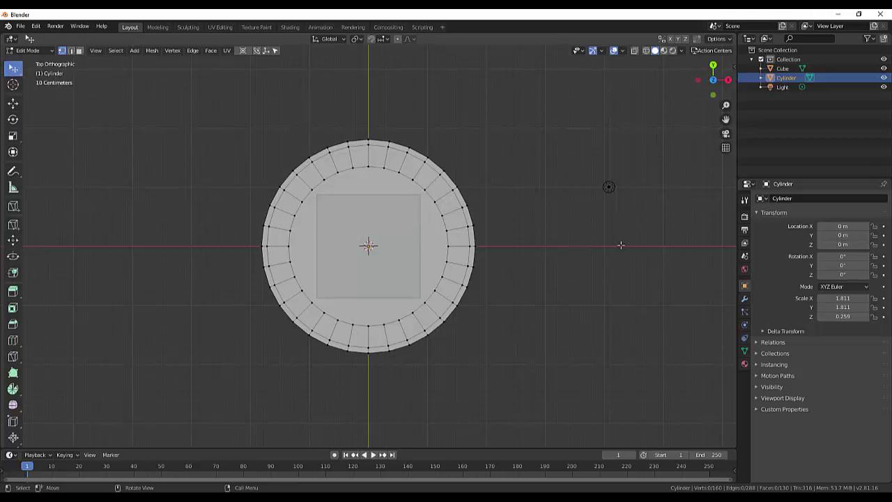
Knife-cut an angle-snapped square matching the cube's footprint, then hide the cube
key(k)
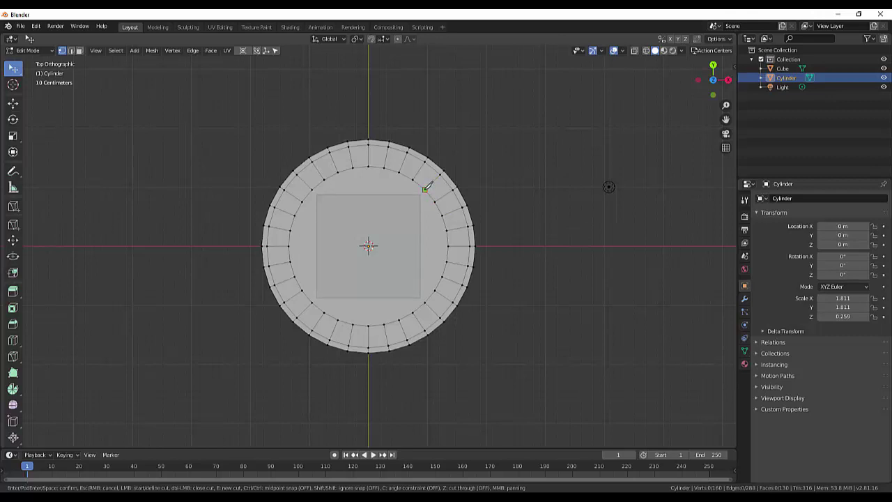
key(c)
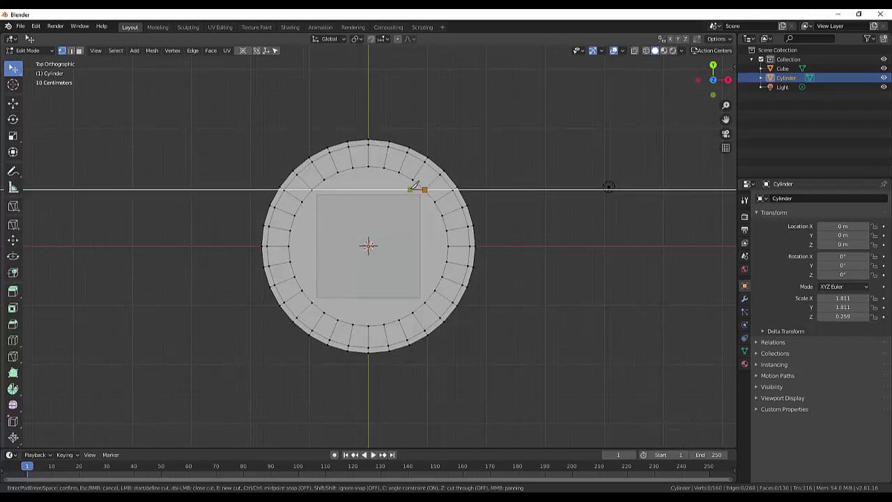
click(312, 190)
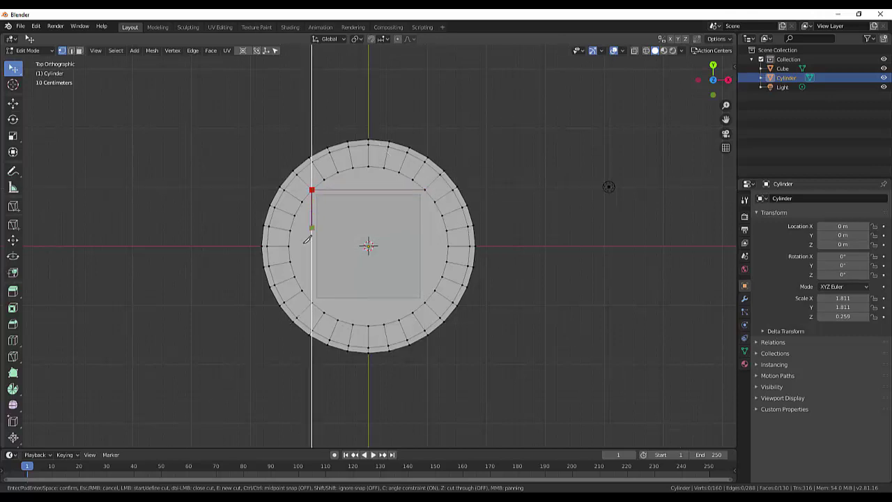
click(312, 303)
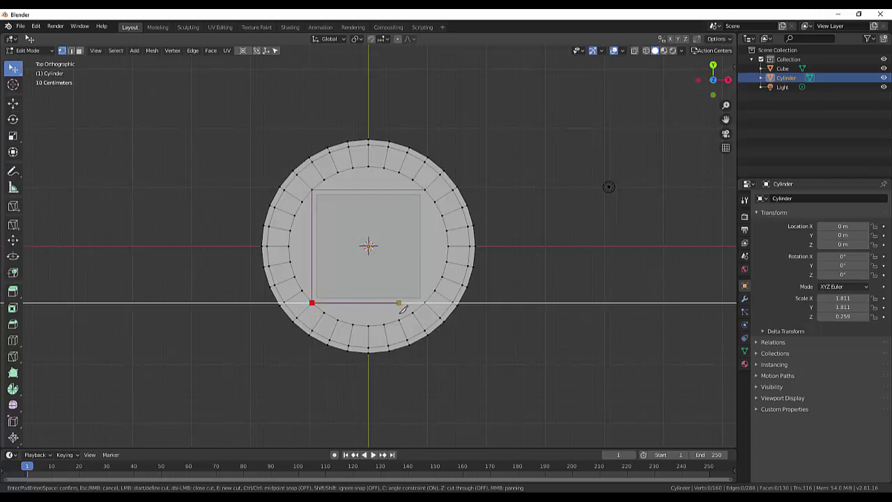
click(424, 304)
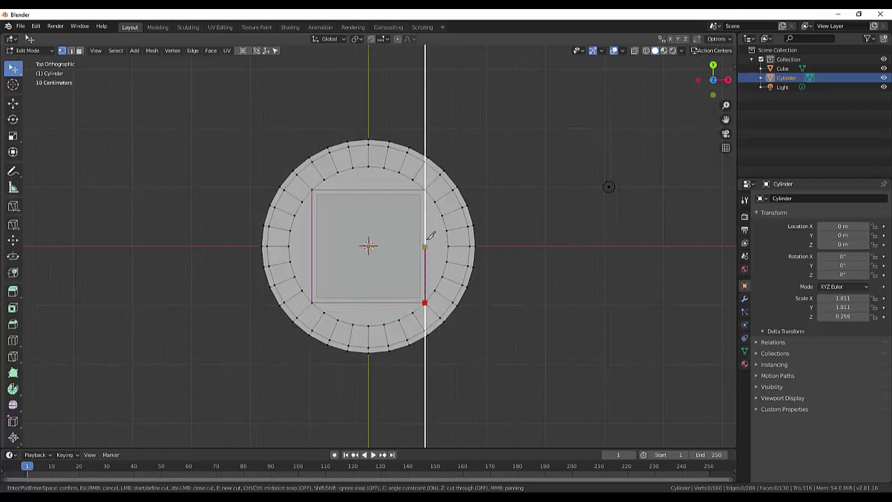
click(425, 189)
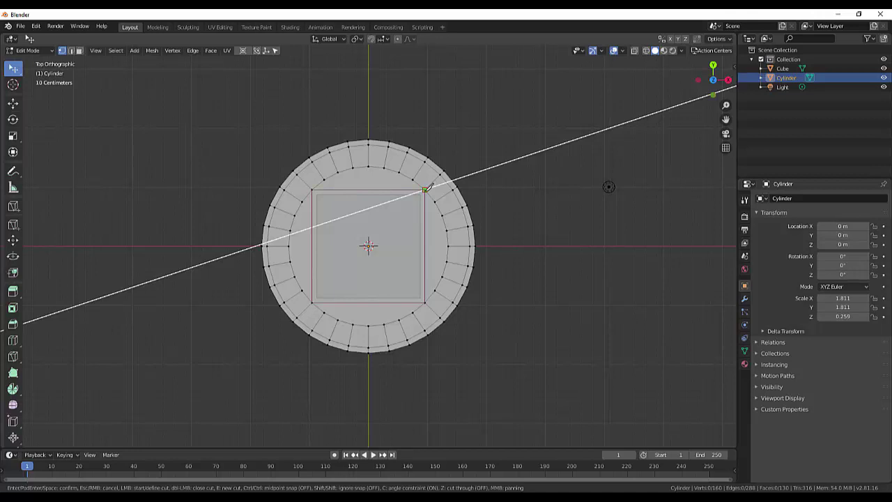
right_click(609, 187)
key(Return)
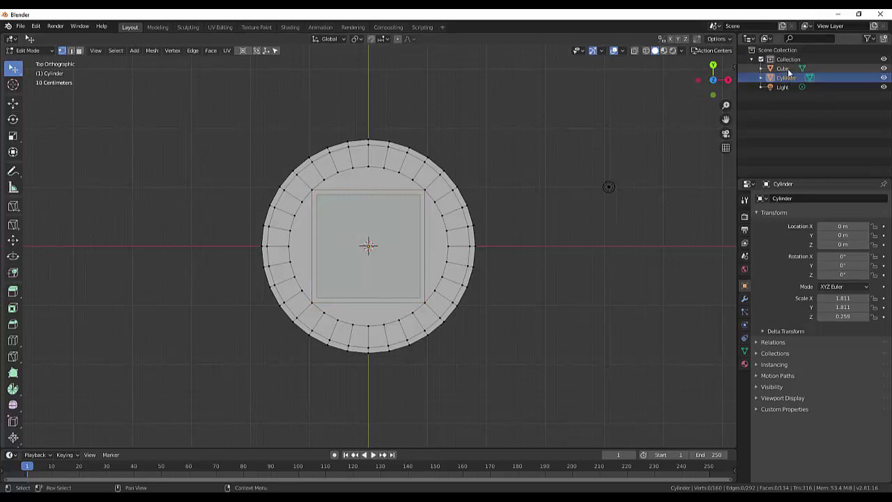
click(883, 68)
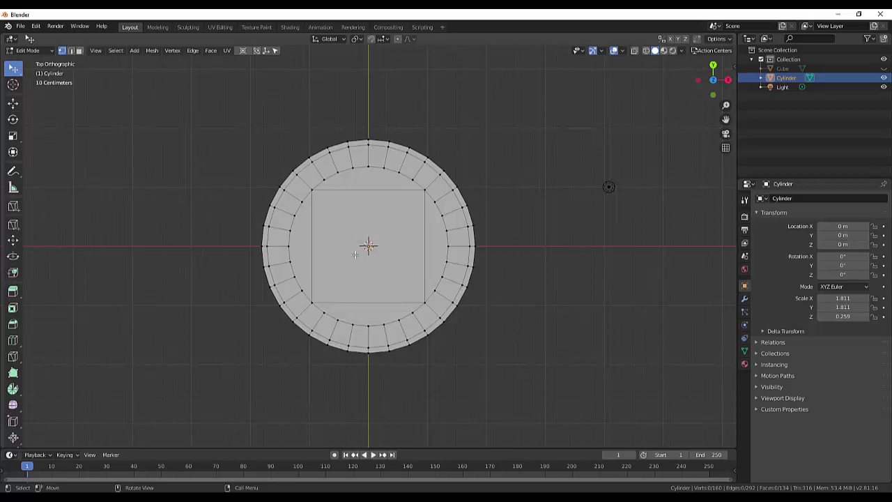
Select the inner square face and scale it smaller
click(79, 51)
click(401, 252)
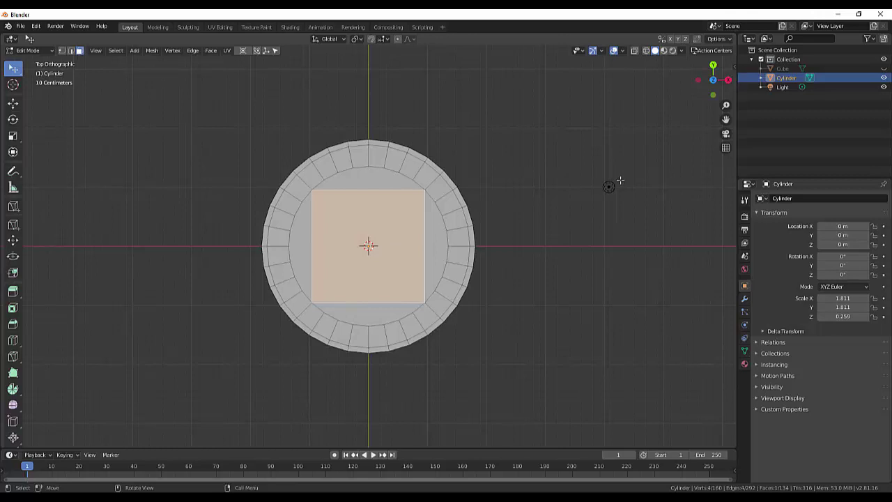
key(s)
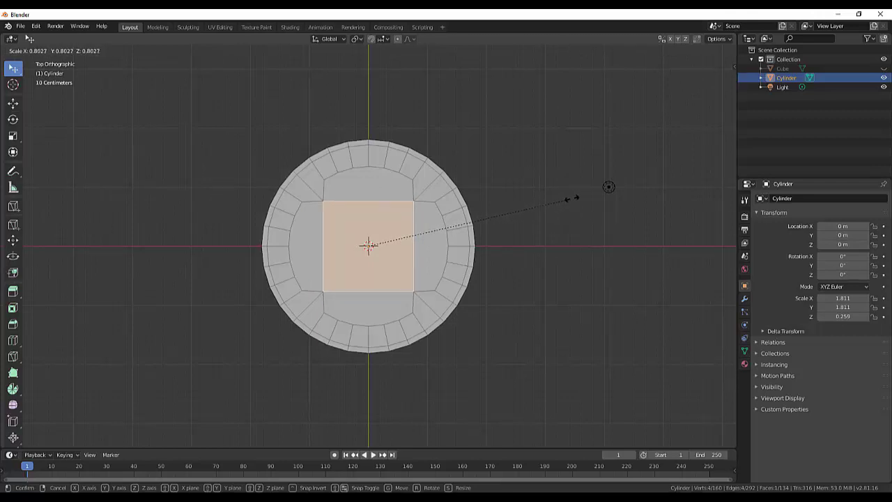
click(582, 197)
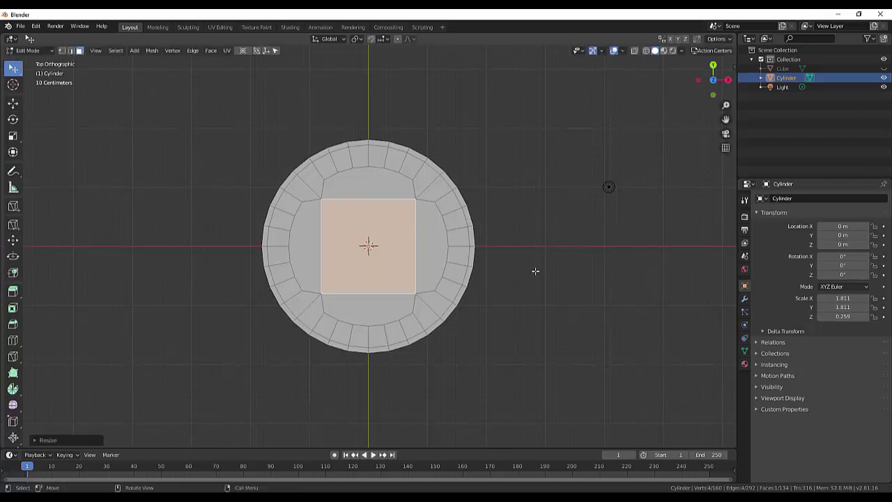
Bevel the square's four corners into an octagon, then deselect
key(ctrl+b)
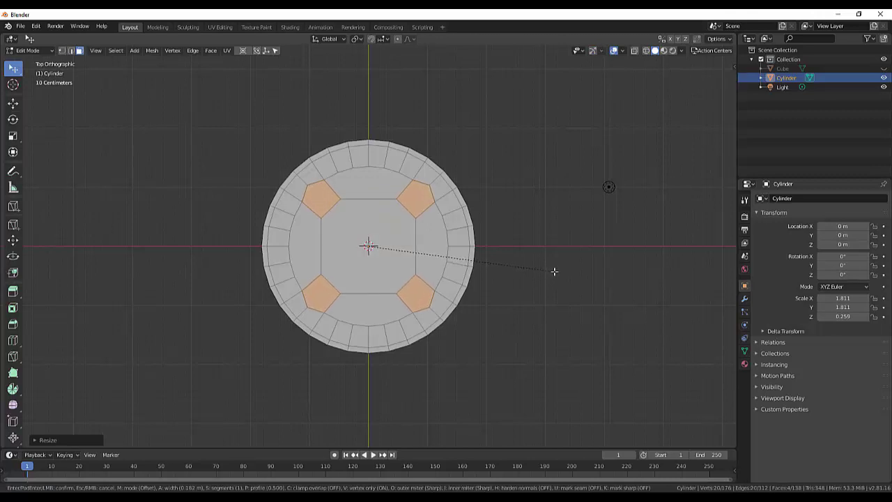
click(554, 271)
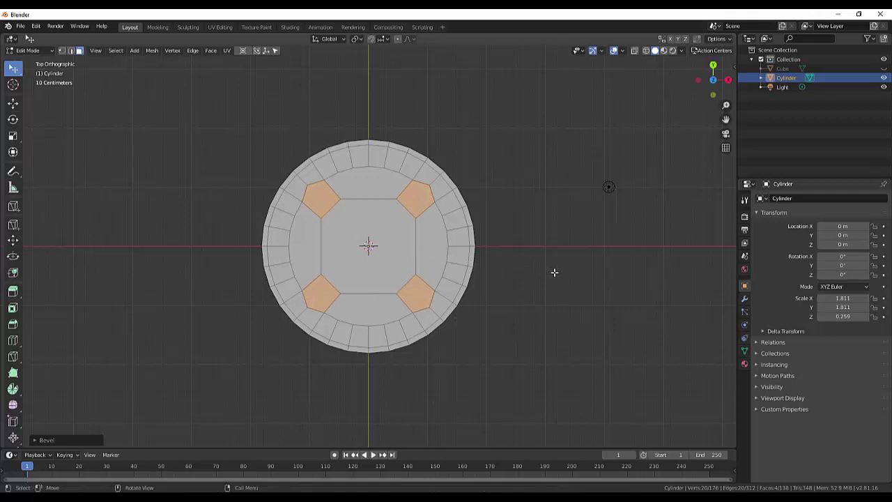
mouse_move(558, 269)
middle_down()
mouse_move(560, 221)
mouse_move(388, 240)
middle_up()
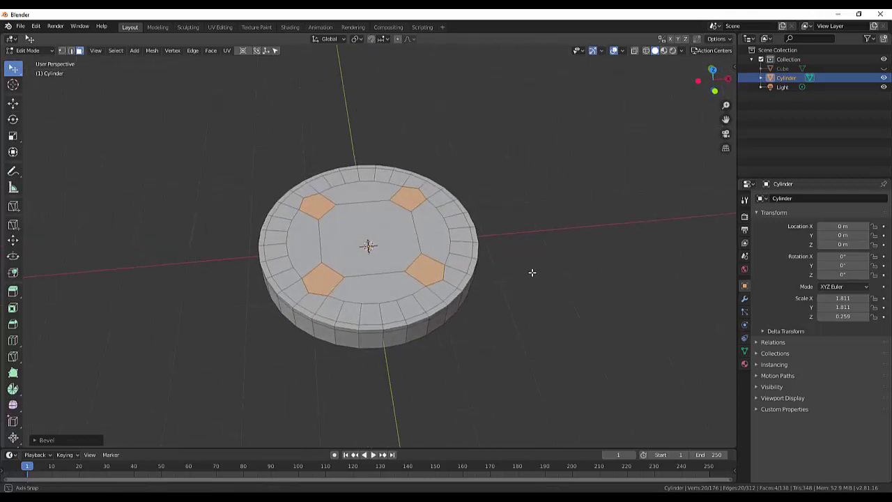
middle_drag(531, 271, 534, 285)
click(536, 316)
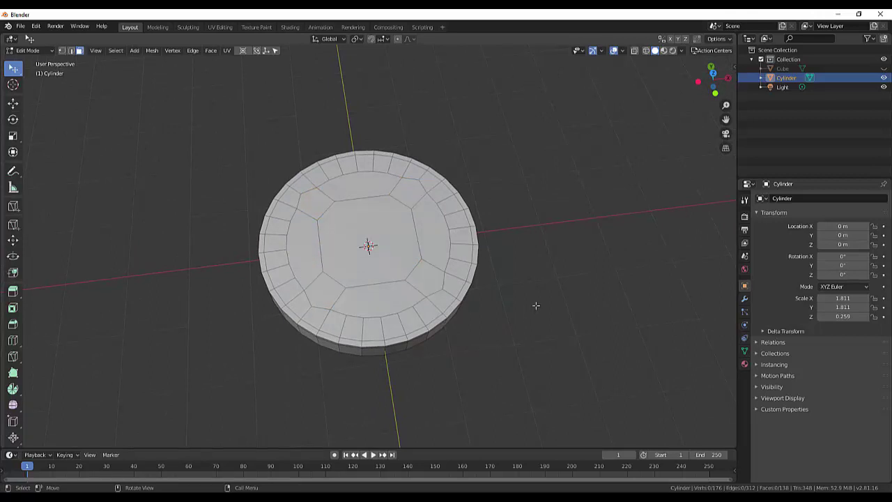
mouse_move(534, 302)
middle_down()
mouse_move(521, 267)
mouse_move(534, 181)
mouse_move(523, 378)
mouse_move(525, 321)
mouse_move(490, 282)
middle_up()
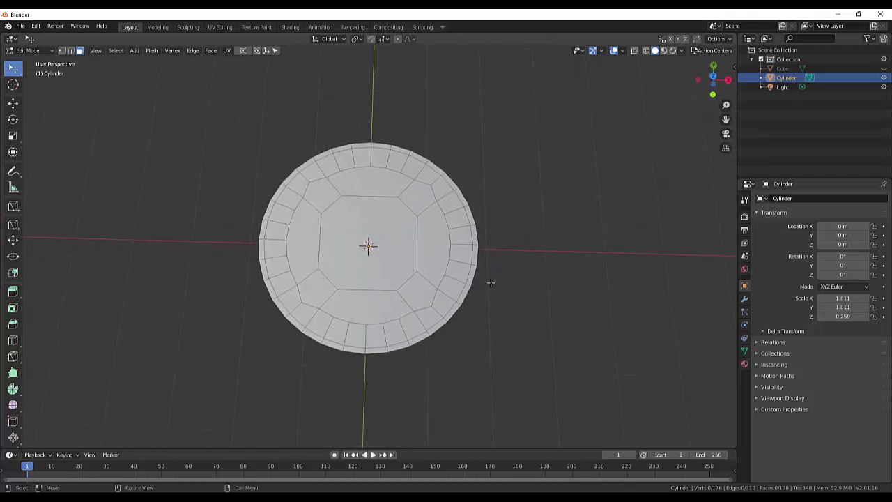
Merge all cylinder vertices by distance with a 0.011 m threshold, removing 8 duplicates
click(62, 50)
key(a)
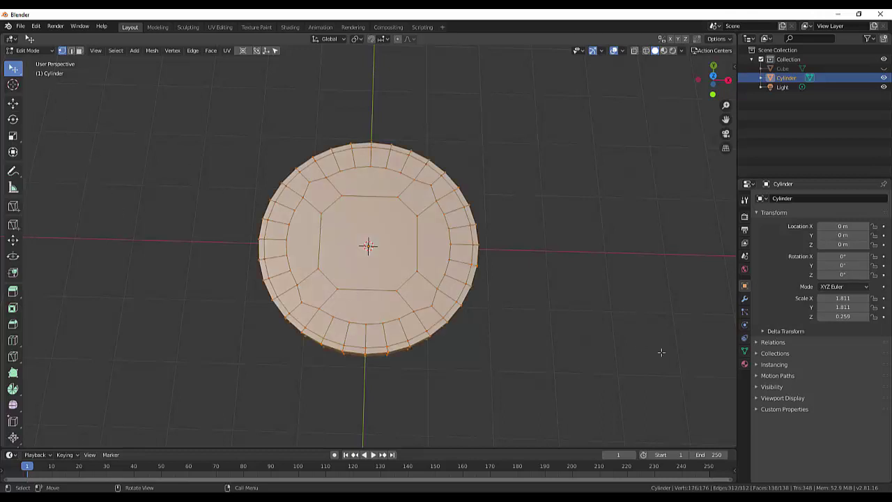
key(alt)
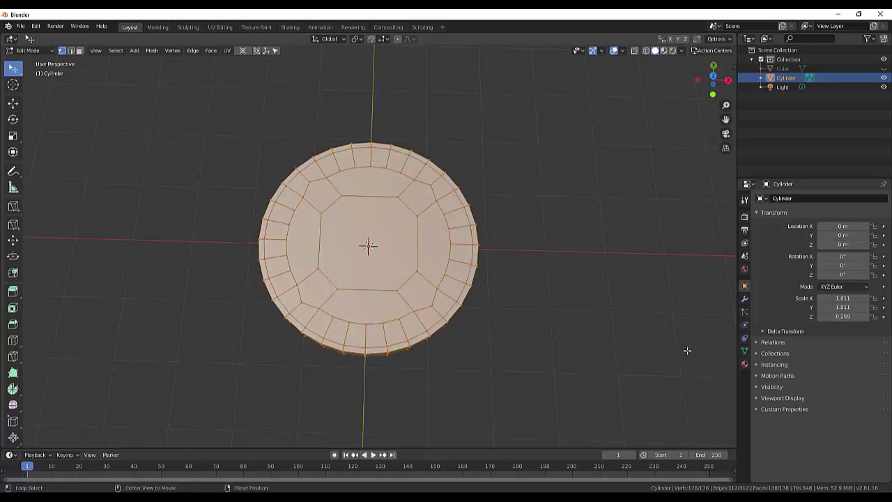
key(alt+m)
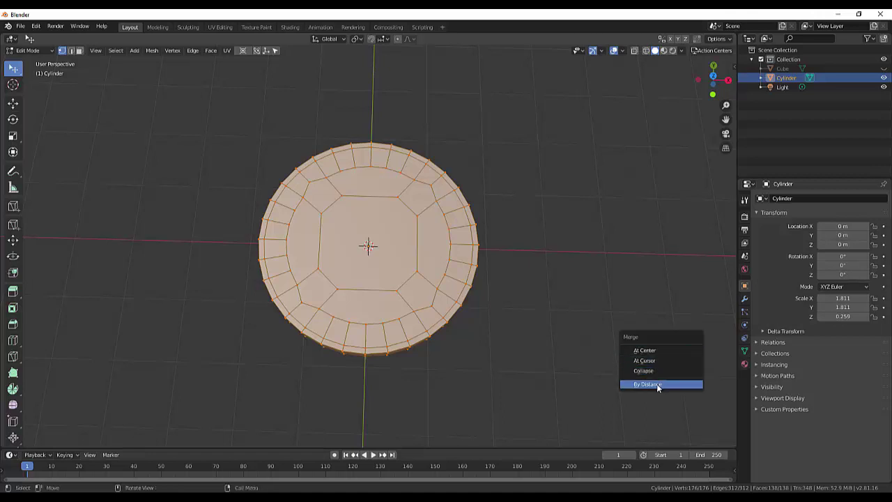
click(656, 384)
click(56, 440)
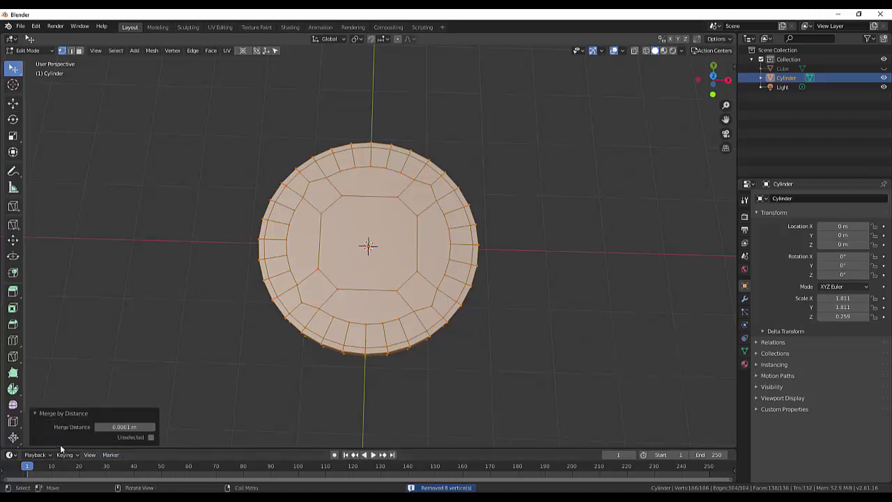
click(126, 427)
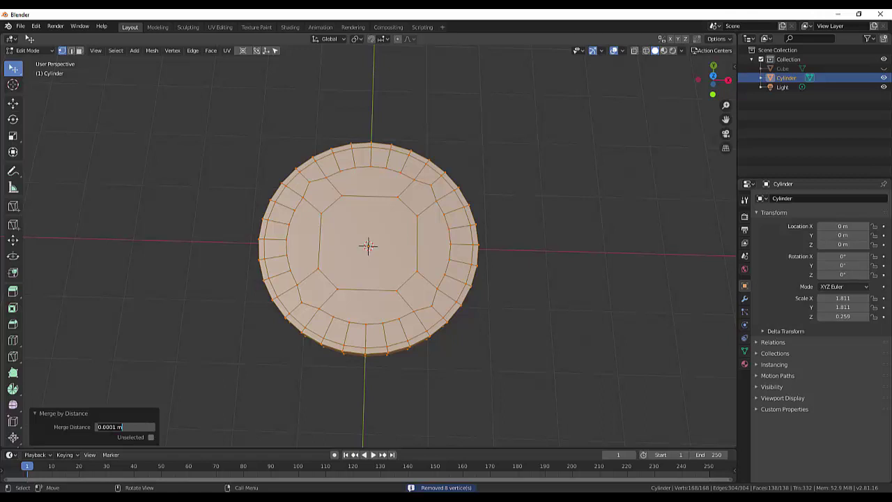
key(Left)
key(Left)
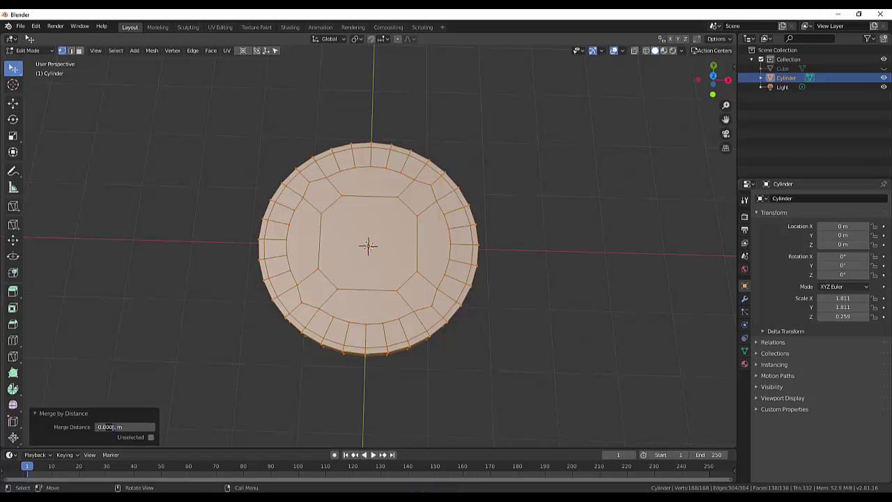
key(BackSpace)
key(BackSpace)
key(BackSpace)
text(1)
key(Return)
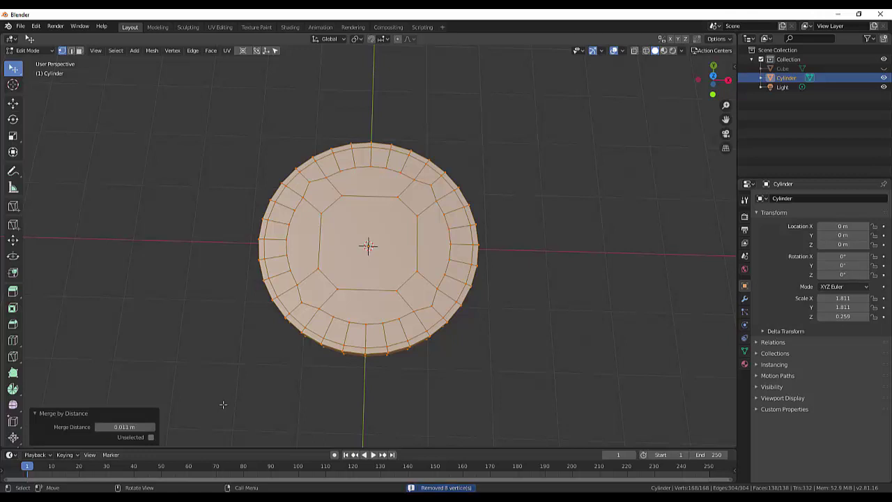
click(476, 404)
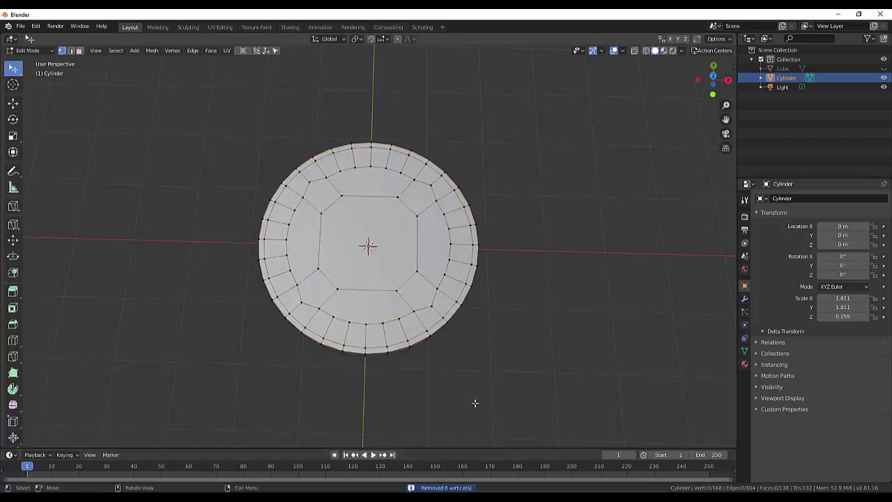
Scale the diagonal middle-ring vertices inward to 0.93, then deselect
click(430, 186)
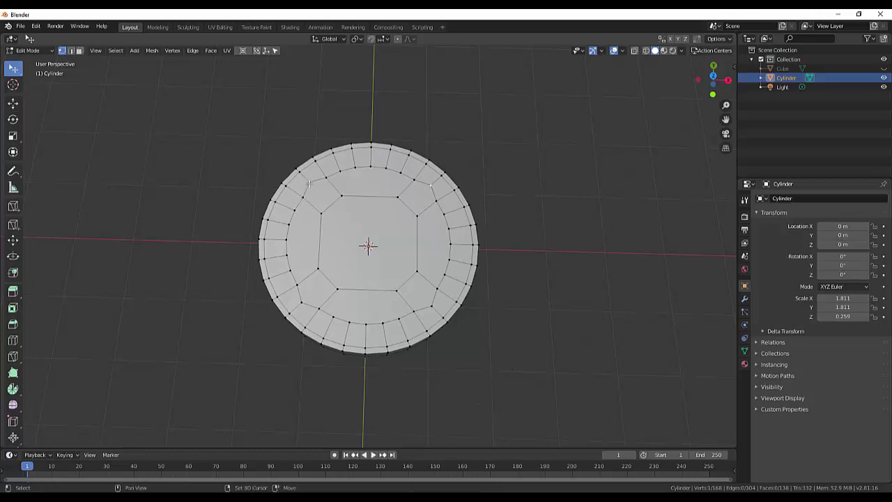
shift+click(301, 304)
shift+click(431, 306)
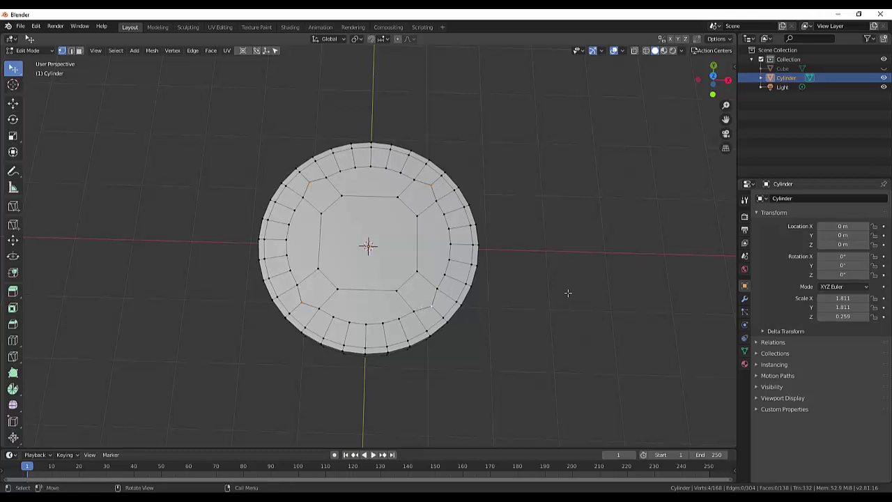
key(s)
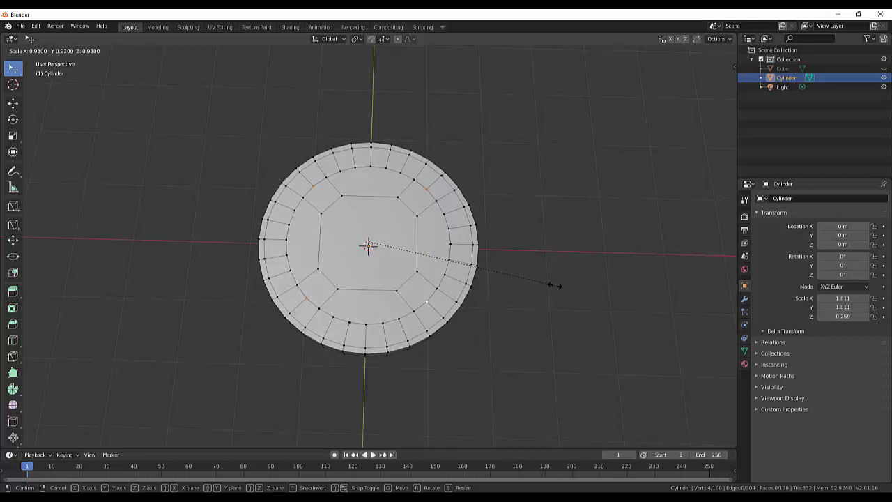
click(557, 285)
mouse_move(590, 255)
middle_down()
mouse_move(595, 199)
mouse_move(590, 263)
middle_up()
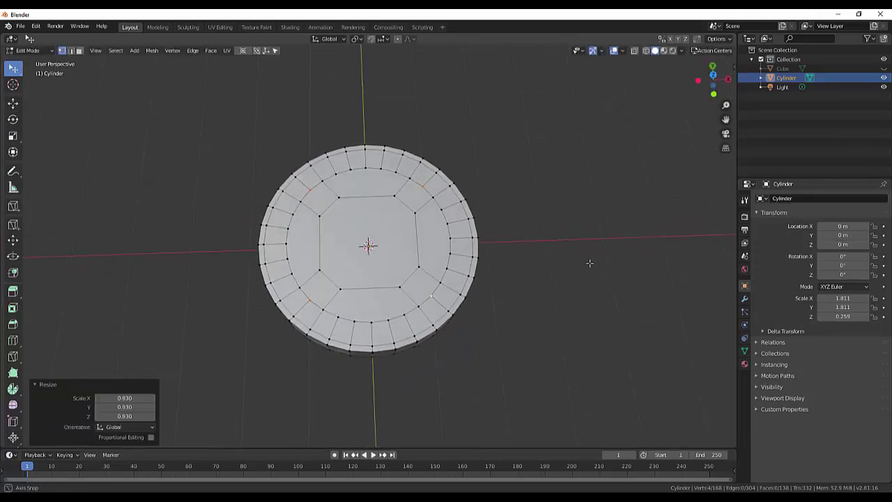
click(594, 316)
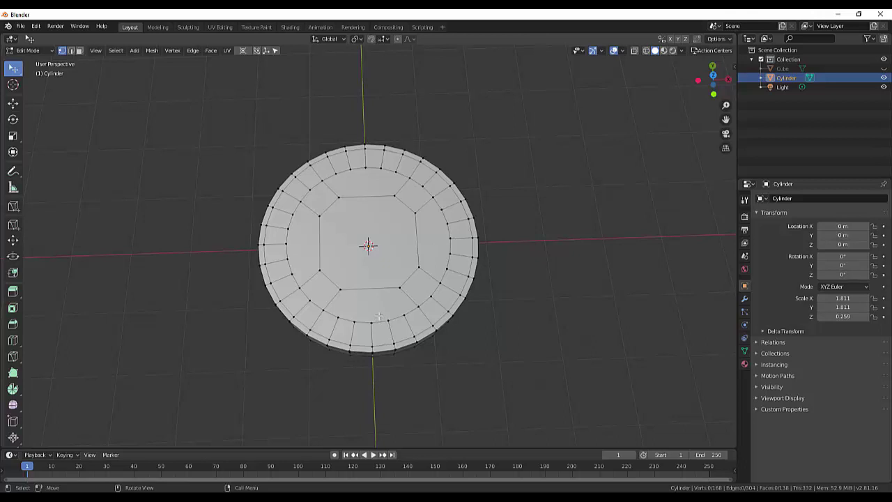
click(79, 51)
click(373, 309)
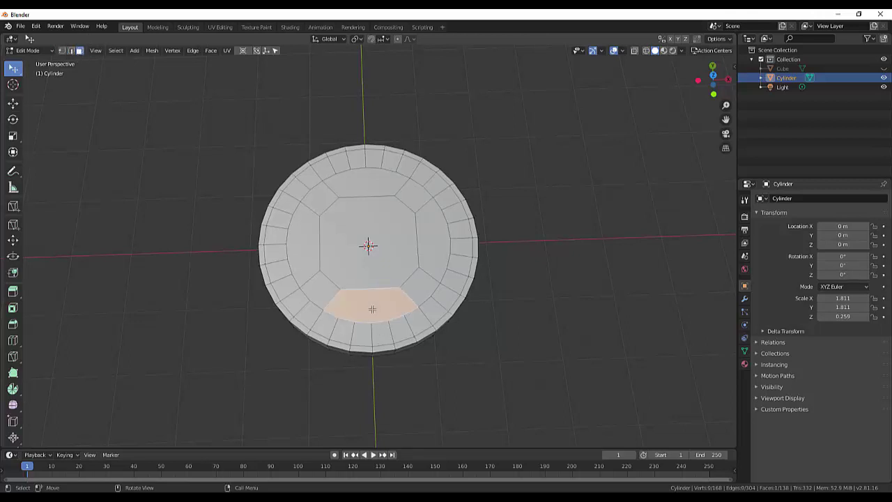
key(ctrl+r)
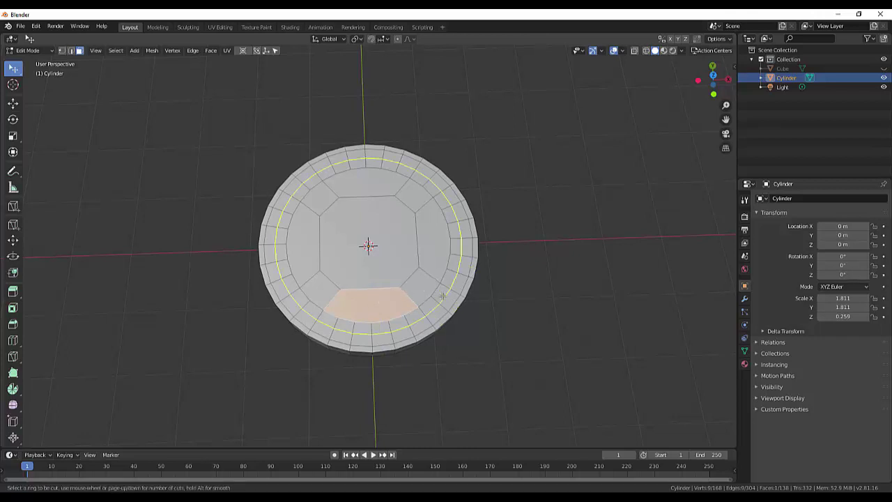
key(Escape)
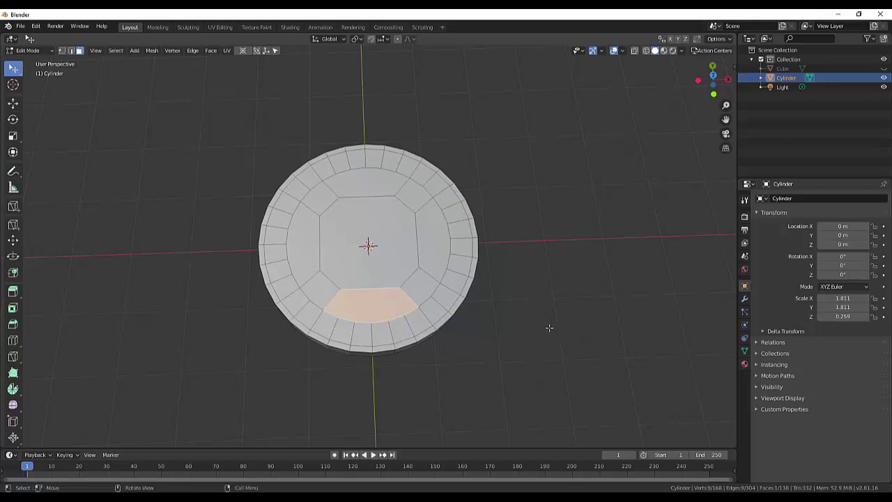
click(549, 329)
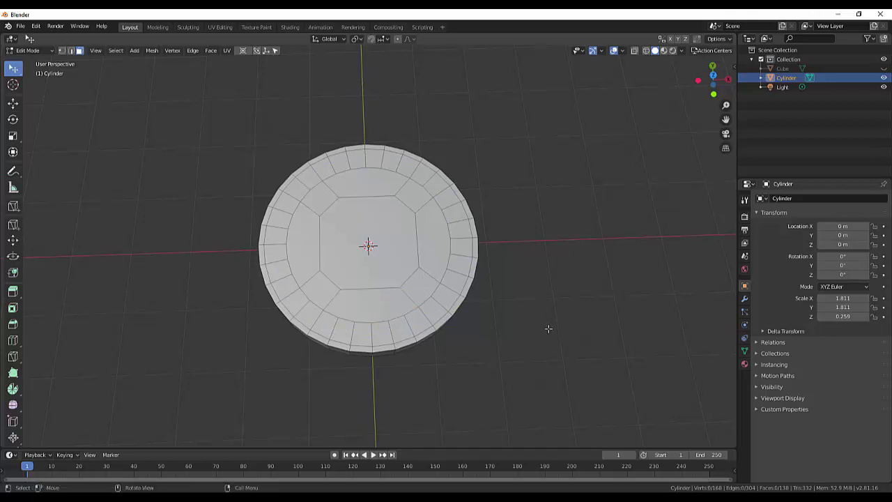
mouse_move(548, 329)
middle_down()
mouse_move(567, 307)
mouse_move(552, 333)
middle_up()
click(419, 245)
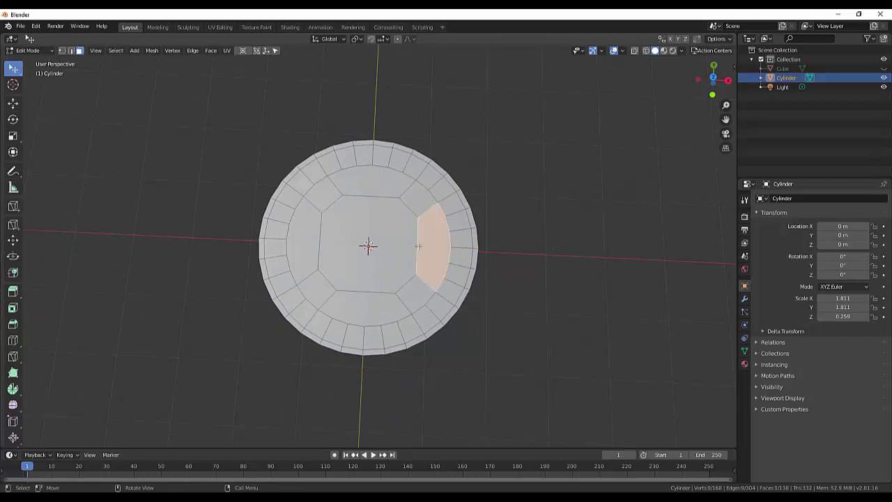
click(414, 247)
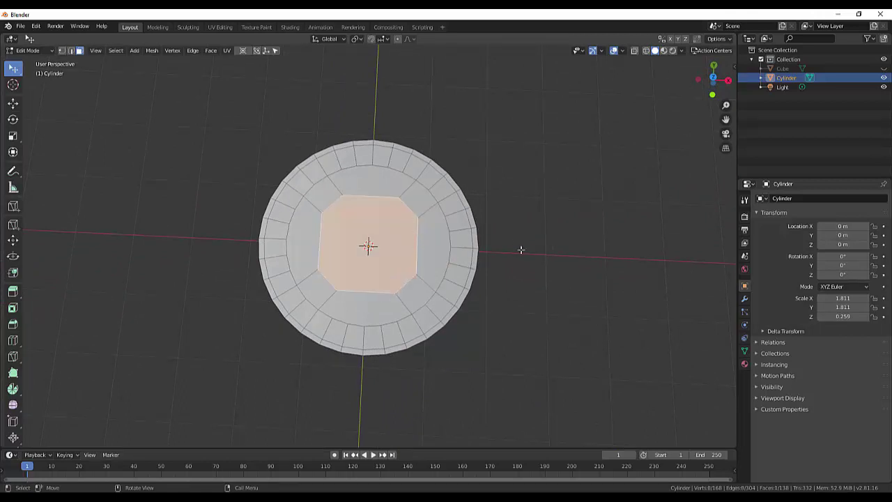
middle_drag(530, 257, 562, 299)
click(562, 299)
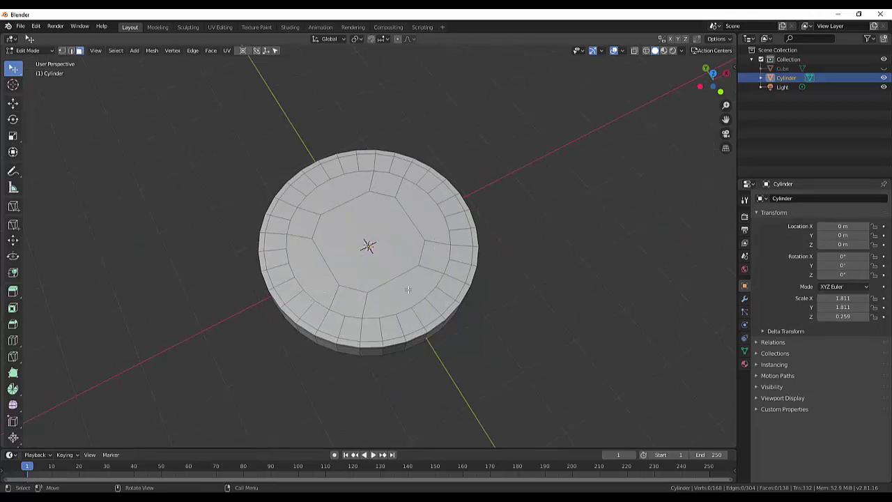
click(387, 187)
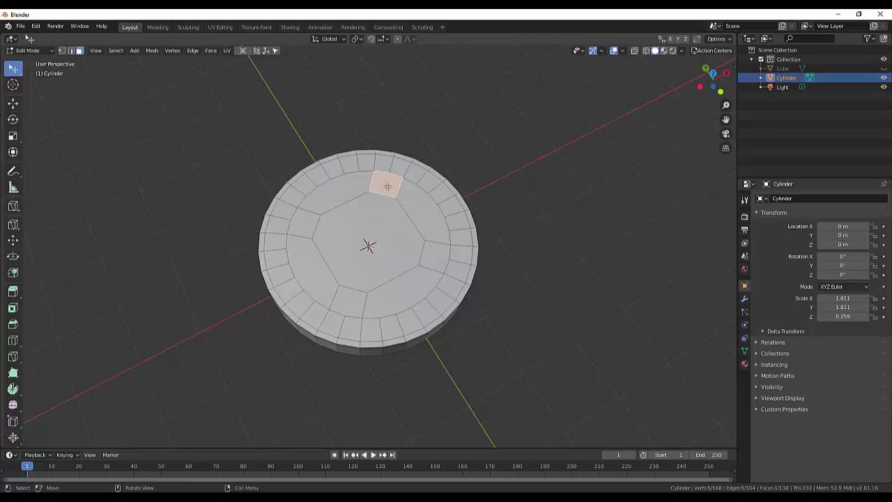
click(427, 213)
click(579, 273)
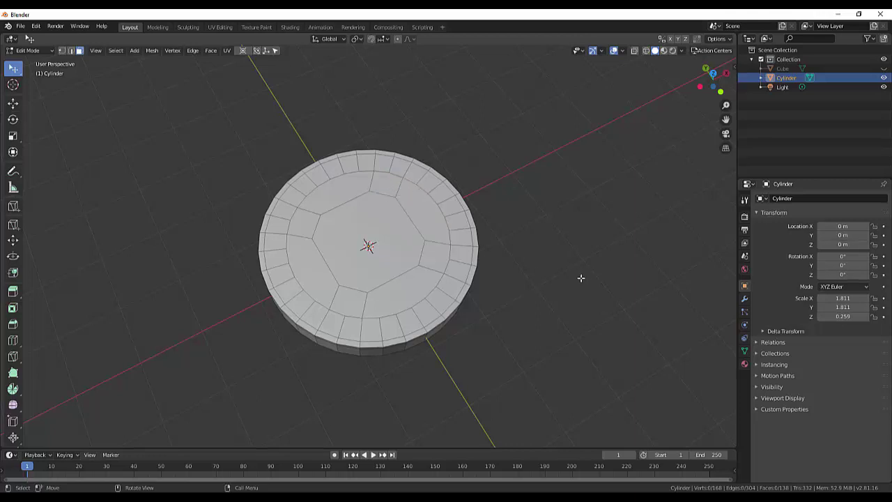
mouse_move(581, 276)
middle_down()
mouse_move(615, 280)
mouse_move(606, 290)
middle_up()
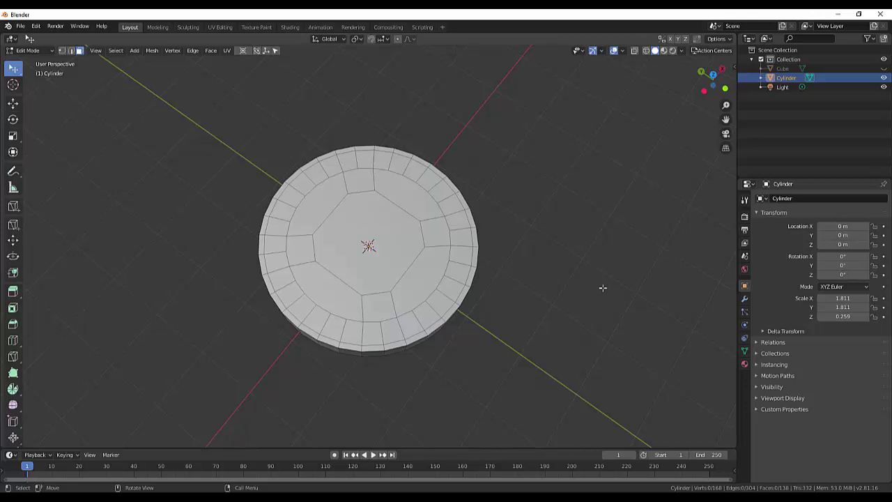
key(KP_7)
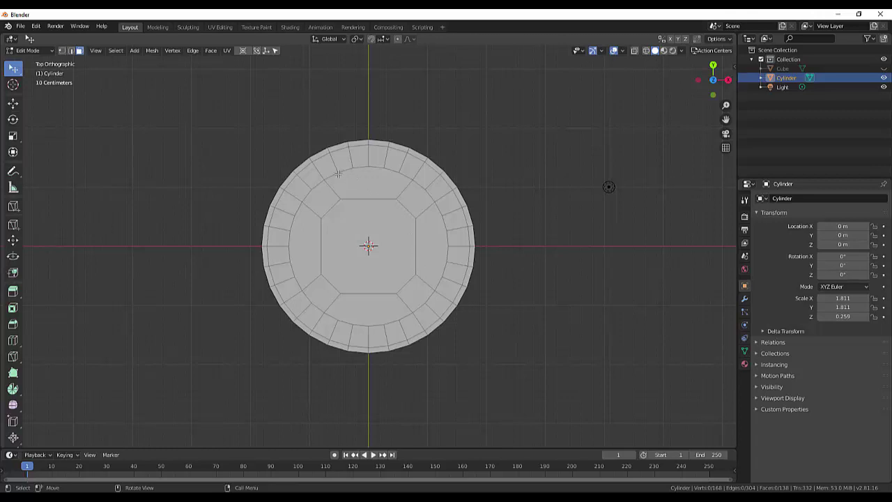
key(1)
Knife-cut an edge from the top-left ring vertex through the centre to the lower ring
key(k)
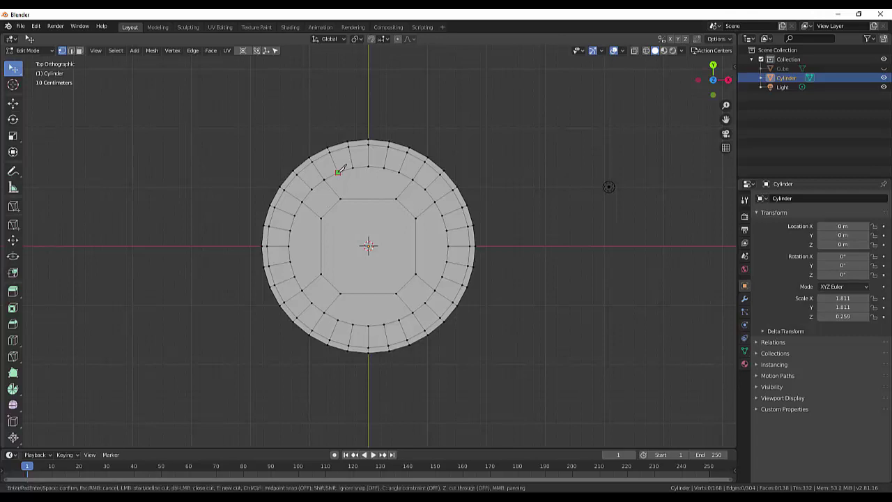
click(338, 172)
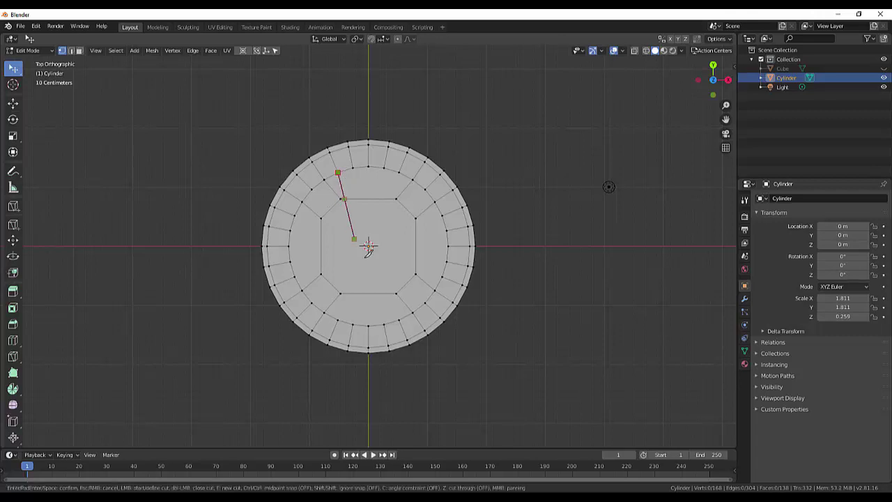
click(399, 320)
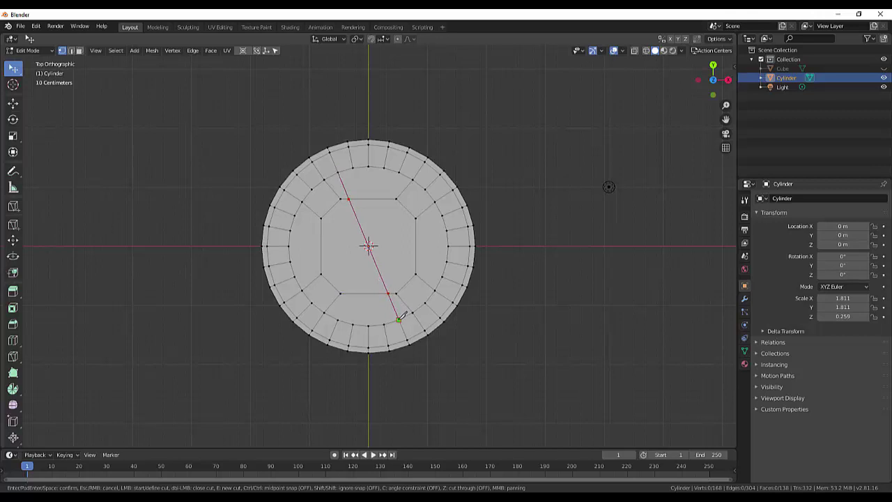
key(Return)
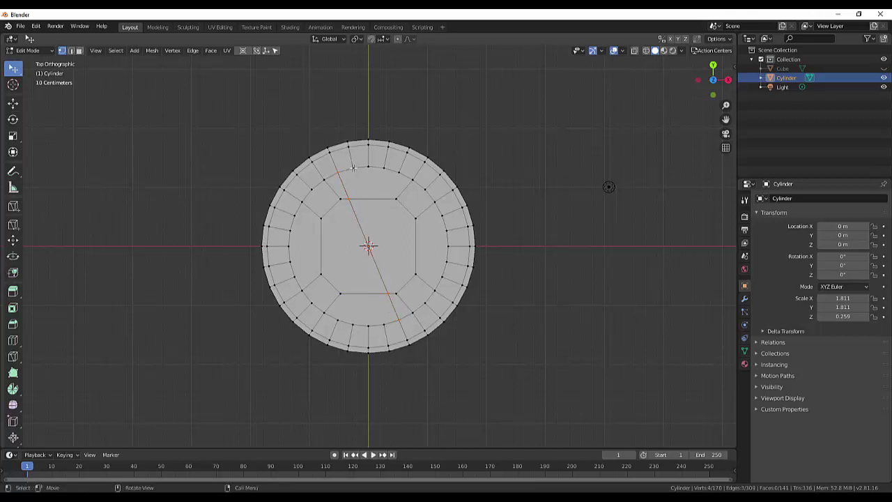
key(z)
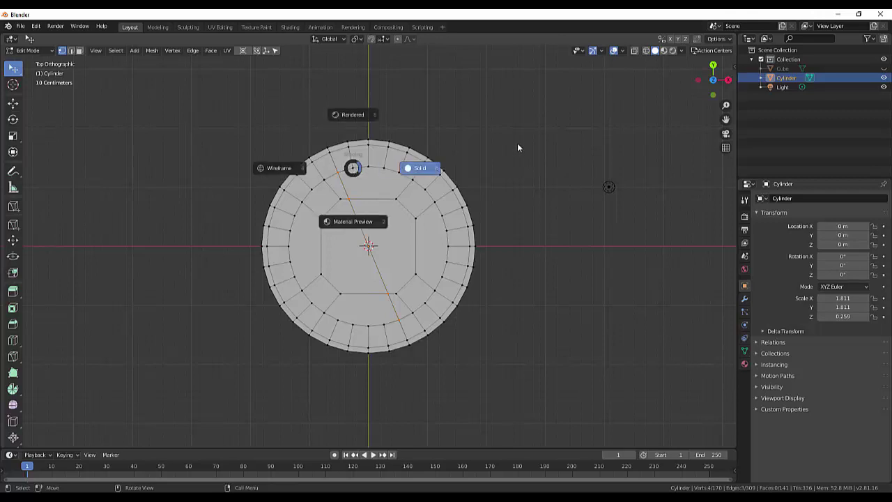
click(517, 148)
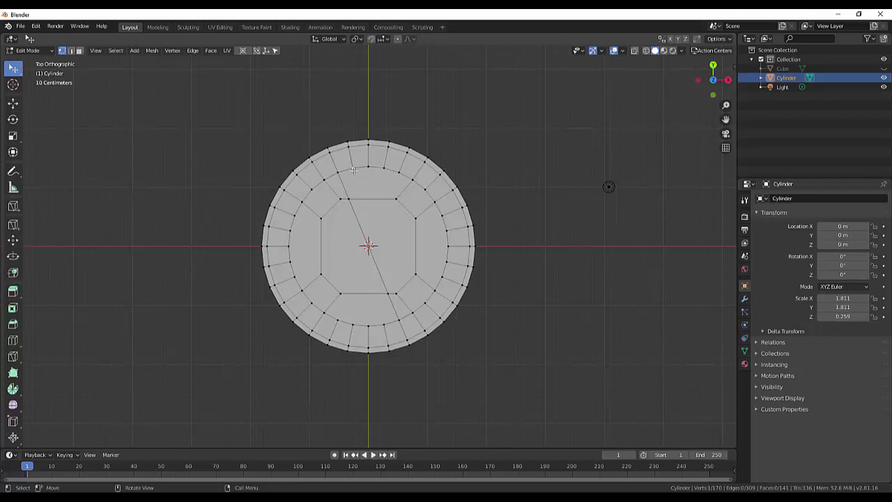
Knife-cut a second edge from an upper ring vertex down to the lower ring
key(k)
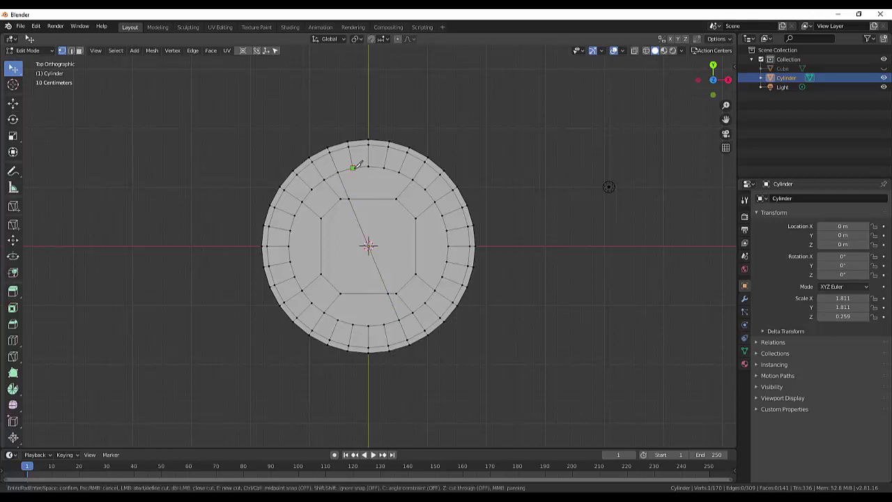
click(353, 167)
key(c)
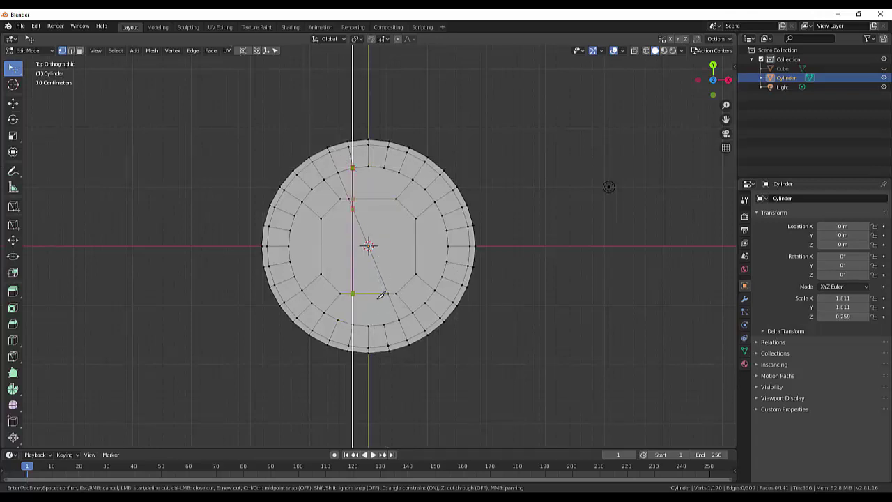
key(Return)
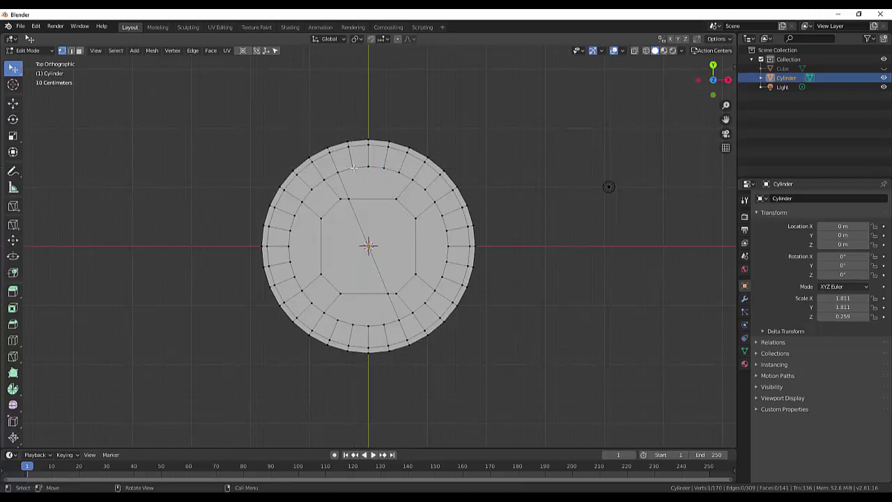
key(k)
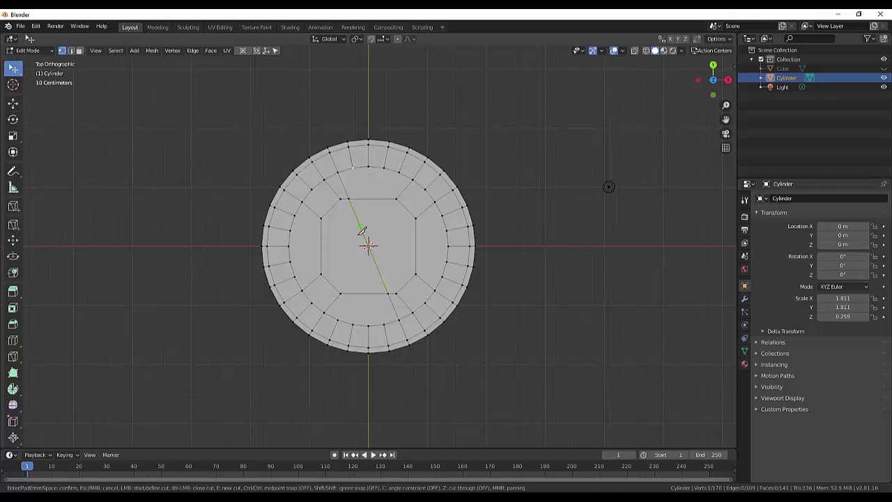
click(353, 166)
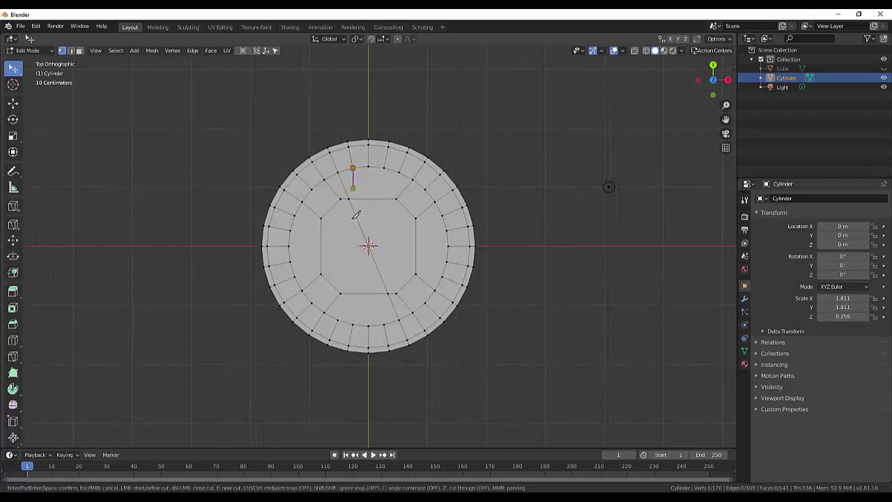
click(384, 324)
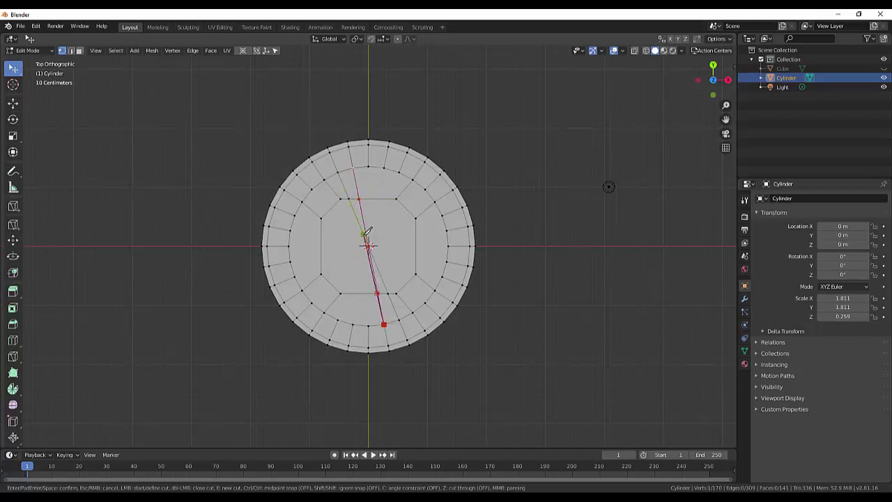
key(Return)
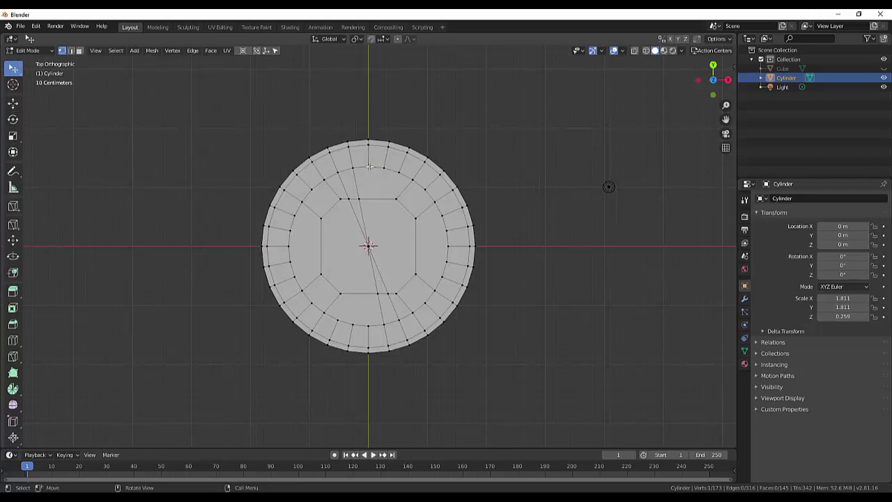
Knife two cuts through the top's centre: one vertical, one slightly angled from the upper ring
key(k)
click(368, 166)
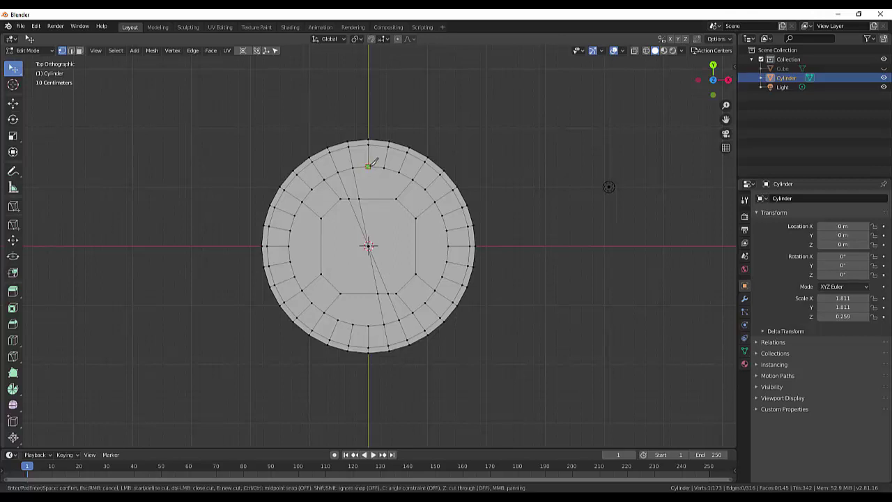
click(368, 326)
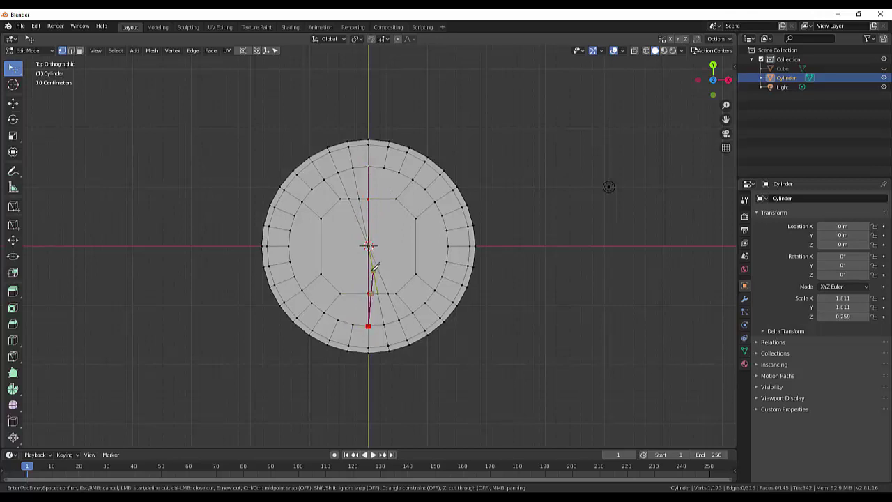
key(Return)
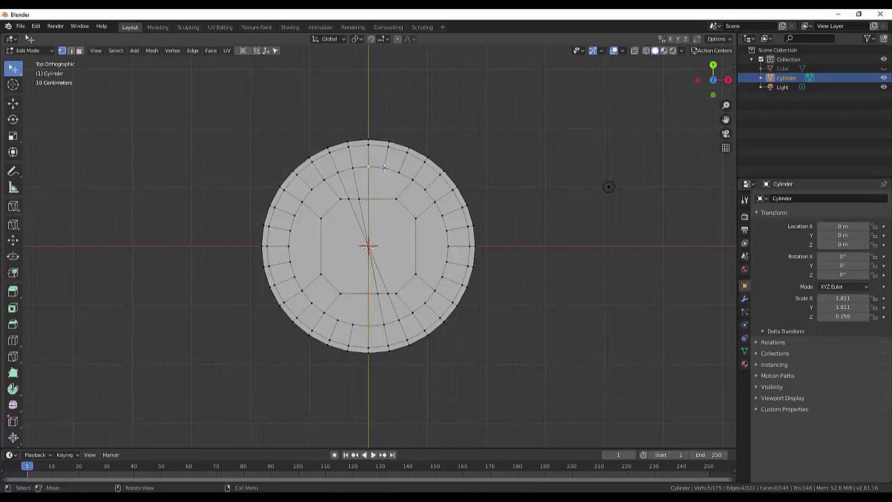
click(383, 168)
key(k)
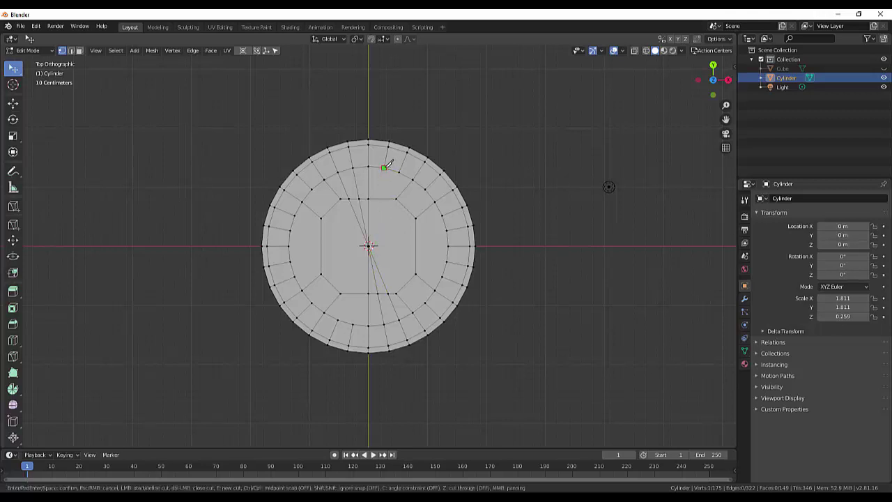
click(384, 167)
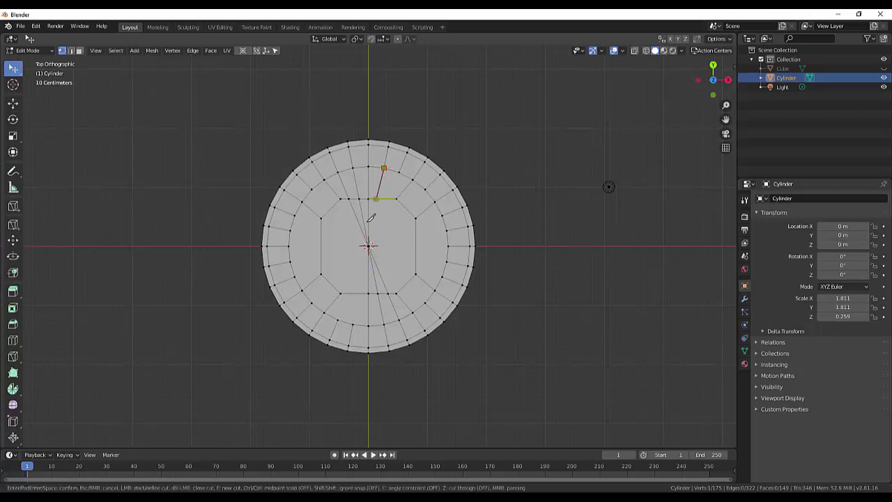
click(354, 323)
key(Return)
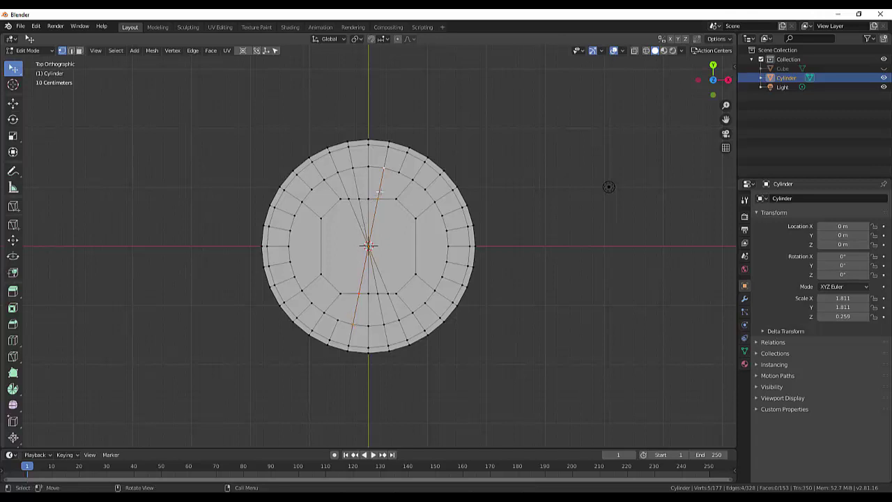
Add two diagonal knife cuts from the upper-right ring vertices to the lower-left vertices
key(k)
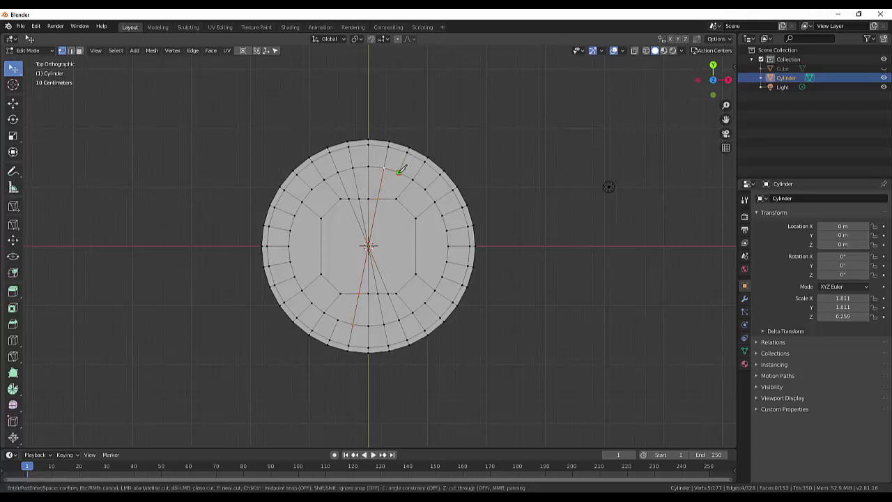
click(398, 172)
click(338, 319)
key(Return)
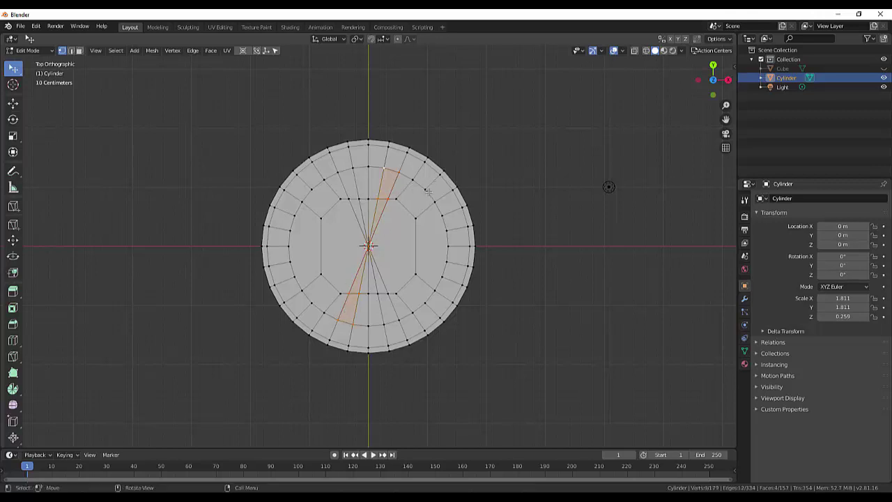
click(426, 192)
key(k)
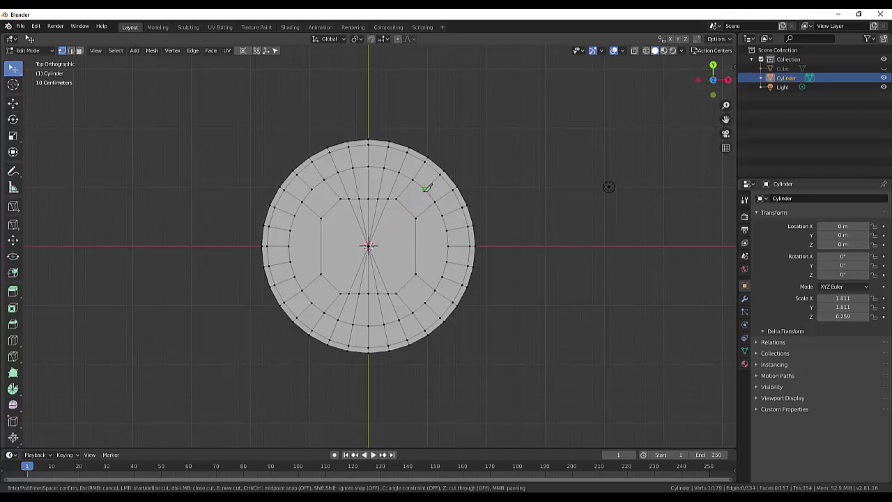
click(425, 189)
click(312, 302)
key(Return)
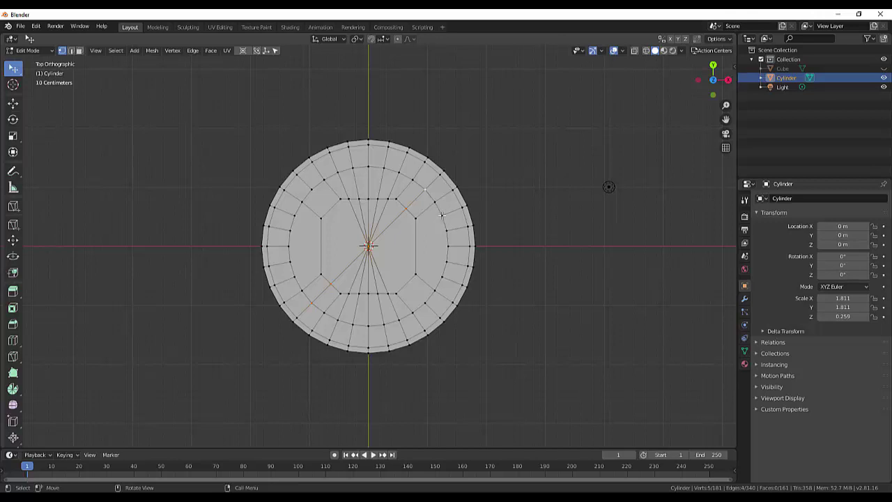
Knife two near-horizontal cuts across the top between the left and right ring vertices
key(k)
click(441, 215)
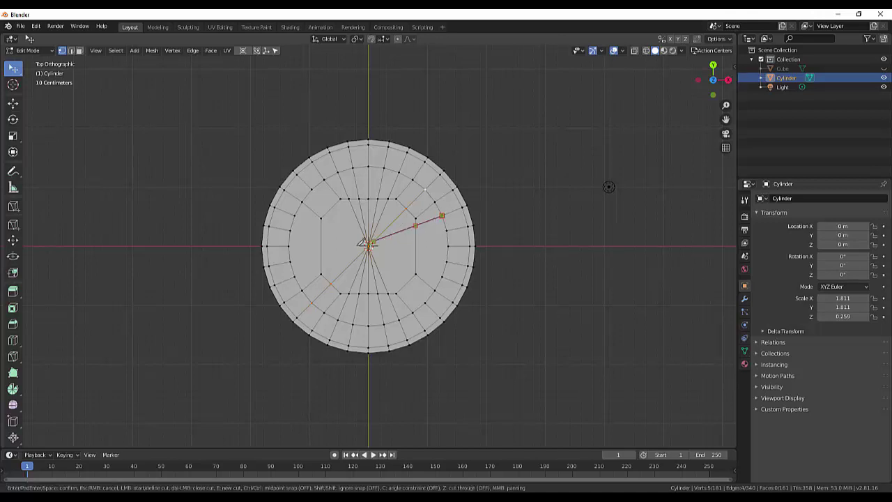
click(291, 261)
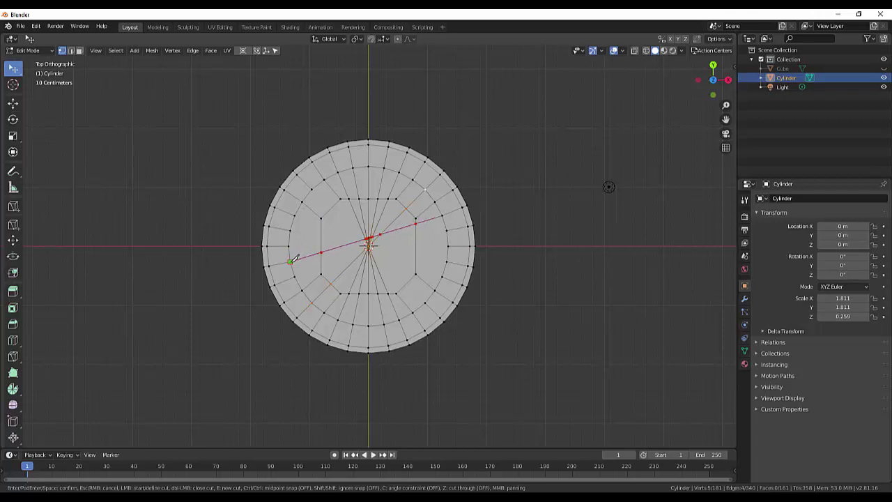
key(Return)
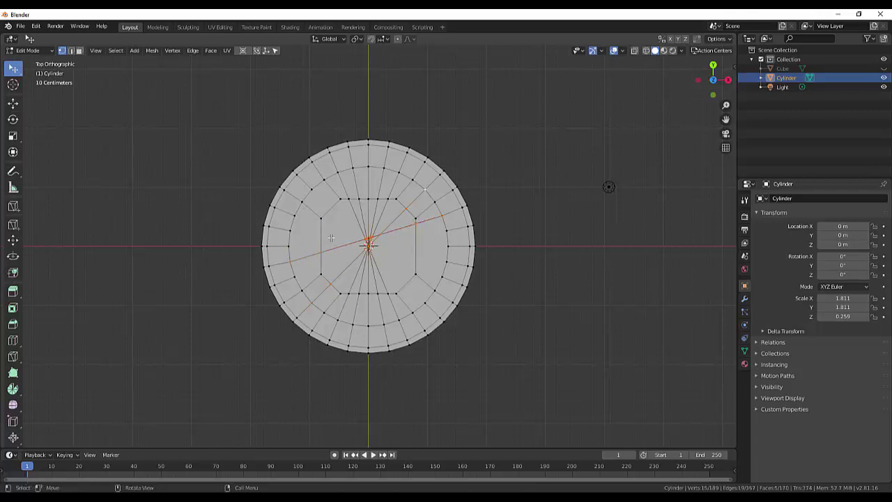
key(k)
click(288, 246)
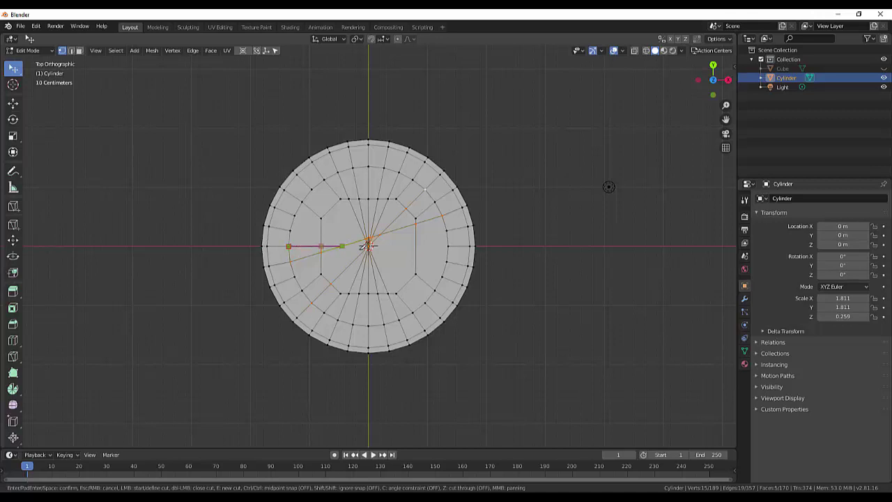
click(447, 246)
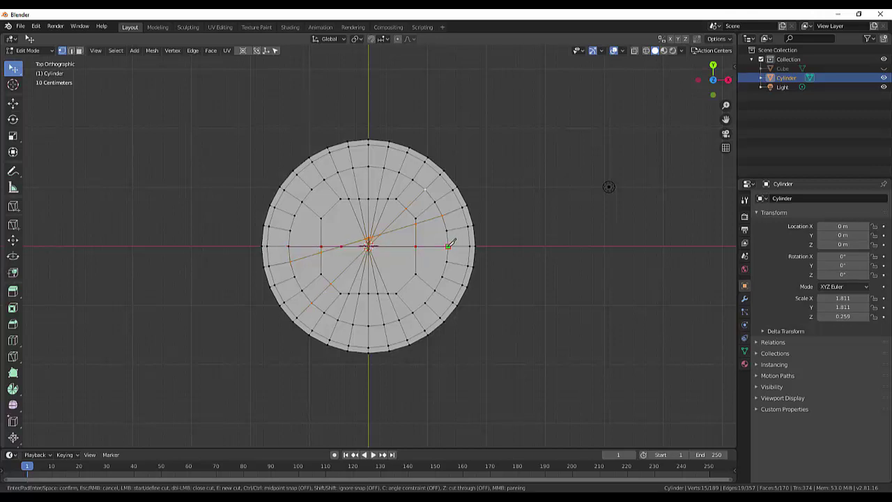
key(Return)
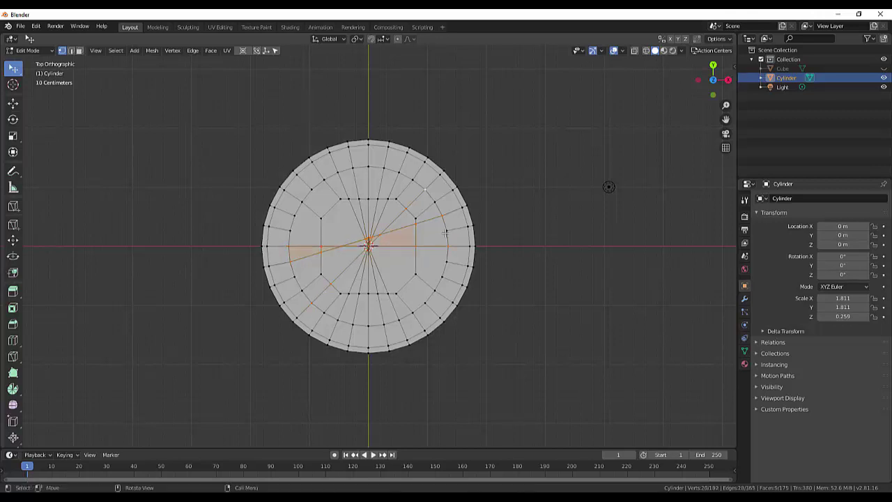
click(447, 230)
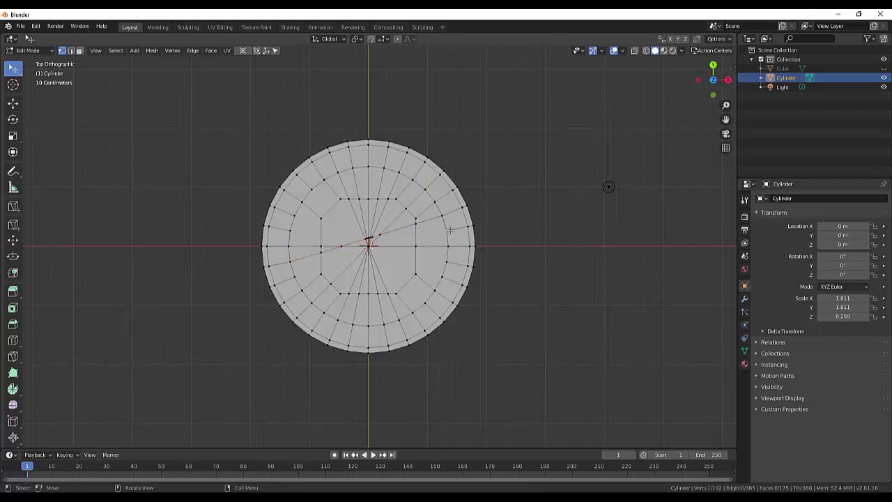
Add two more knife cuts from right-side vertices to the left and upper-left vertices
key(k)
click(446, 230)
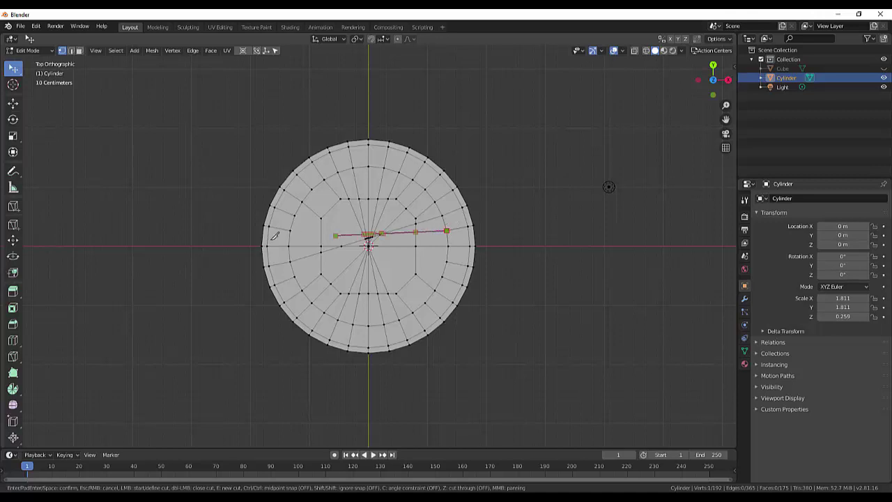
click(289, 229)
click(291, 230)
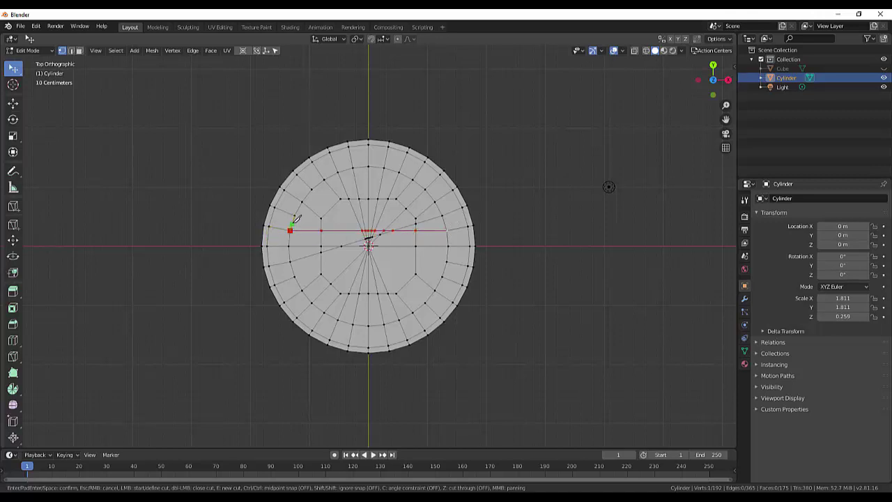
key(Return)
click(294, 217)
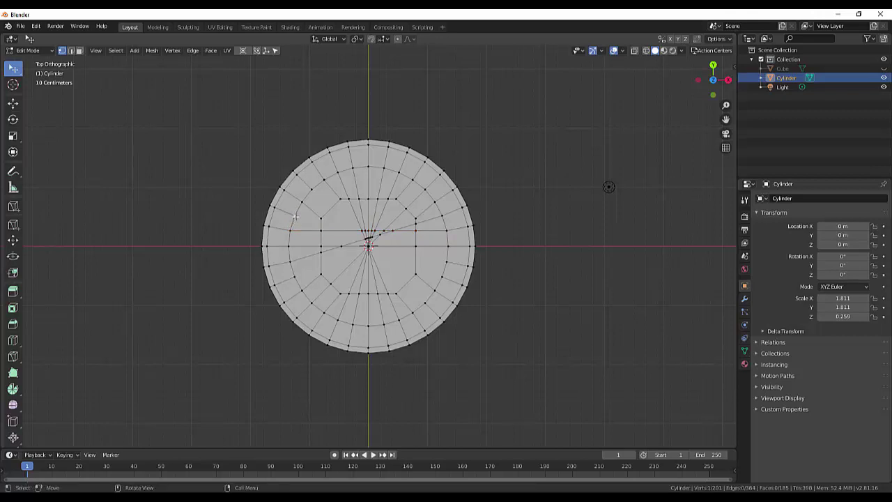
key(k)
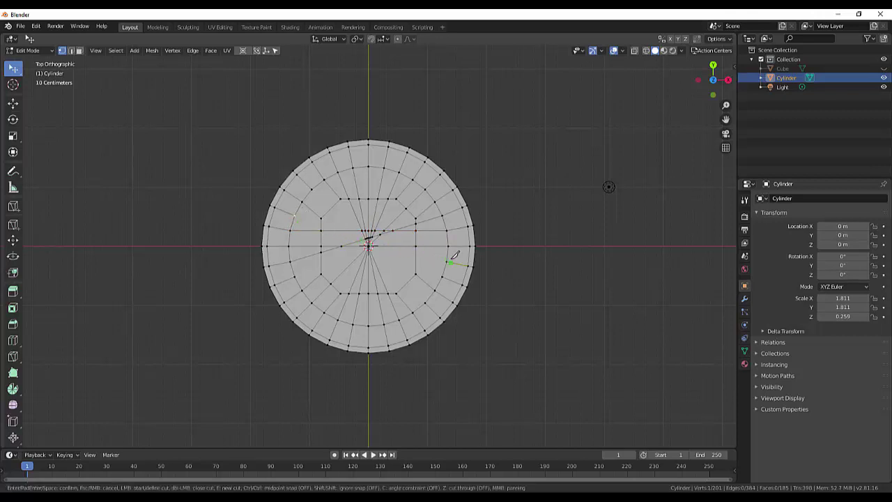
click(447, 262)
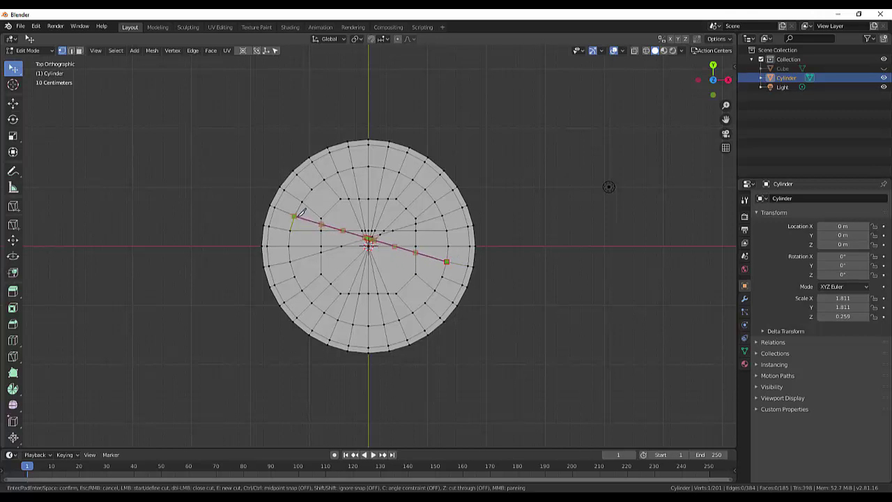
click(295, 216)
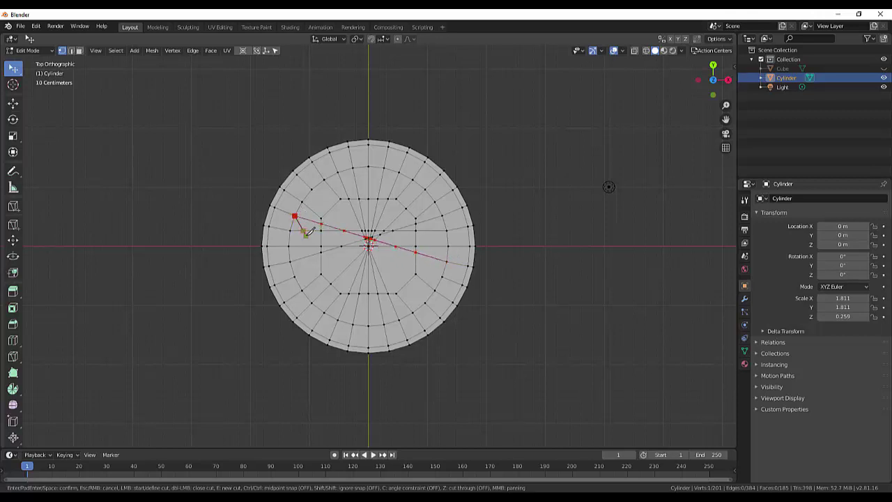
key(Return)
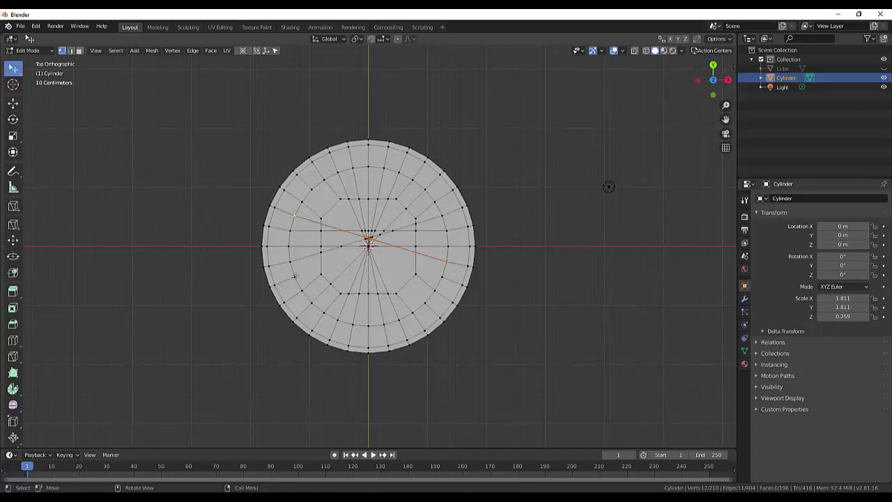
Knife a short cut from the lower-left top vertex to the octagon's edge
click(295, 277)
key(k)
click(295, 277)
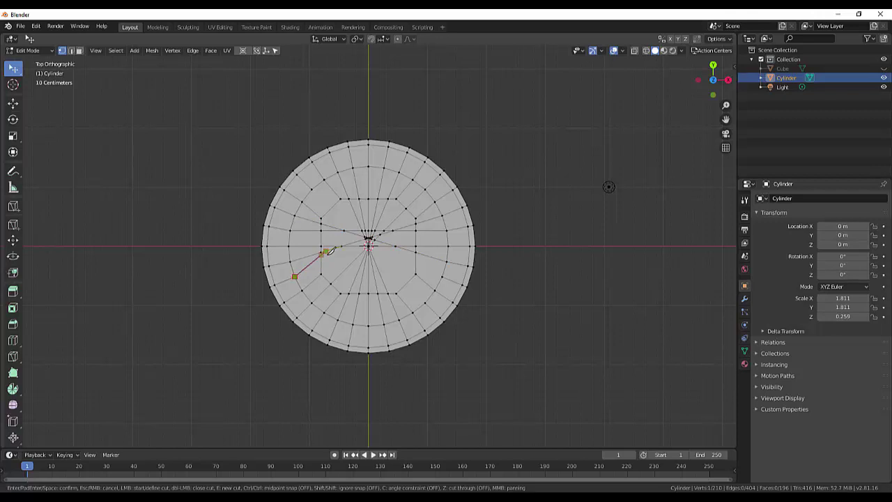
click(368, 235)
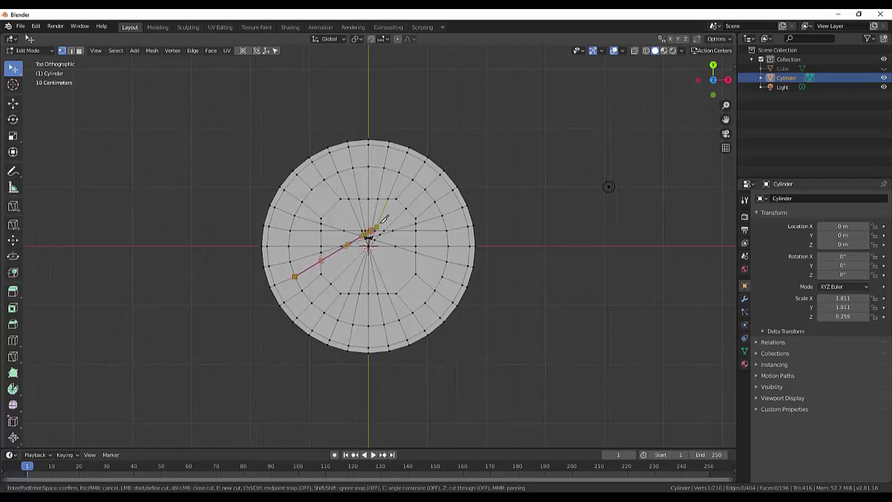
key(Escape)
key(k)
click(295, 277)
click(322, 263)
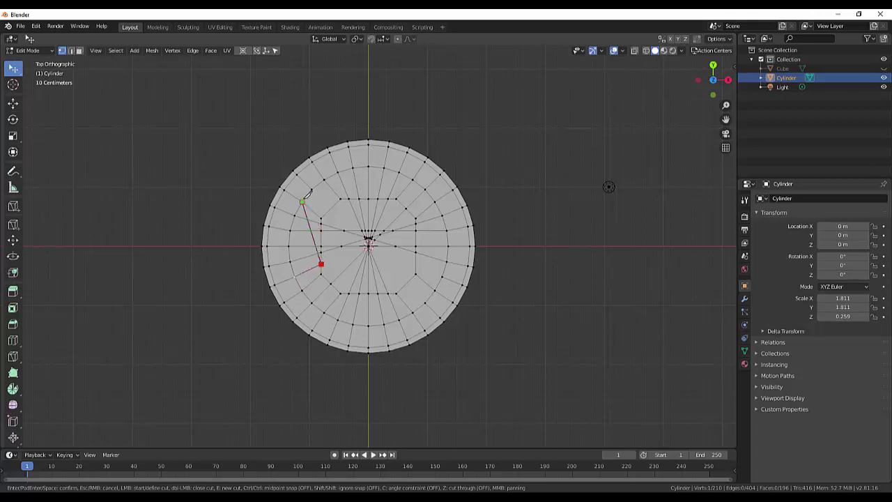
key(Return)
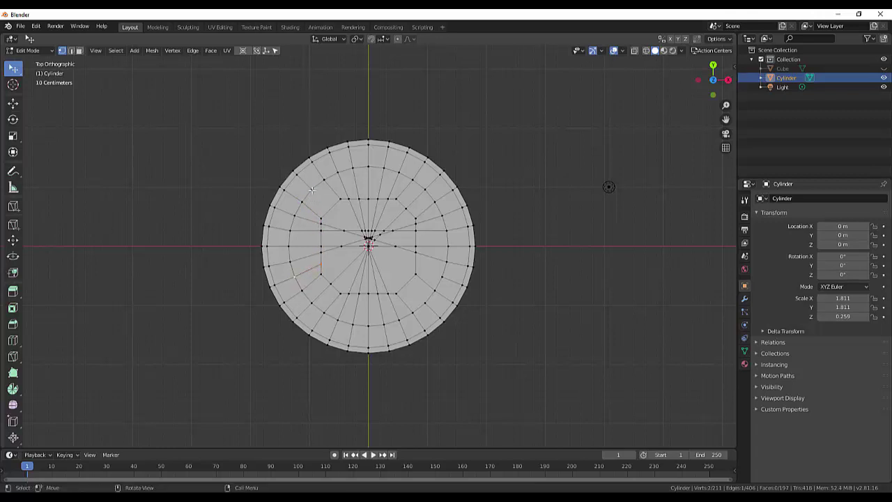
Knife a diagonal cut across the centre between the lower-right and upper-left vertices
click(313, 192)
key(k)
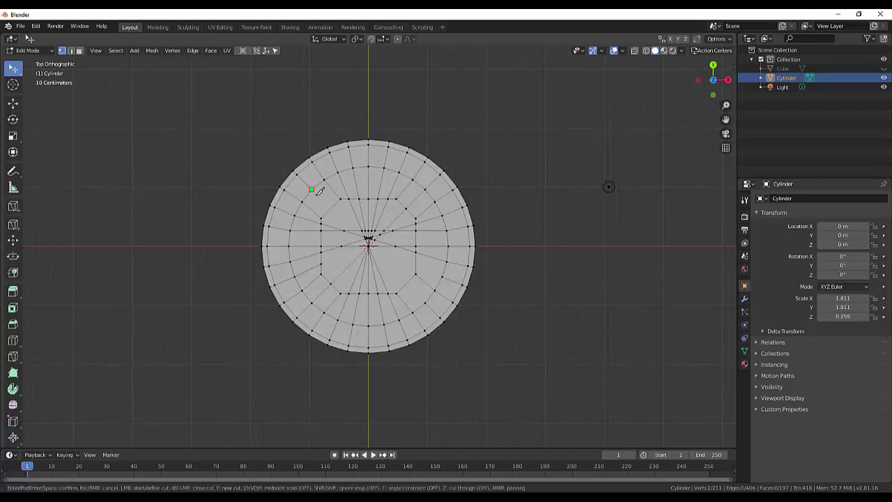
click(426, 303)
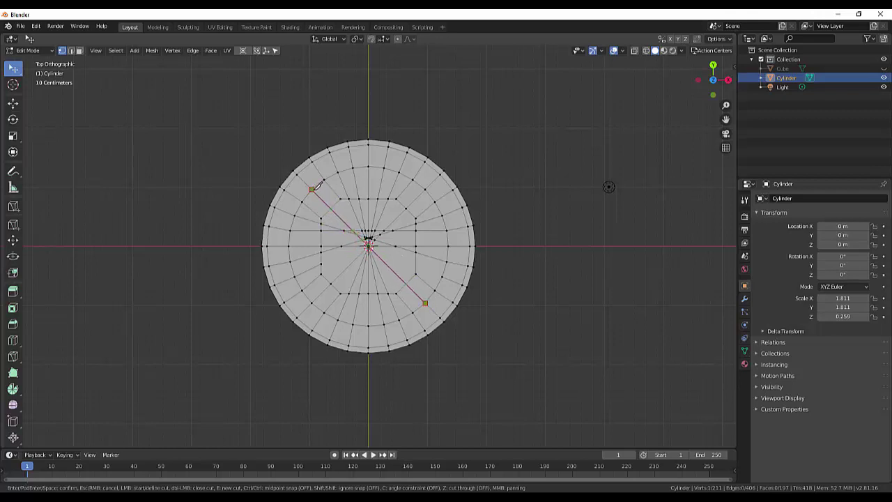
click(317, 185)
key(Return)
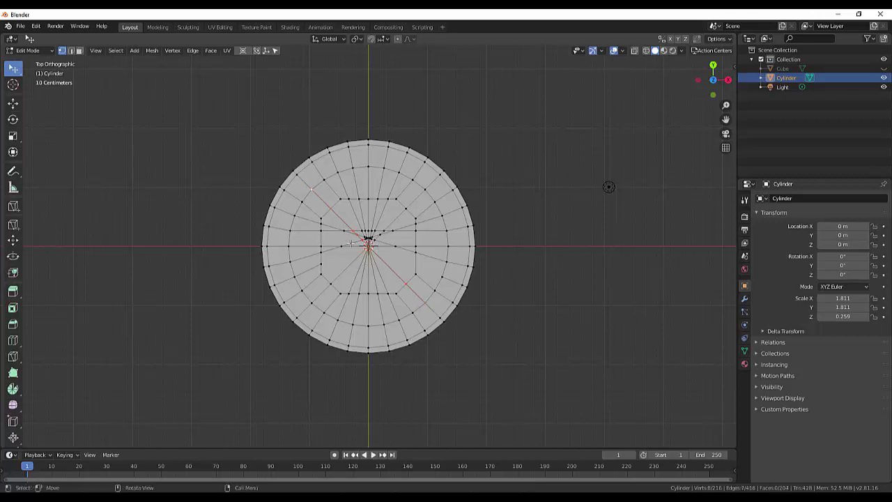
Circle-select the fan of faces inside the central octagon in Face mode and delete them
click(80, 51)
click(334, 218)
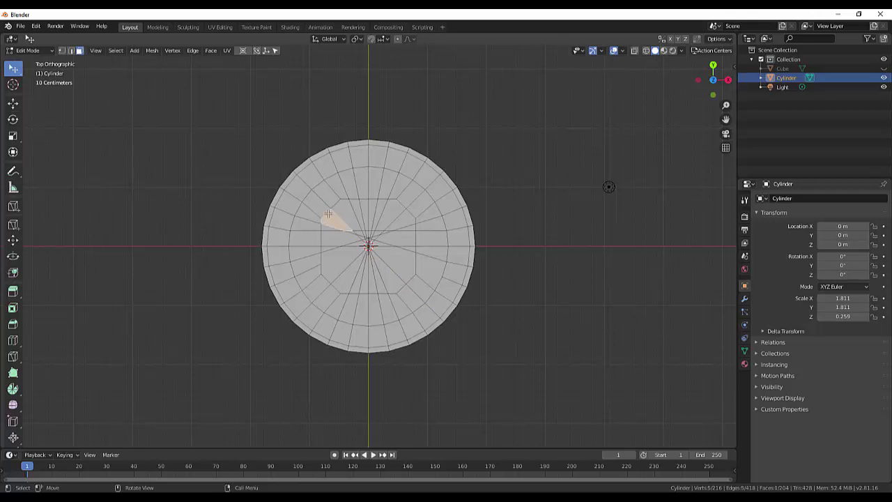
click(13, 70)
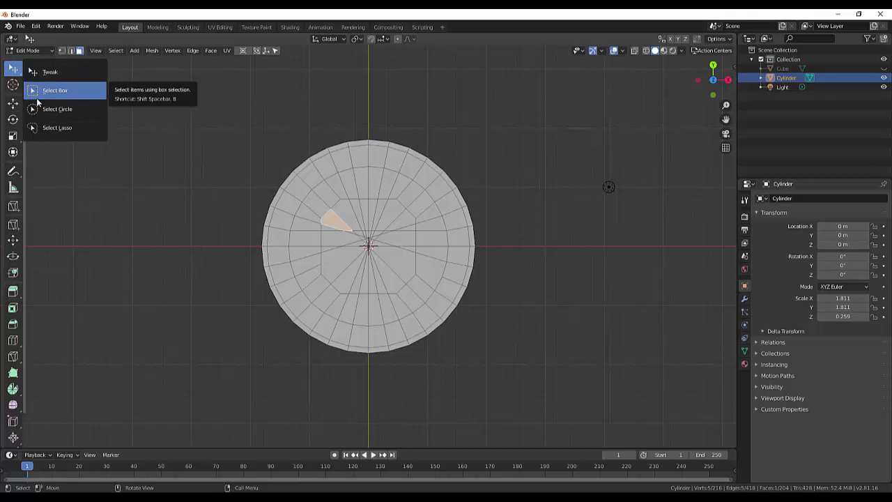
click(62, 108)
mouse_move(346, 234)
mouse_down()
mouse_move(396, 257)
mouse_move(352, 242)
mouse_up()
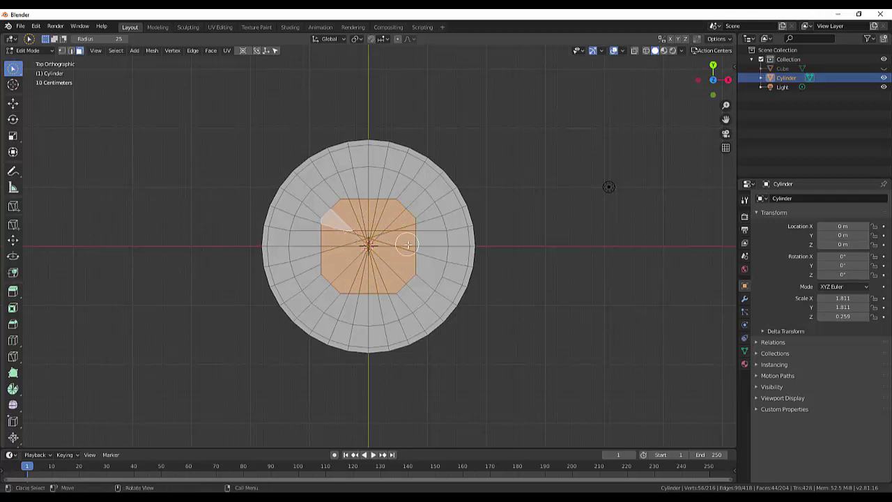
key(x)
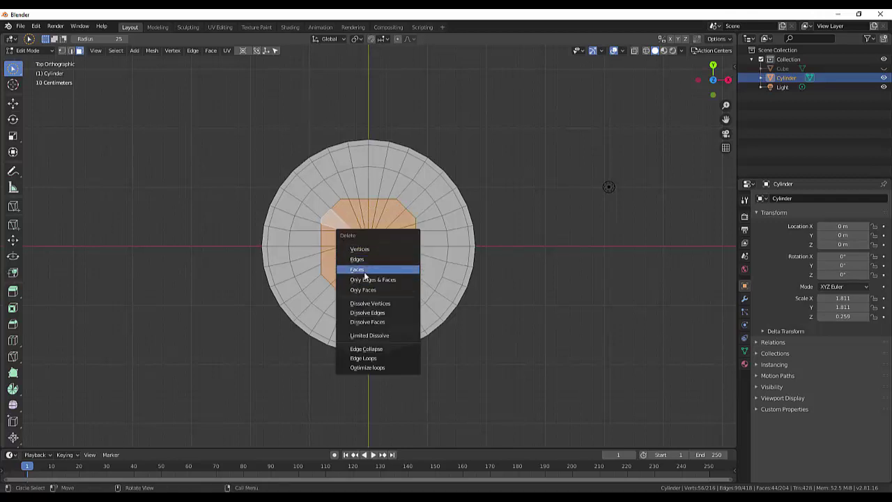
click(363, 274)
mouse_move(565, 221)
middle_down()
mouse_move(563, 123)
mouse_move(537, 205)
mouse_move(590, 221)
mouse_move(573, 193)
middle_up()
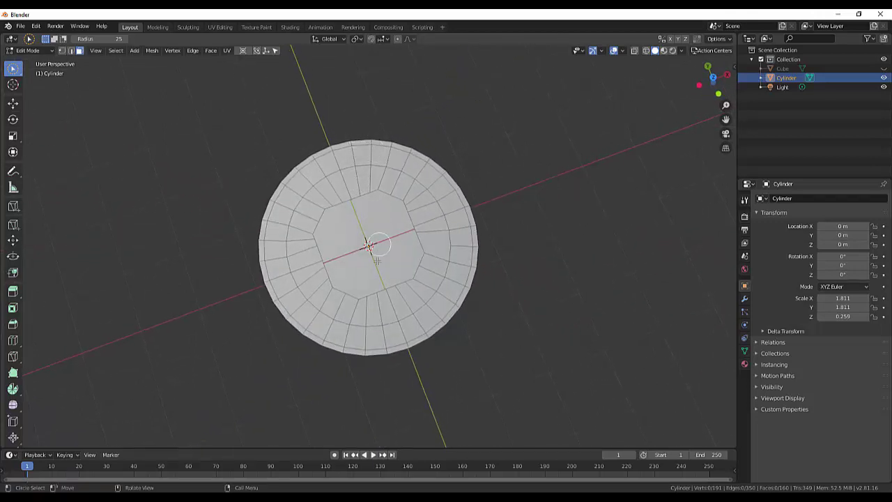
click(341, 232)
key(i)
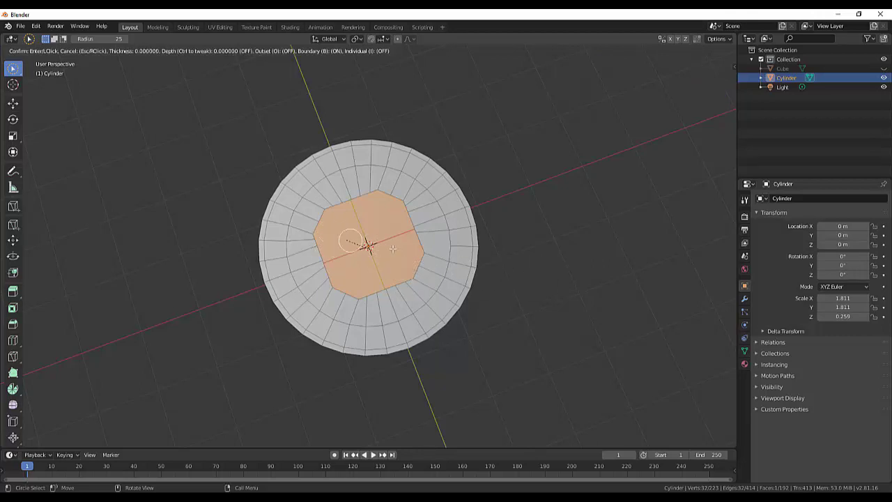
click(457, 267)
middle_drag(492, 230, 471, 197)
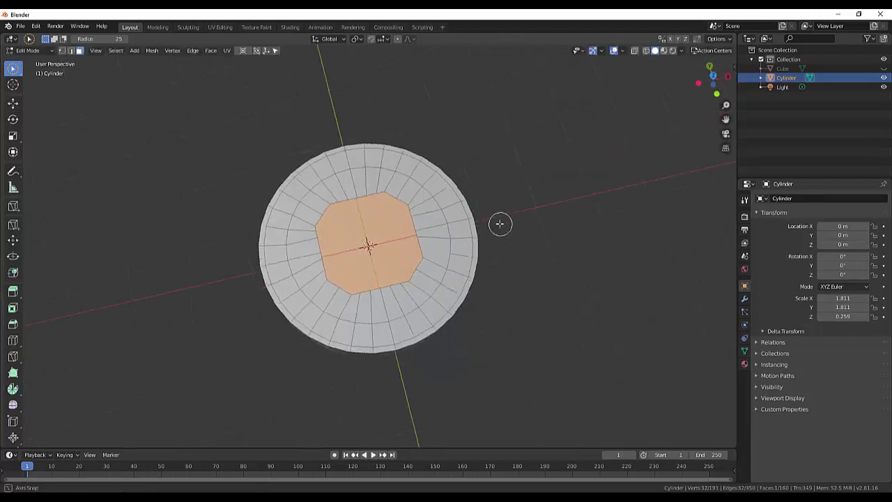
click(540, 285)
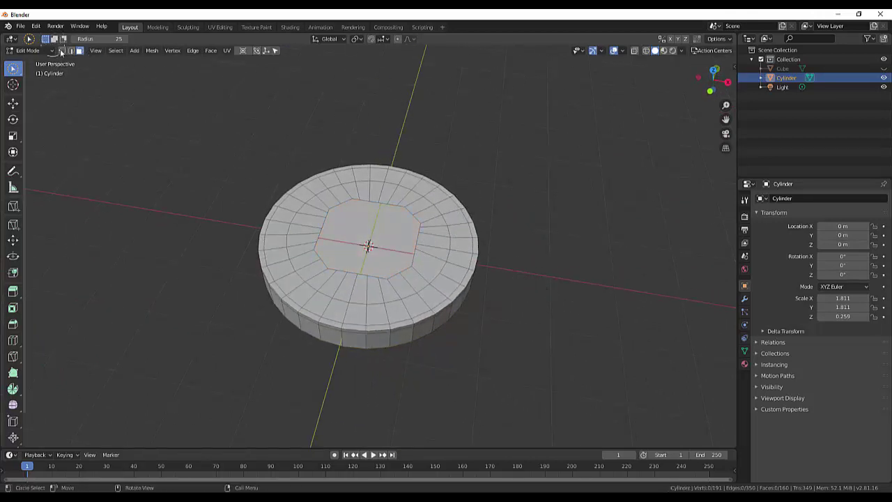
Box-select all cylinder faces and apply Reset All Transform so scale reads 1.000
click(12, 69)
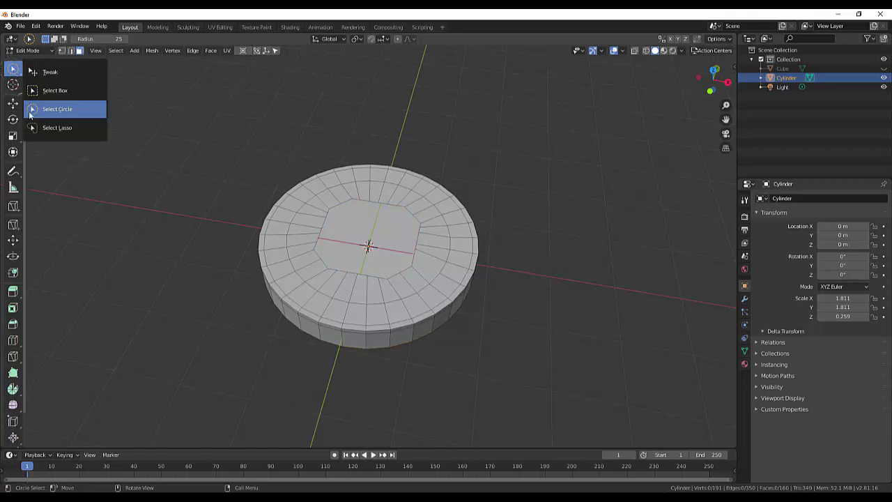
click(49, 91)
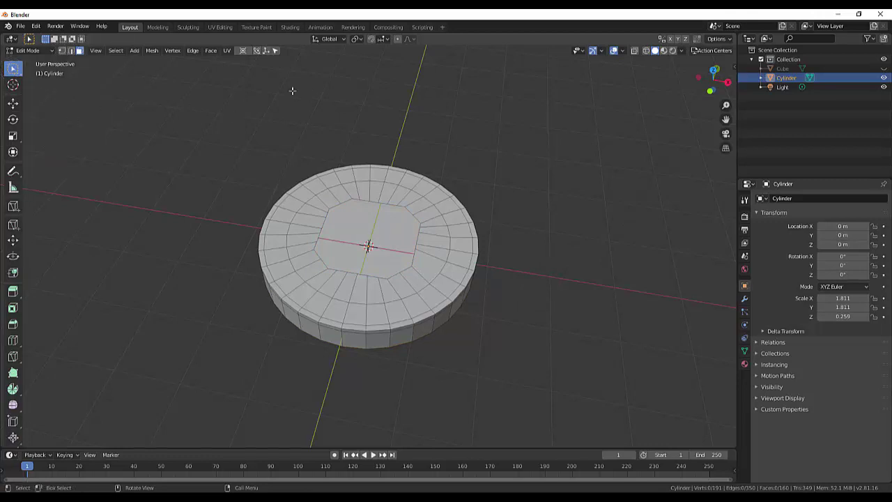
drag(206, 101, 568, 401)
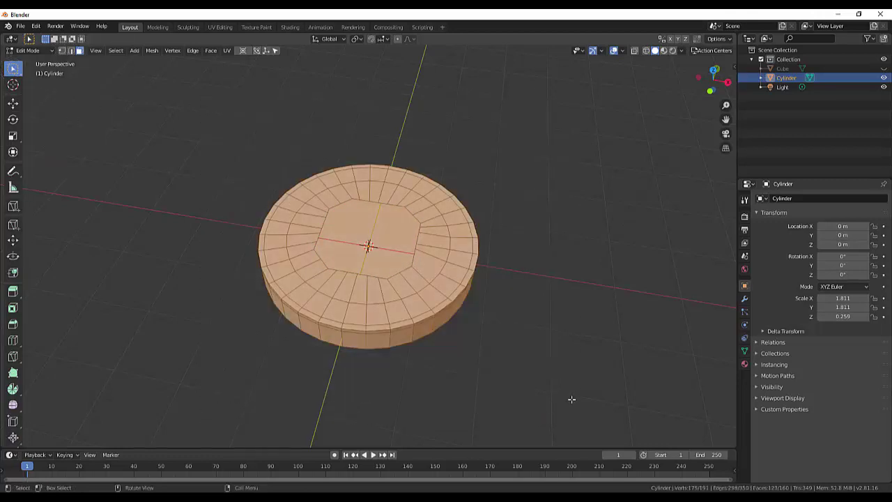
click(732, 66)
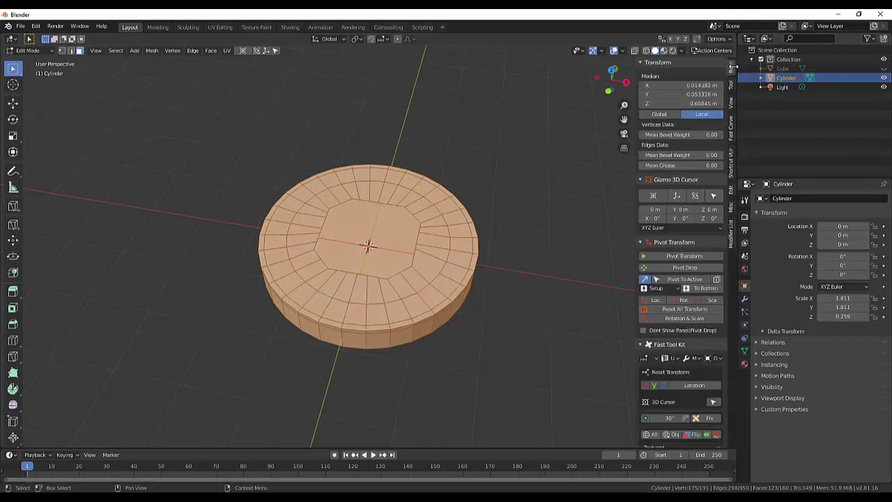
click(674, 309)
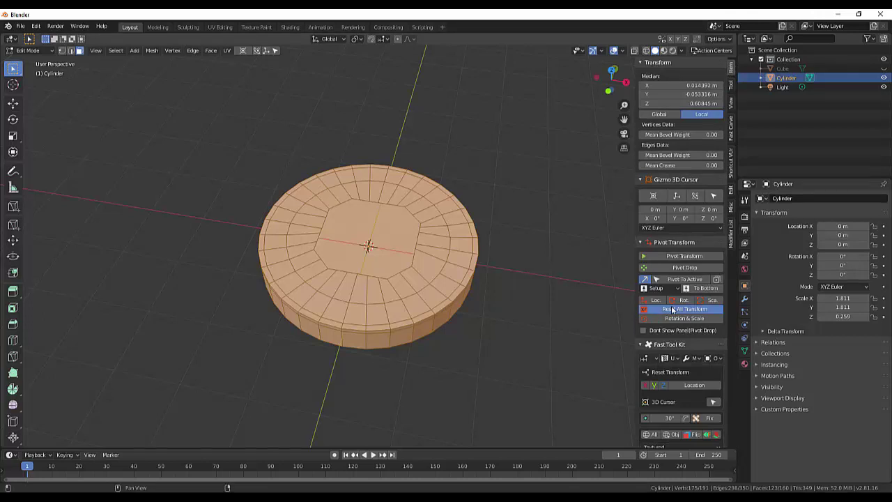
mouse_move(506, 308)
middle_down()
mouse_move(448, 323)
mouse_move(371, 319)
middle_up()
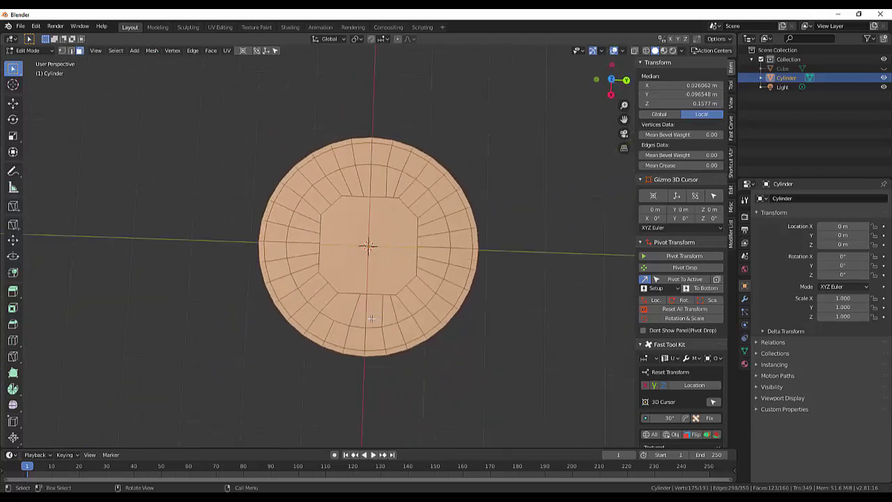
click(60, 51)
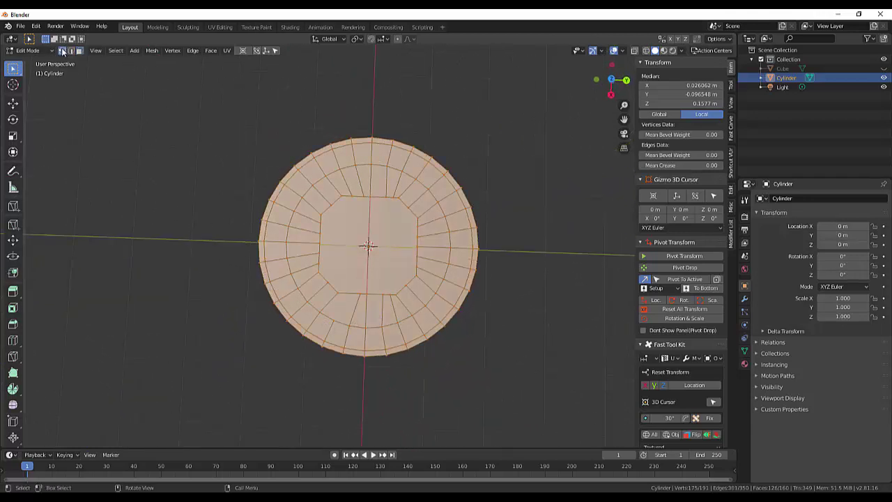
Knife a short cut joining the octagon's lower-left corner to the inner ring
click(336, 320)
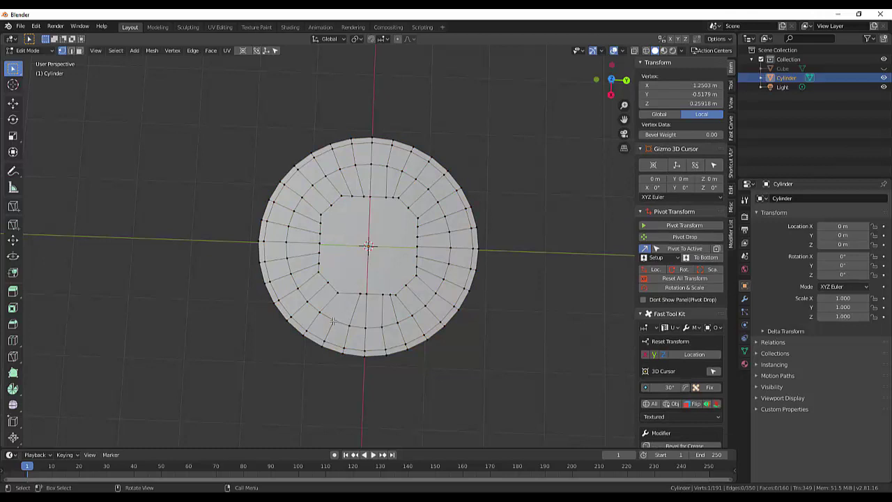
key(k)
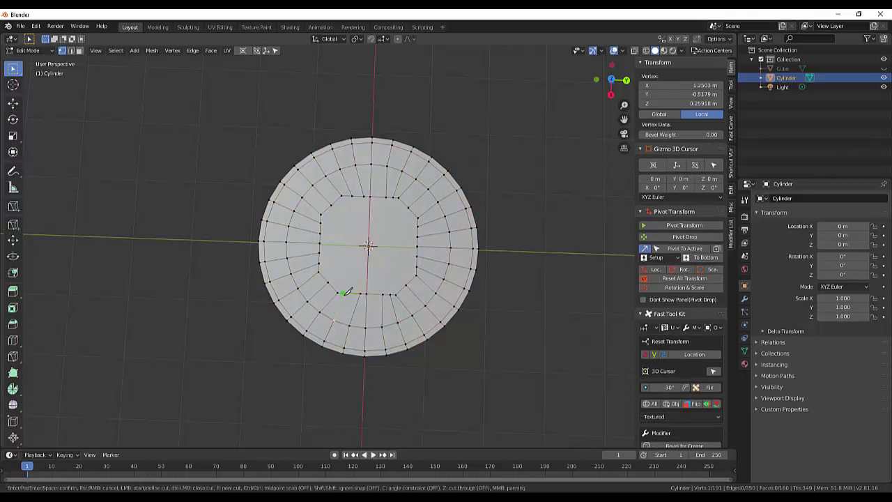
click(333, 321)
click(349, 294)
key(Return)
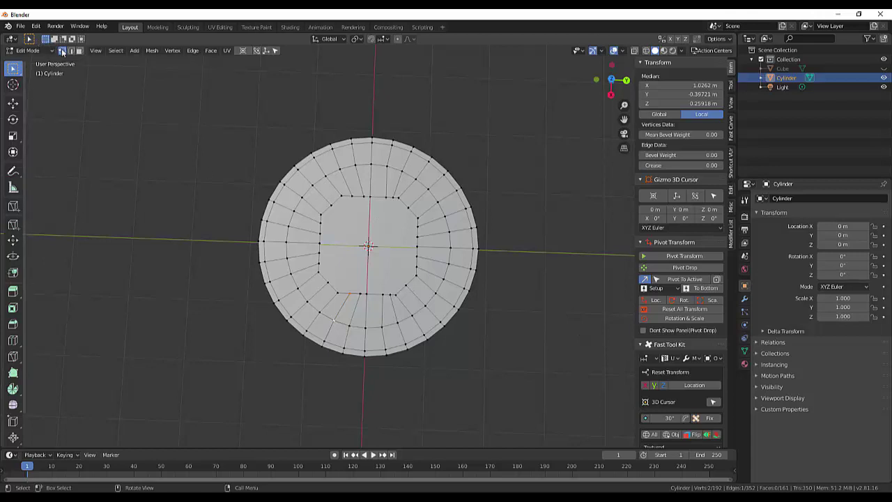
Shift two inner-ring vertices into place, one by −0.144 m in Y, to even the octagon
drag(12, 68, 43, 107)
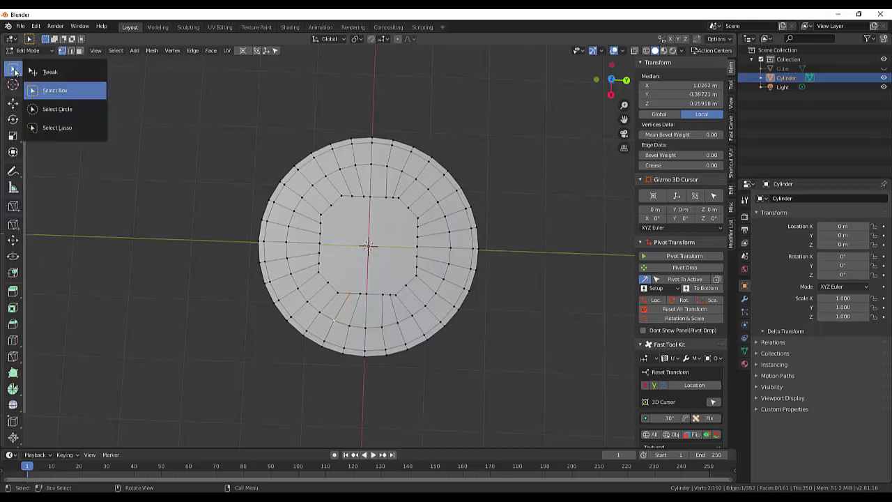
click(374, 208)
drag(105, 38, 101, 40)
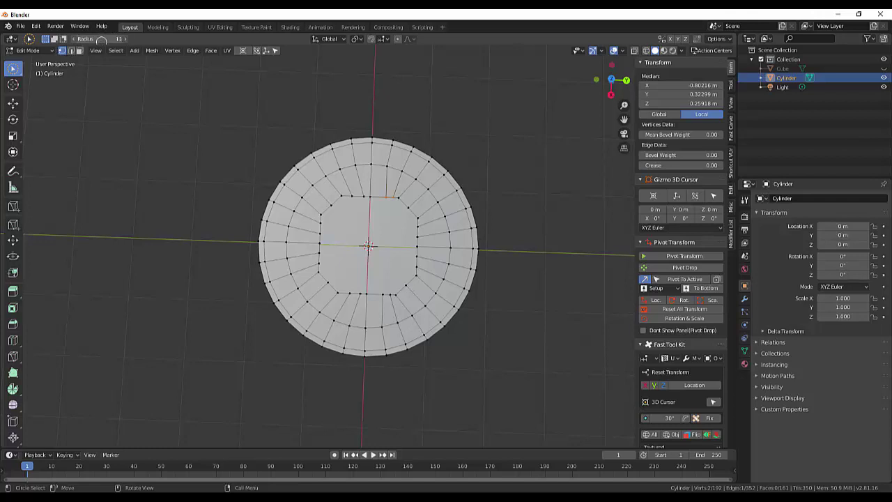
drag(388, 230, 385, 199)
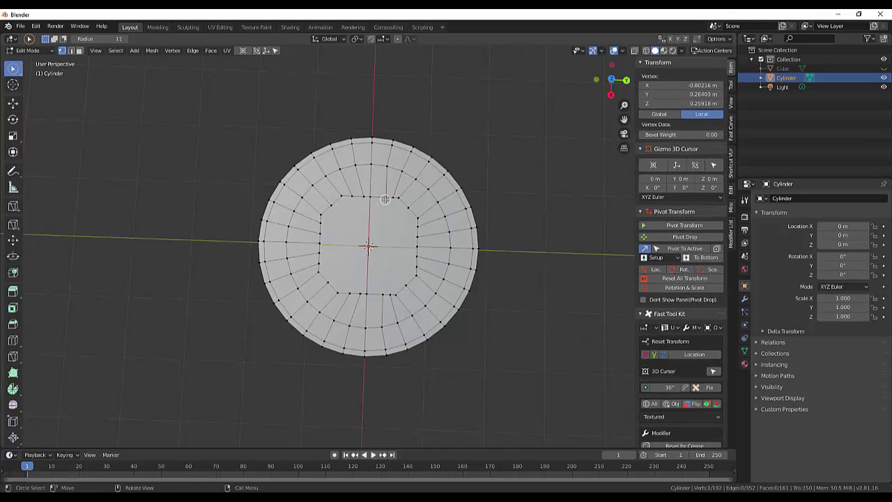
key(g)
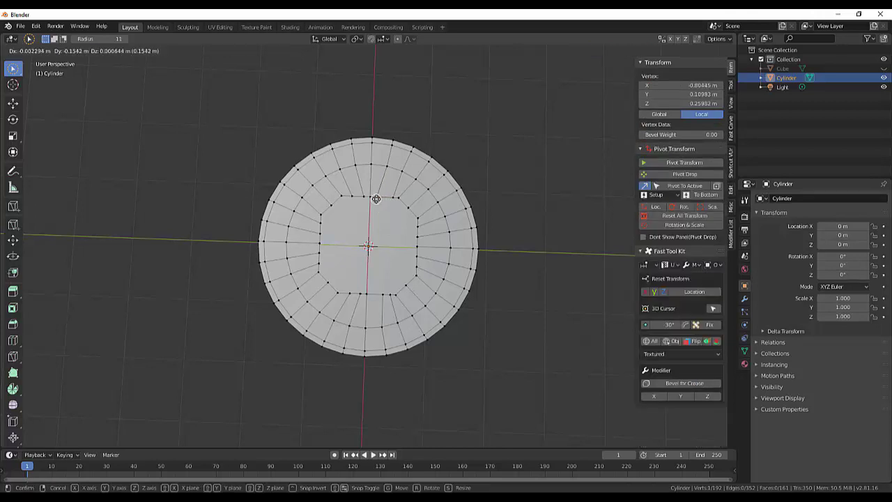
click(377, 199)
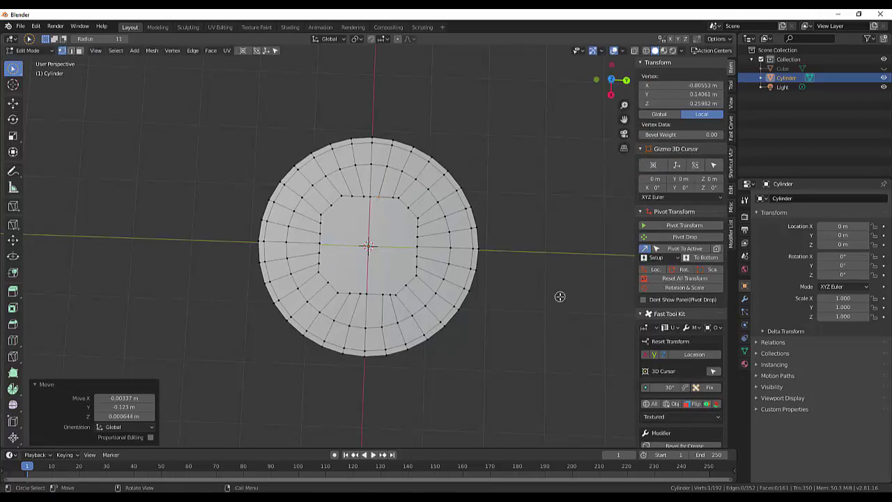
click(381, 295)
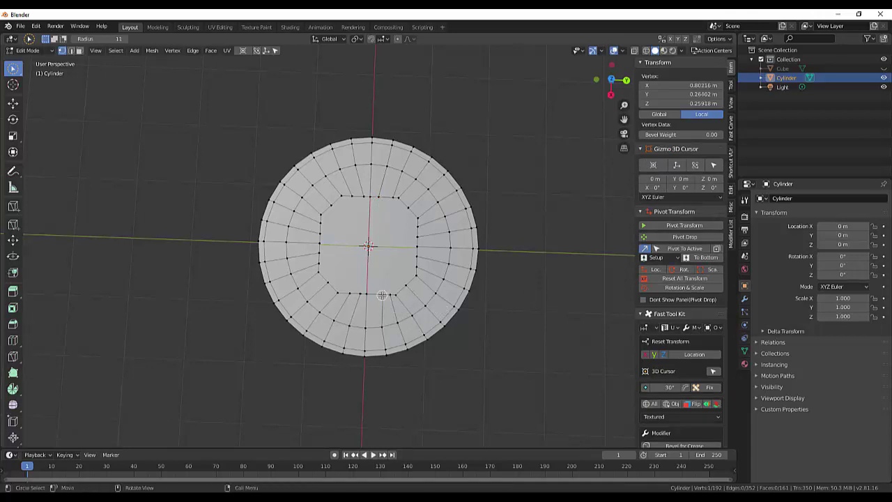
key(g)
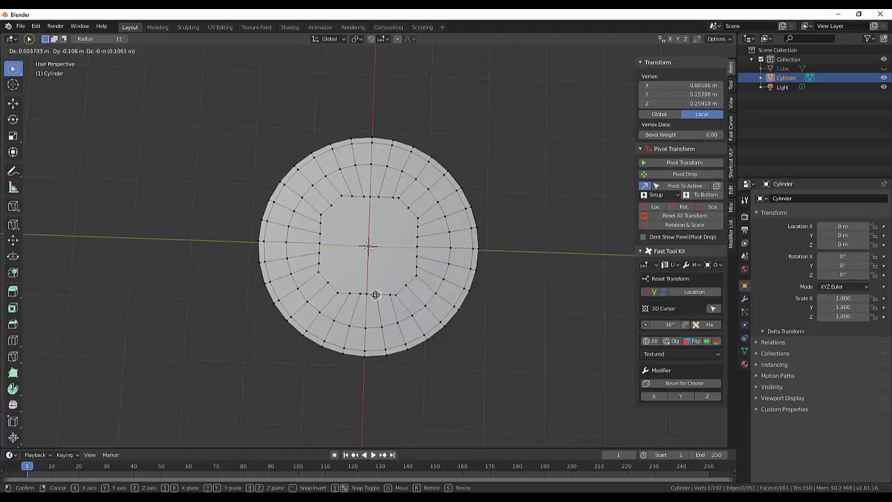
click(373, 295)
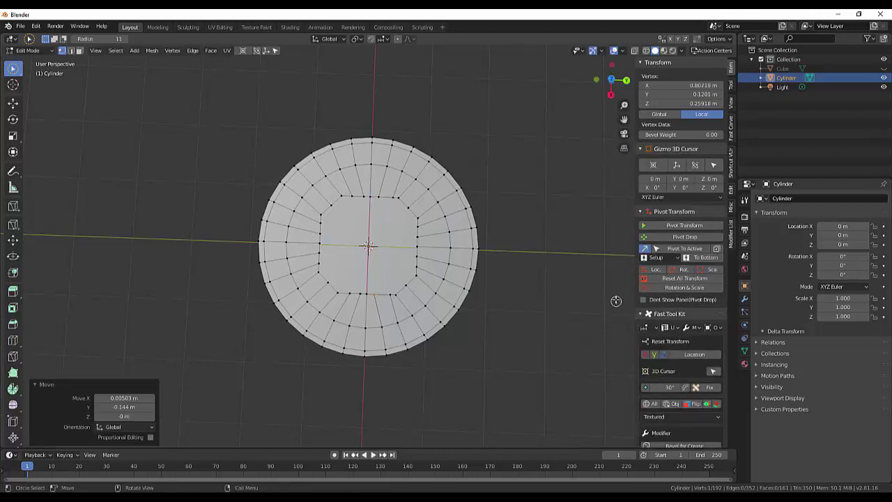
click(552, 314)
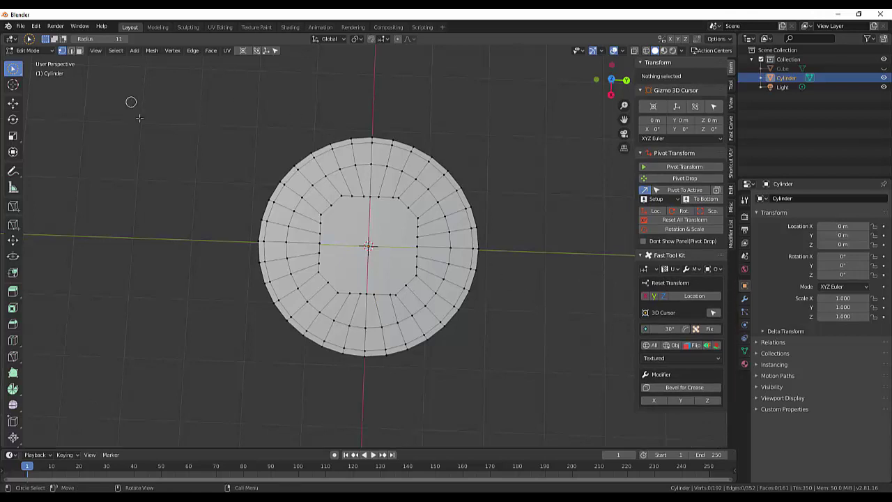
Box-select the whole disc and Merge by Distance at 0.011 m, removing no vertices
drag(13, 69, 39, 111)
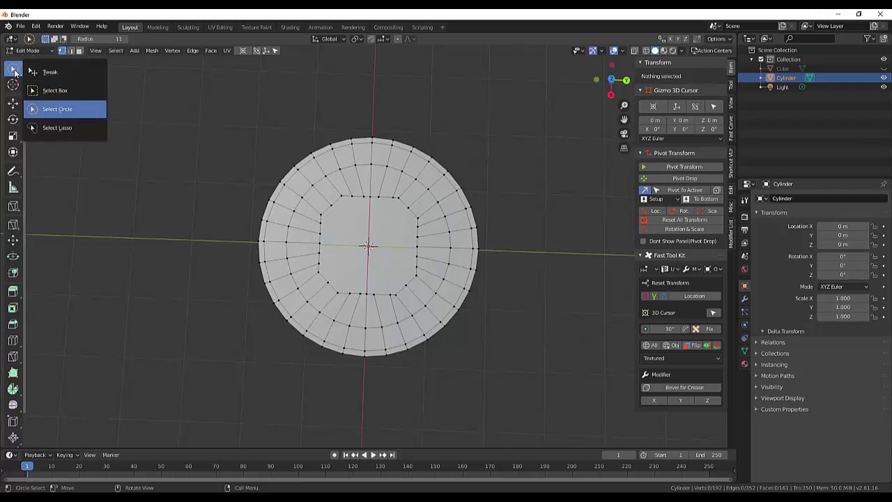
click(54, 90)
drag(249, 110, 547, 391)
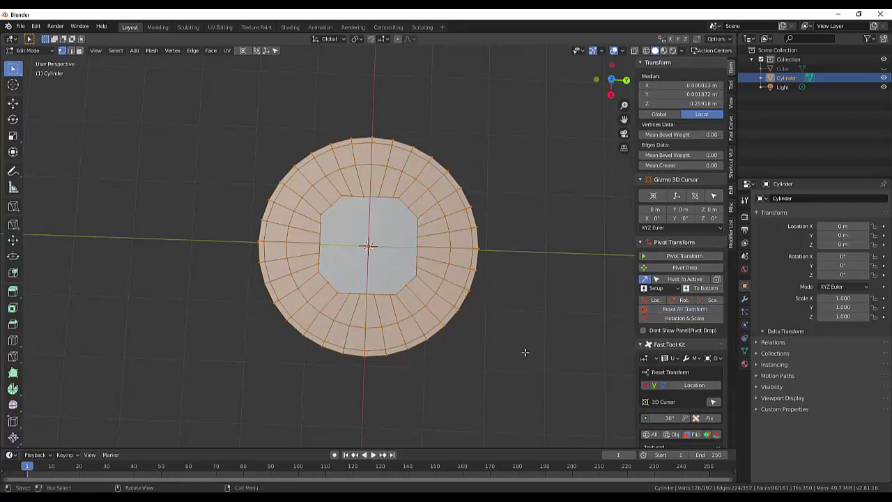
key(alt+m)
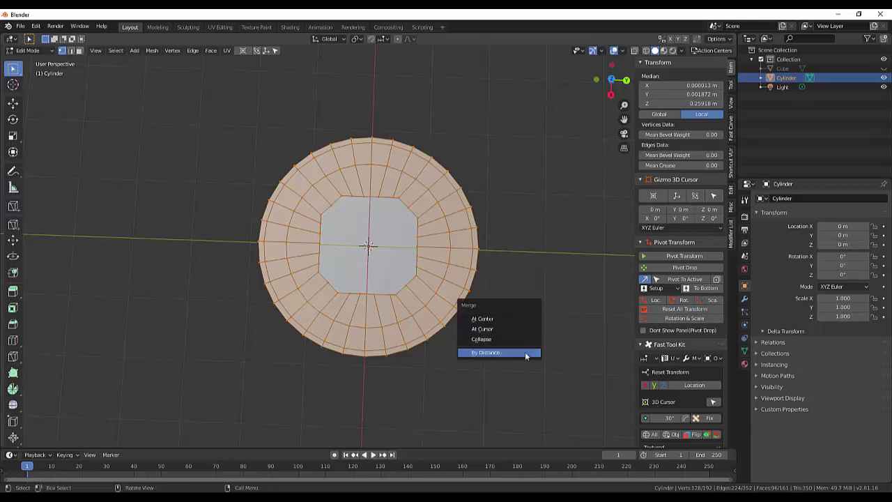
click(526, 355)
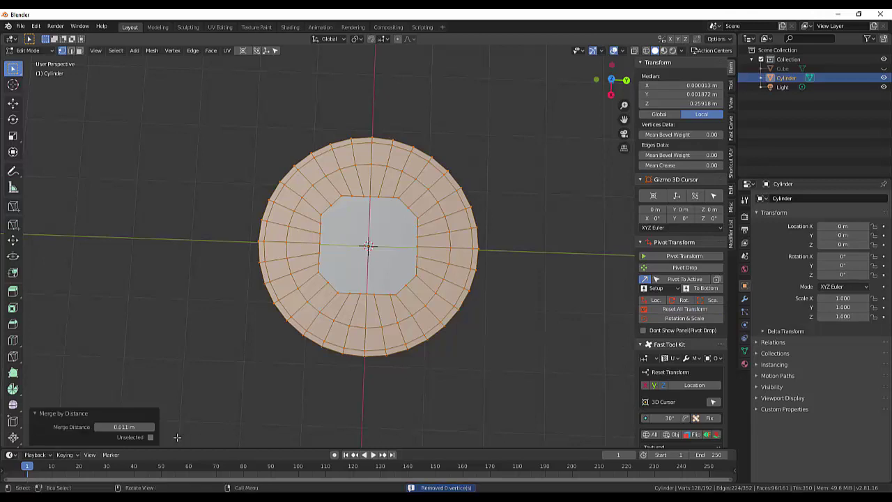
click(485, 370)
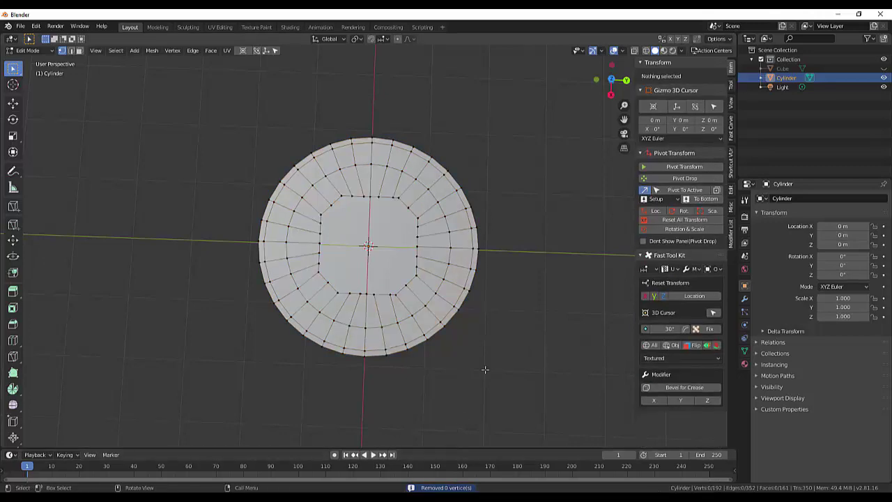
mouse_move(500, 343)
middle_down()
mouse_move(525, 265)
mouse_move(502, 353)
mouse_move(478, 358)
mouse_move(481, 336)
mouse_move(531, 344)
mouse_move(541, 302)
mouse_move(520, 293)
middle_up()
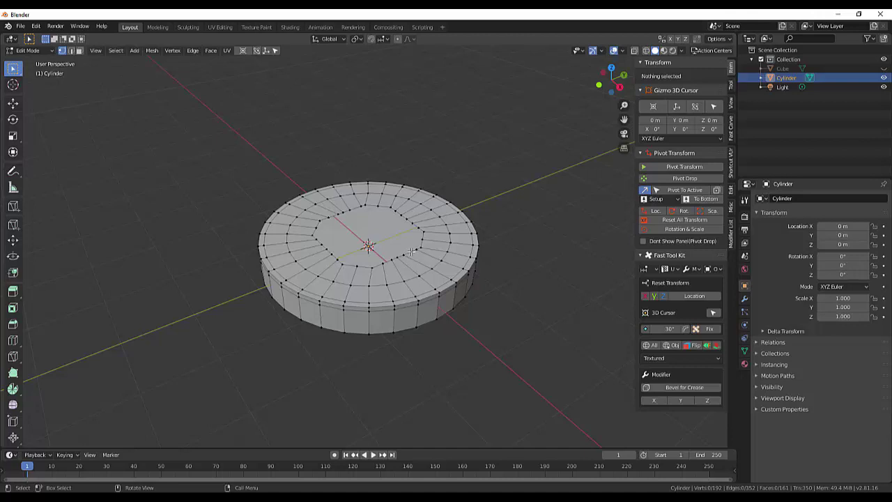
Select the inner edge loop, fill it with one face, and begin an inset
alt+click(412, 251)
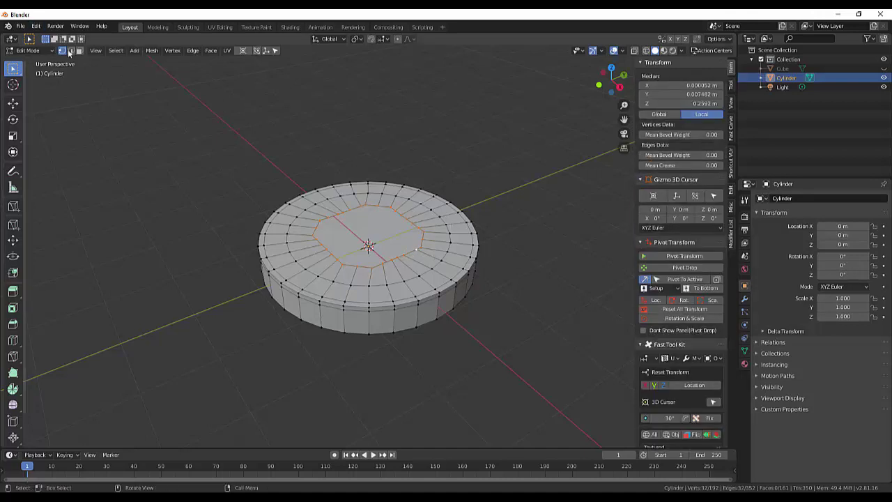
mouse_move(577, 202)
middle_down()
mouse_move(570, 236)
mouse_move(547, 261)
middle_up()
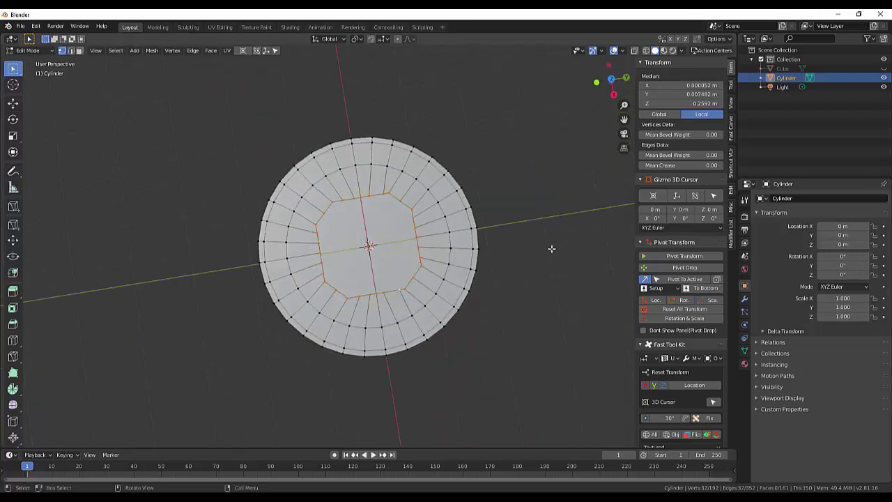
key(f)
key(i)
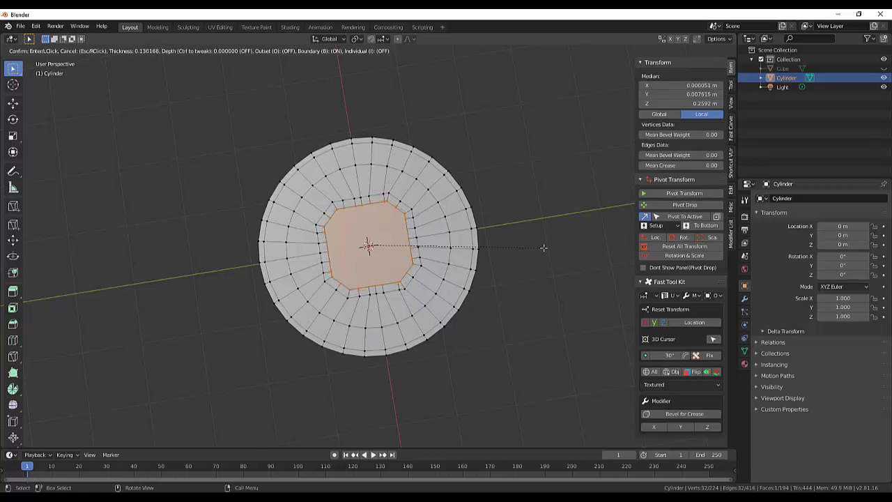
Confirm the octagonal face inset at 0.1072 m thickness
click(548, 248)
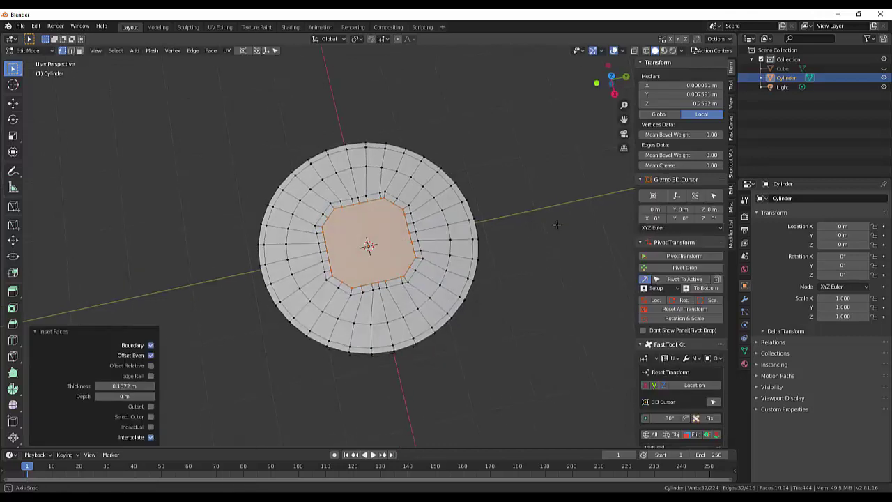
middle_drag(548, 249, 525, 177)
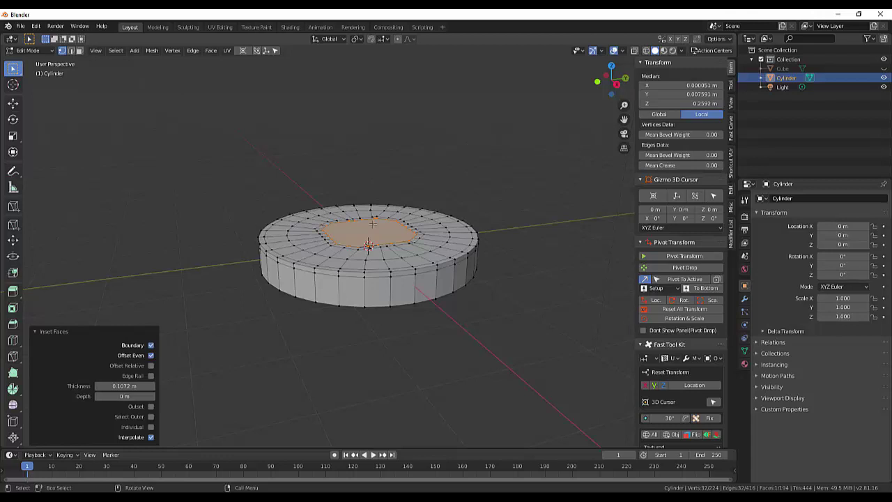
key(e)
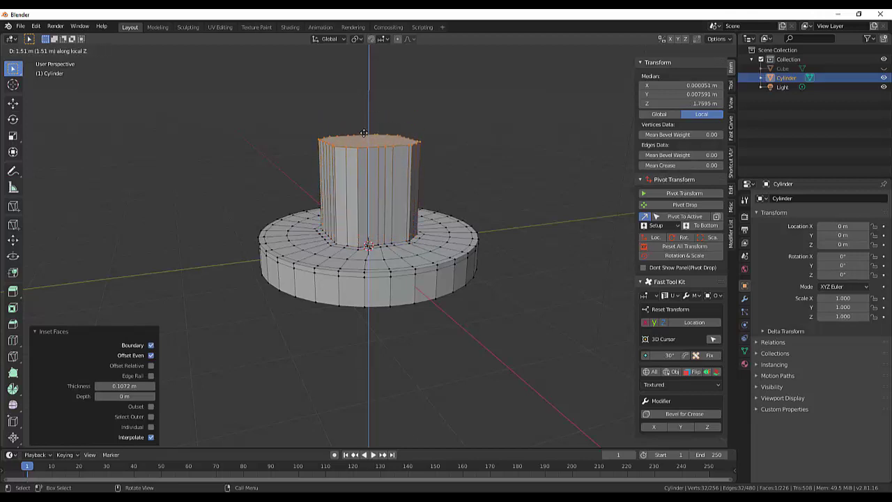
Confirm the octagonal column extrusion at 1.49 m upward
click(362, 134)
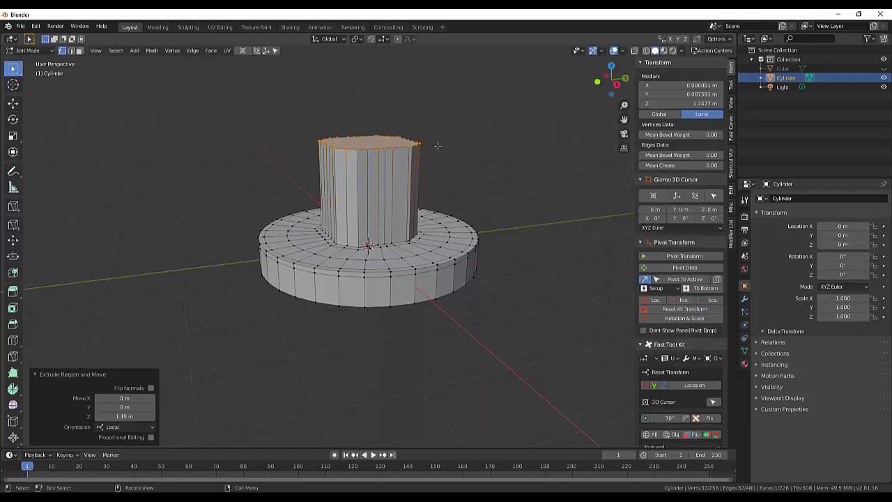
middle_drag(362, 134, 381, 219)
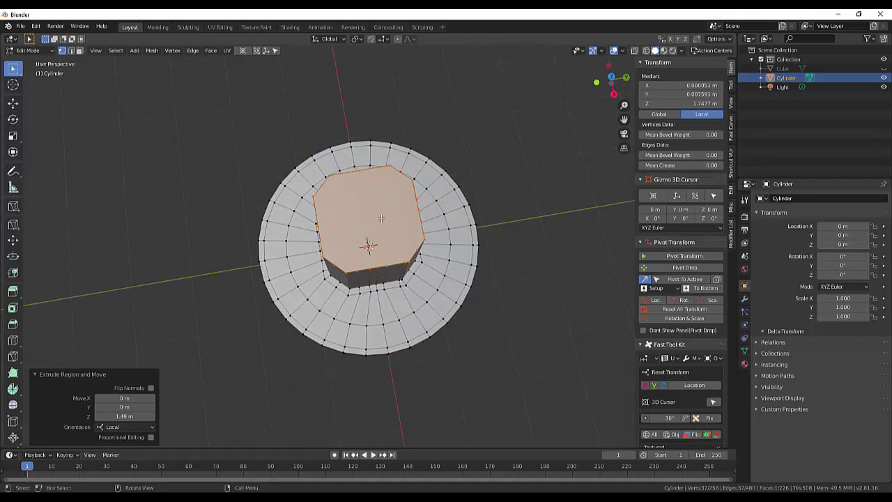
Cancel a trial inset, switch to Face select mode and select the column's top face
key(i)
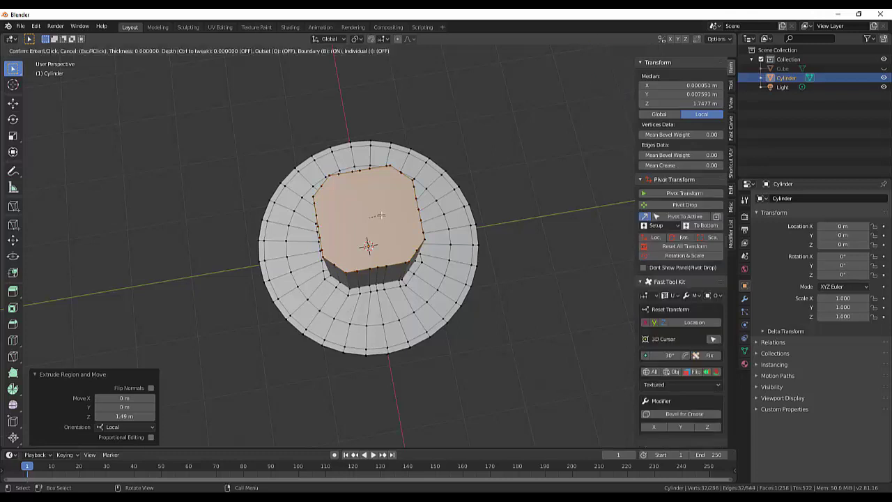
right_click(460, 255)
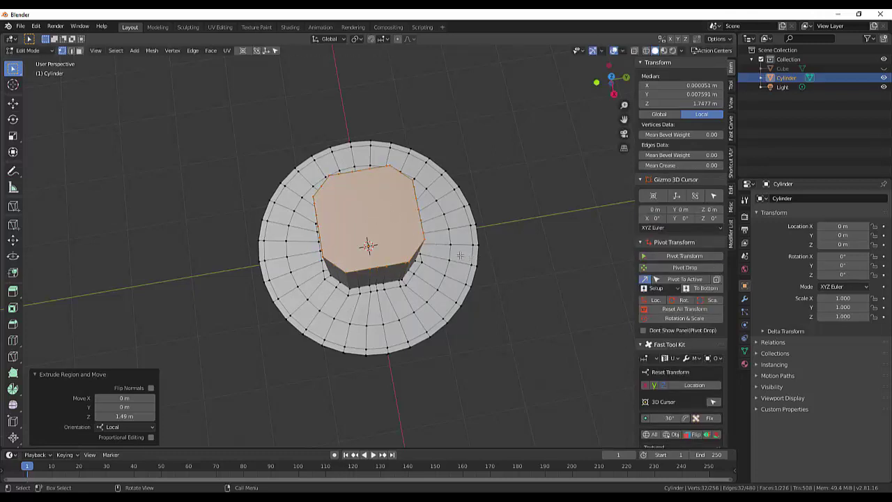
click(79, 51)
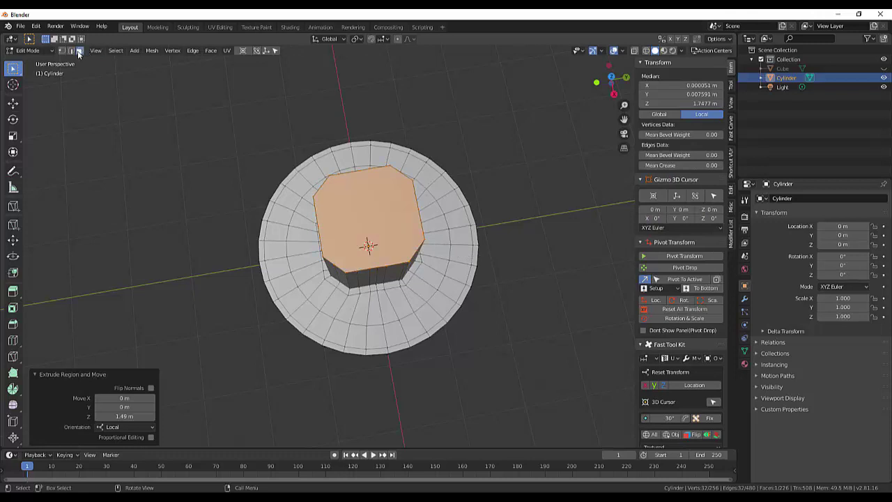
click(382, 218)
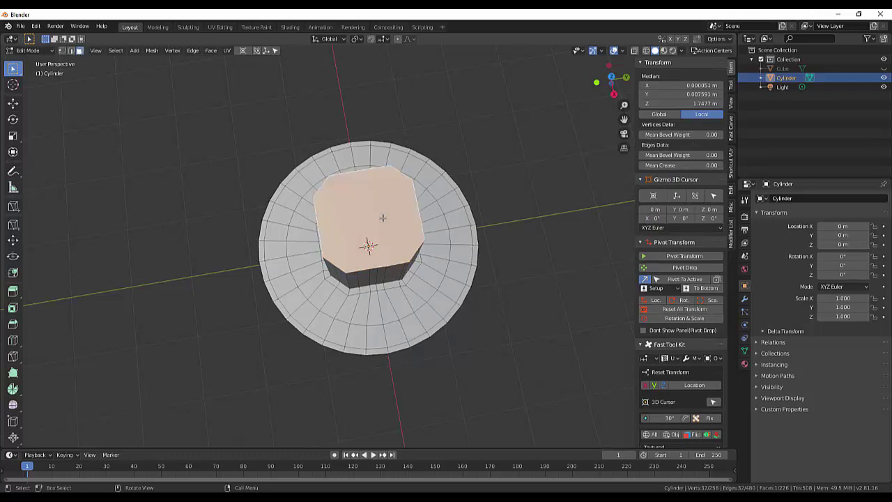
Abandon a second inset of the top face, then select the whole base and column
key(i)
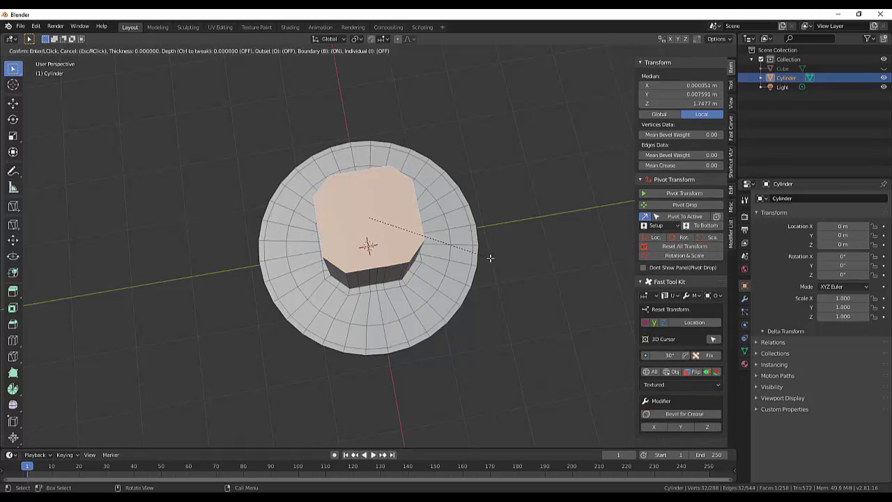
key(Escape)
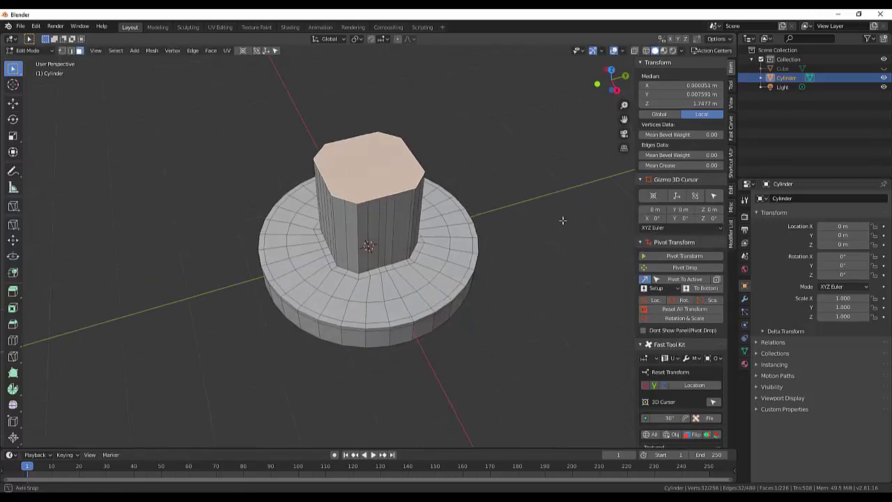
middle_drag(554, 251, 564, 214)
drag(206, 103, 541, 361)
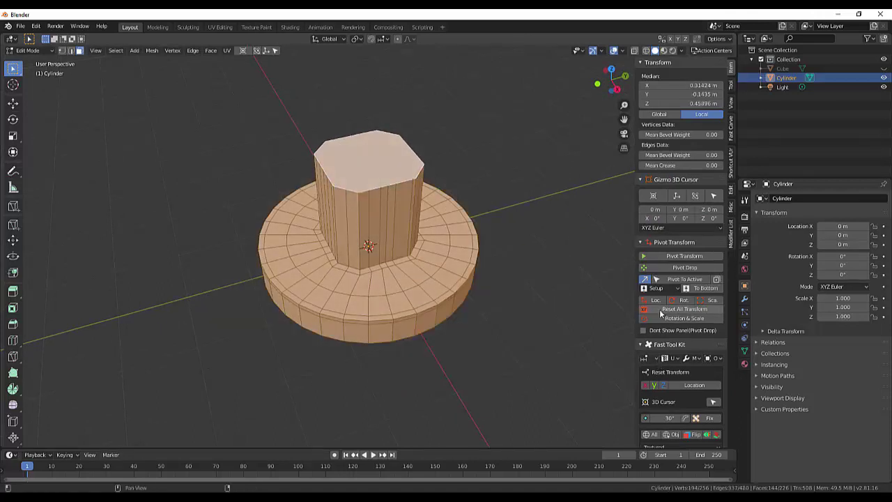
Merge vertices by distance (none removed), then select the column's top face and start an inset
key(m)
click(418, 393)
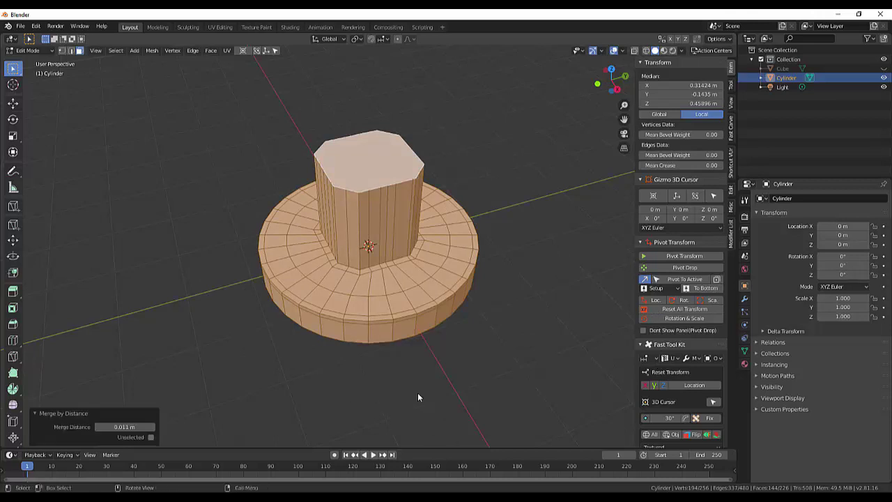
click(425, 409)
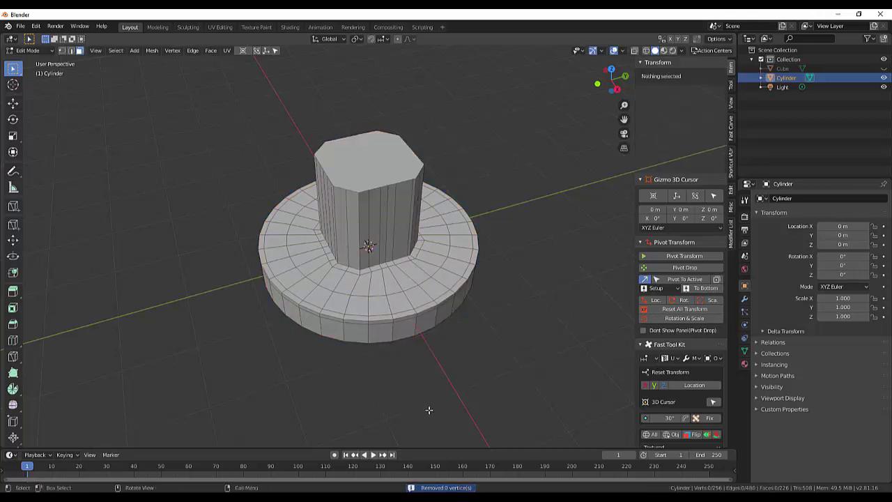
click(355, 178)
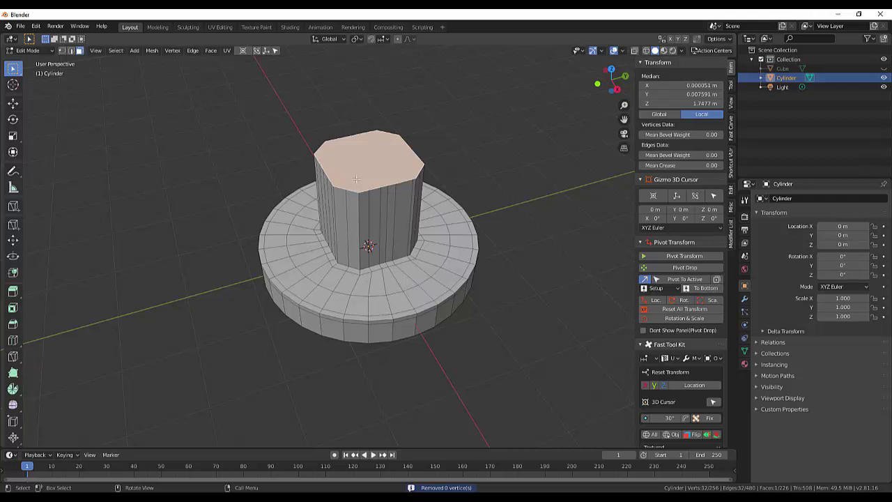
key(i)
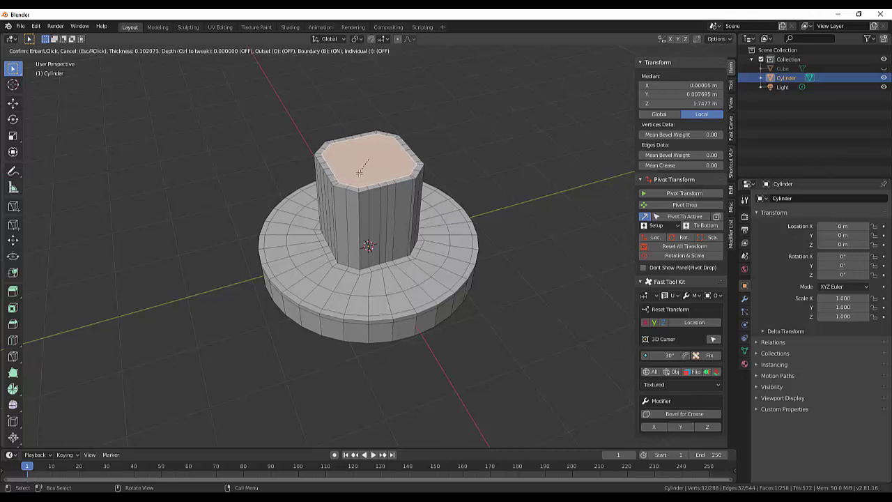
Inset the column's top face by 0.1021 m and raise that inner face 0.048 m along Z
click(359, 173)
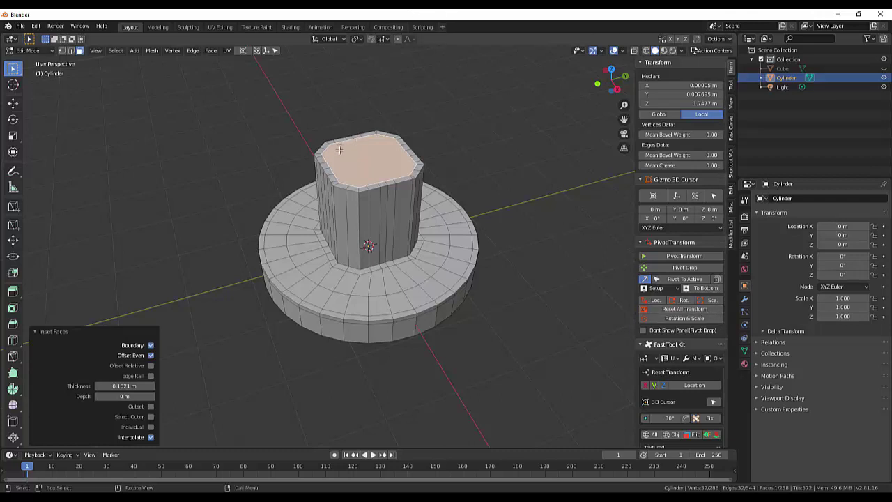
key(g)
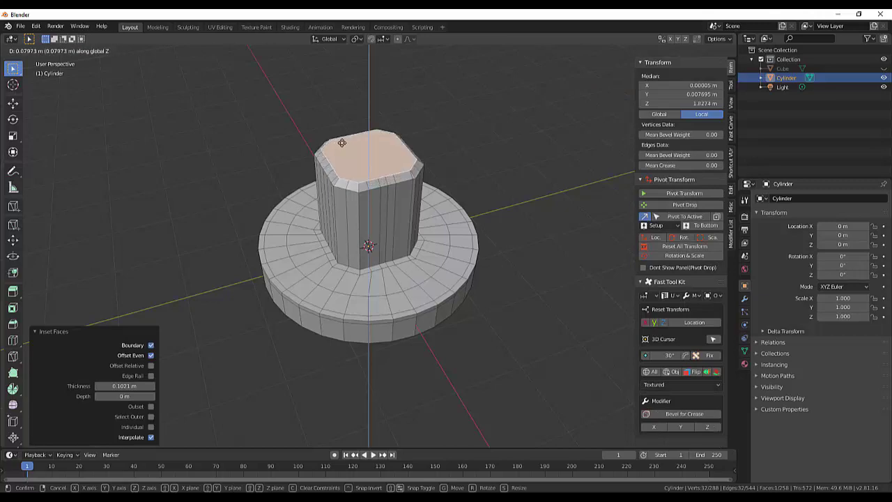
key(z)
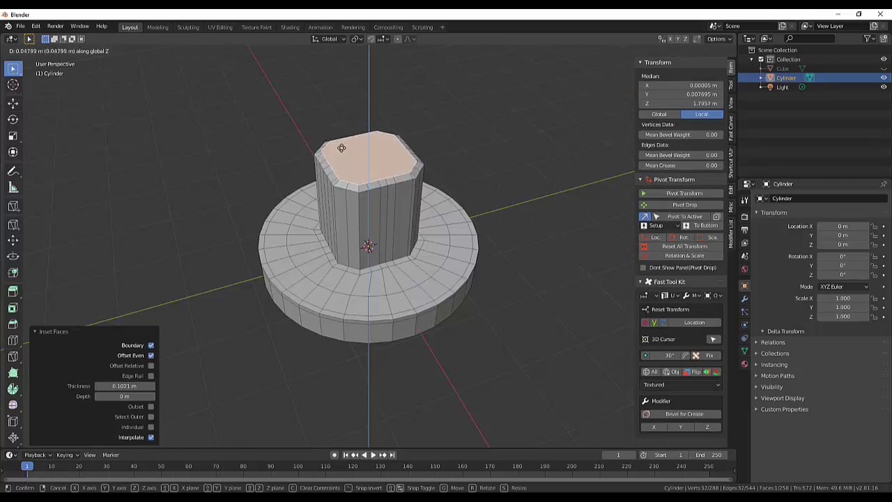
click(342, 147)
mouse_move(422, 149)
middle_down()
mouse_move(499, 161)
mouse_move(329, 252)
middle_up()
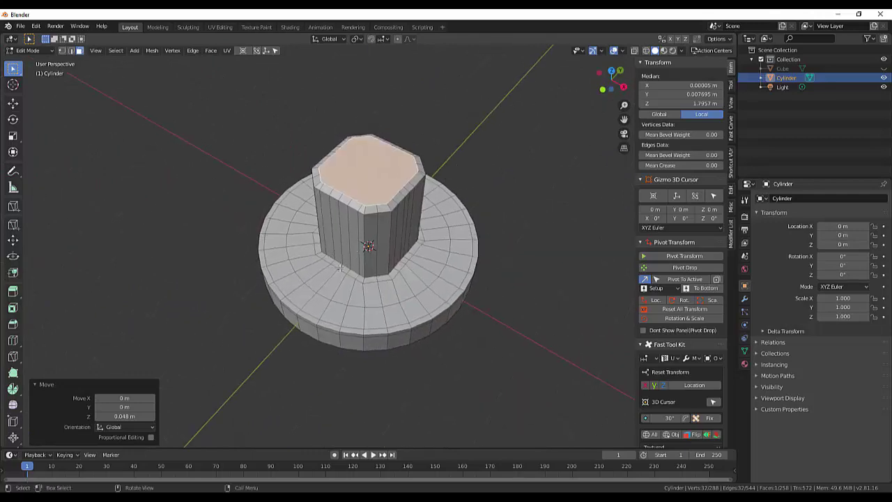
middle_drag(496, 261, 442, 219)
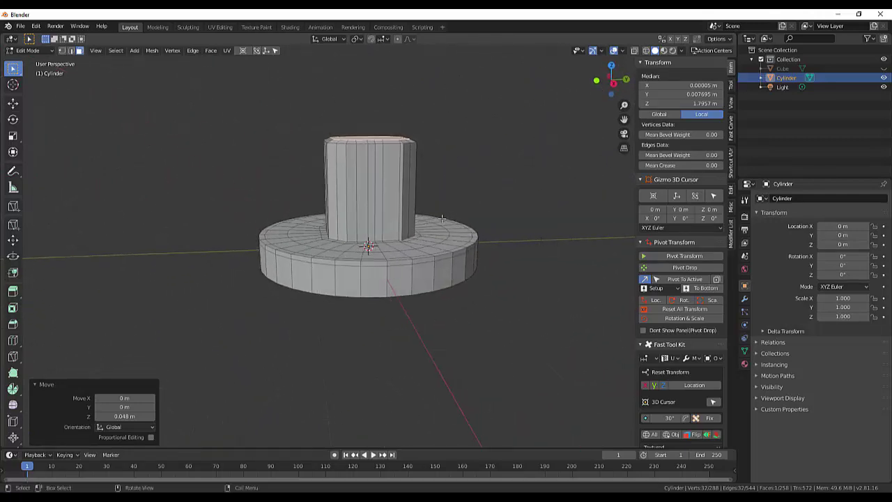
Clear the selection, switch to an orthographic front view and enable X-Ray
click(517, 227)
key(KP_5)
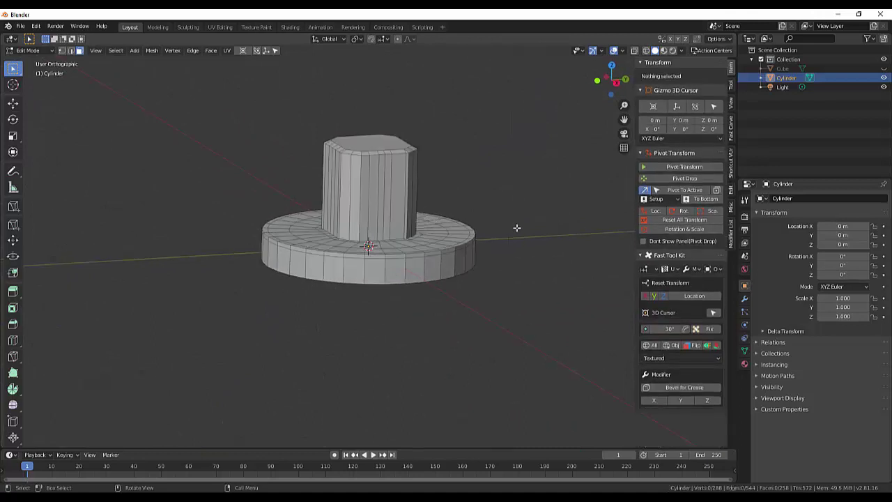
key(KP_1)
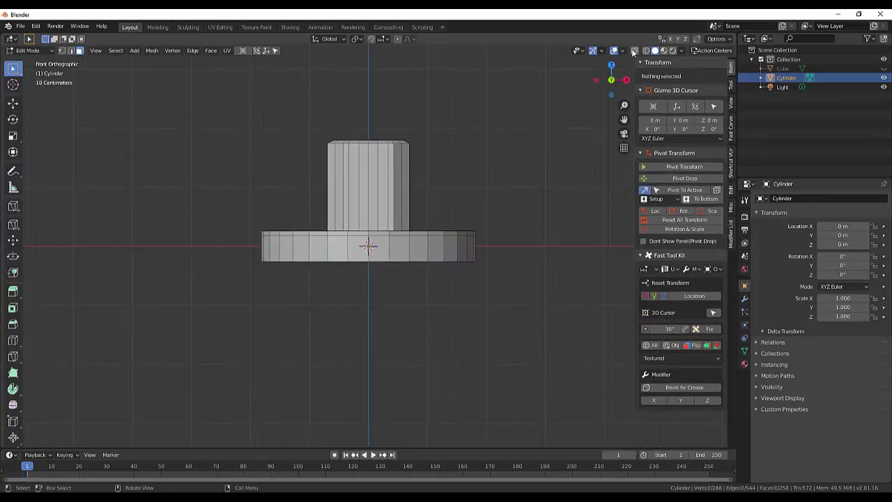
click(634, 52)
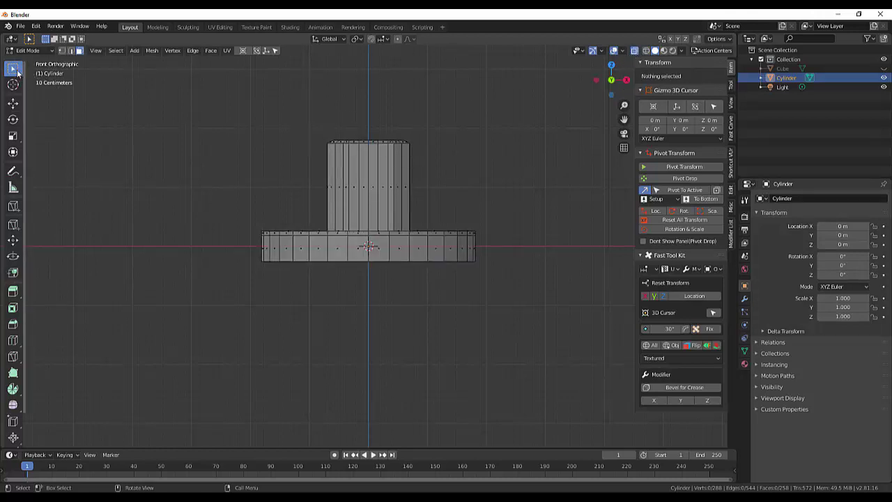
Box-select the column's upper vertices and raise them 0.189 m along Z
drag(13, 71, 41, 96)
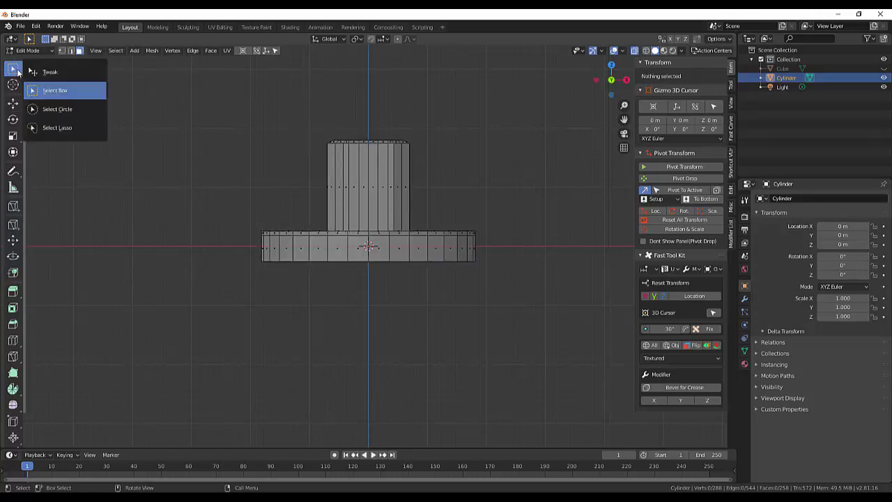
click(54, 91)
mouse_move(289, 103)
mouse_down()
mouse_move(435, 198)
mouse_move(511, 233)
mouse_up()
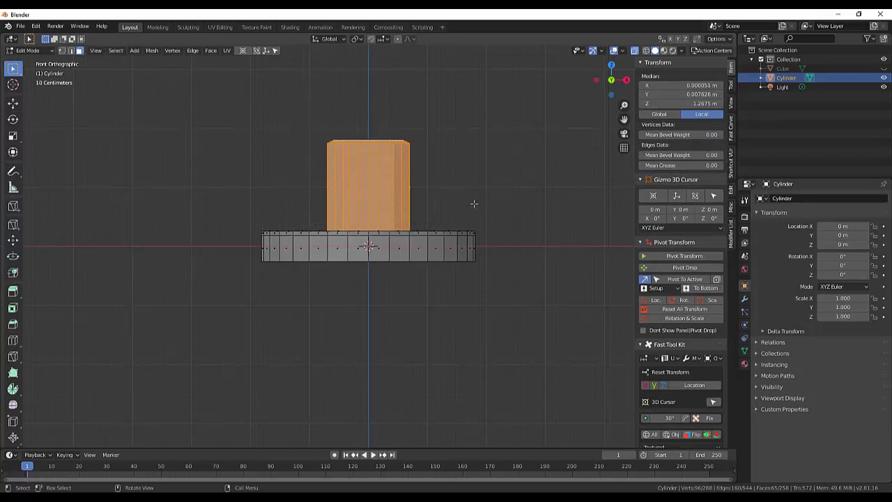
key(g)
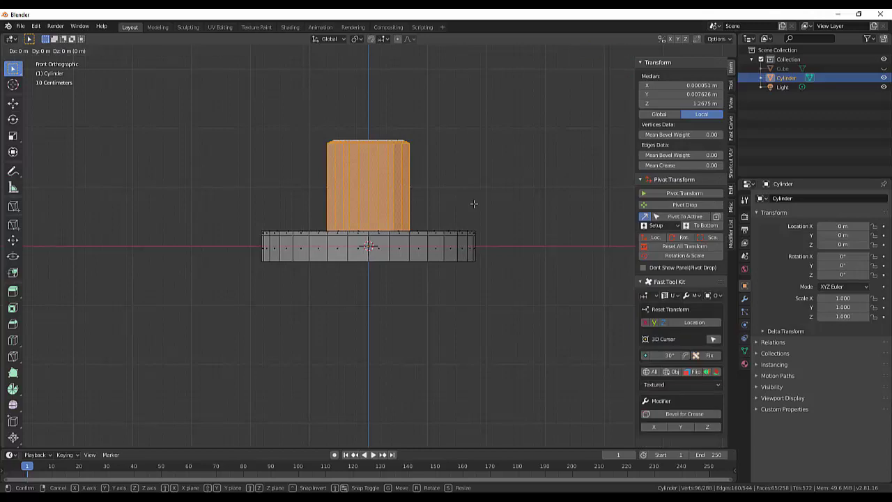
key(z)
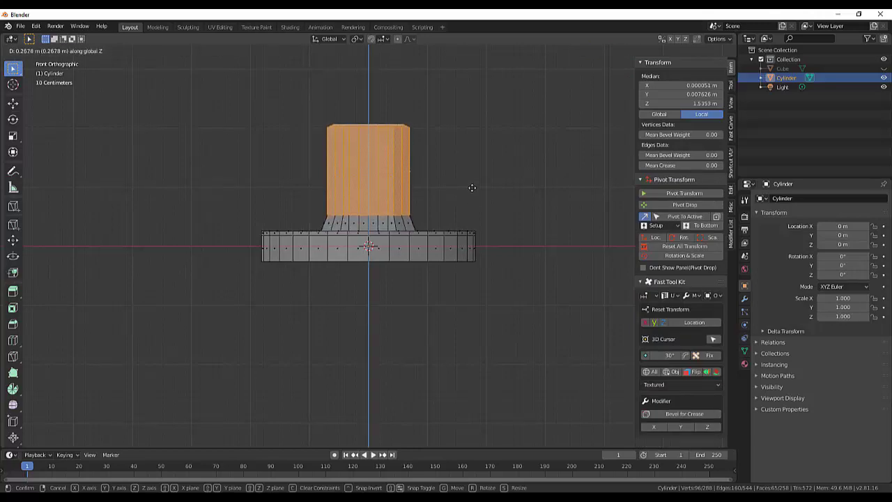
click(472, 193)
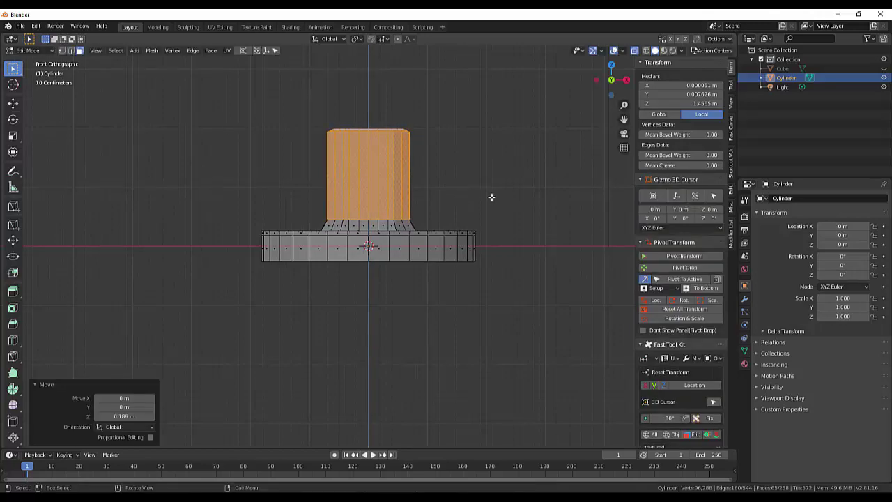
middle_drag(490, 195, 500, 213)
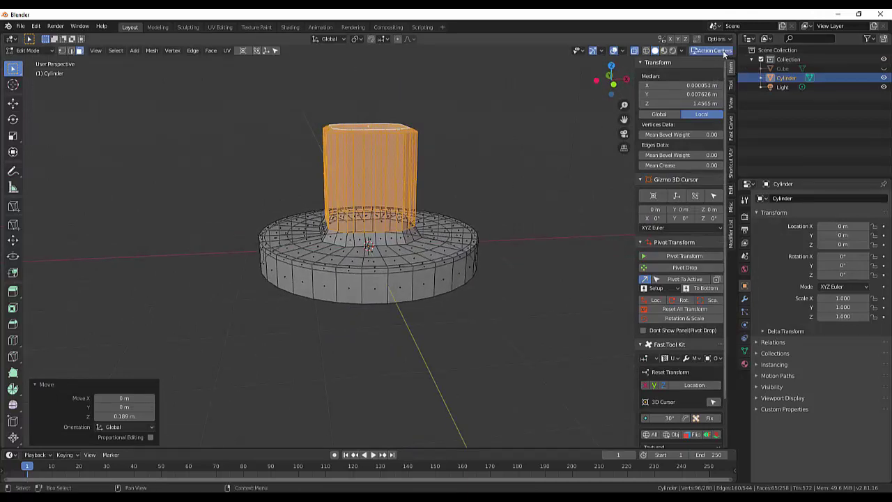
Turn off X-Ray and loop-cut a new edge loop near the bottom of the column
click(635, 51)
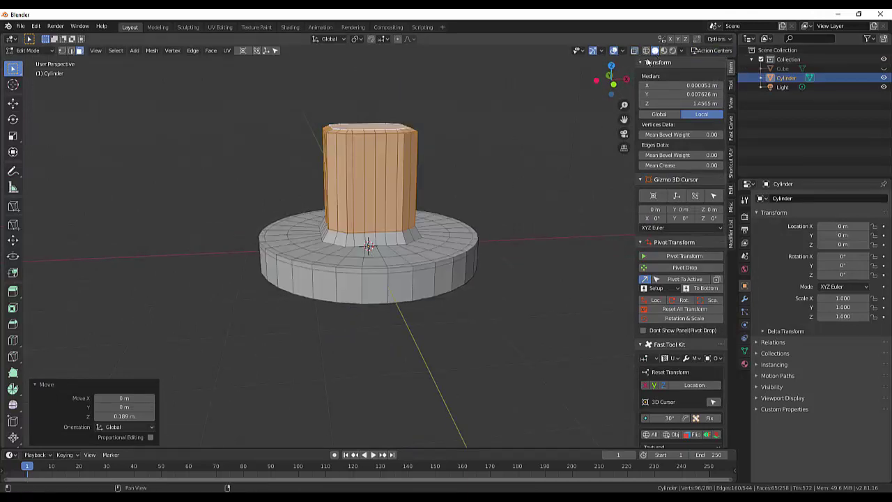
scroll(397, 253, up, 1)
scroll(397, 252, up, 2)
click(401, 240)
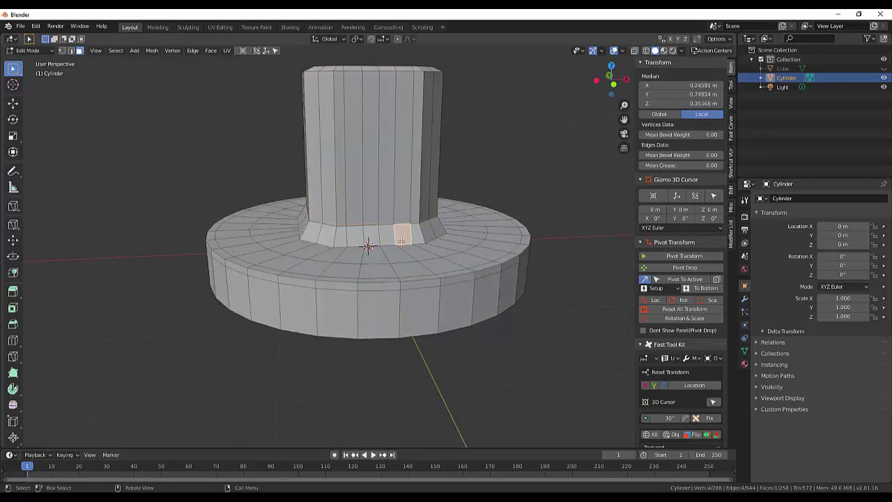
key(ctrl+r)
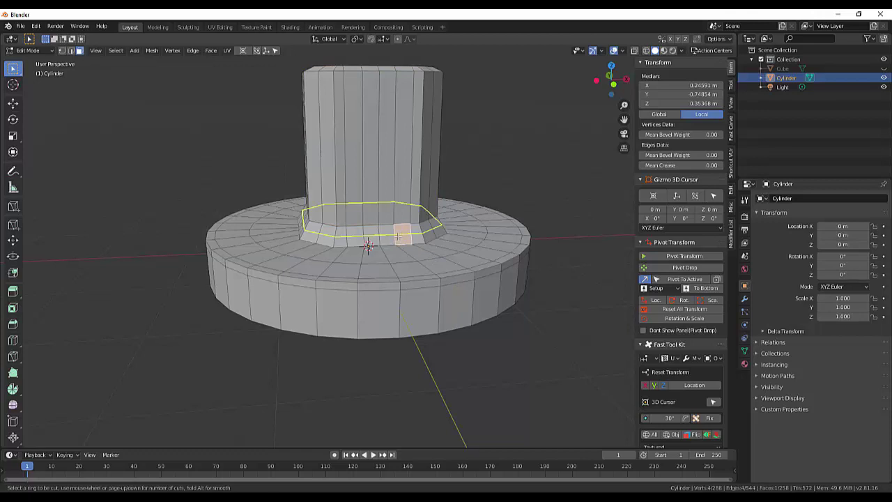
click(398, 237)
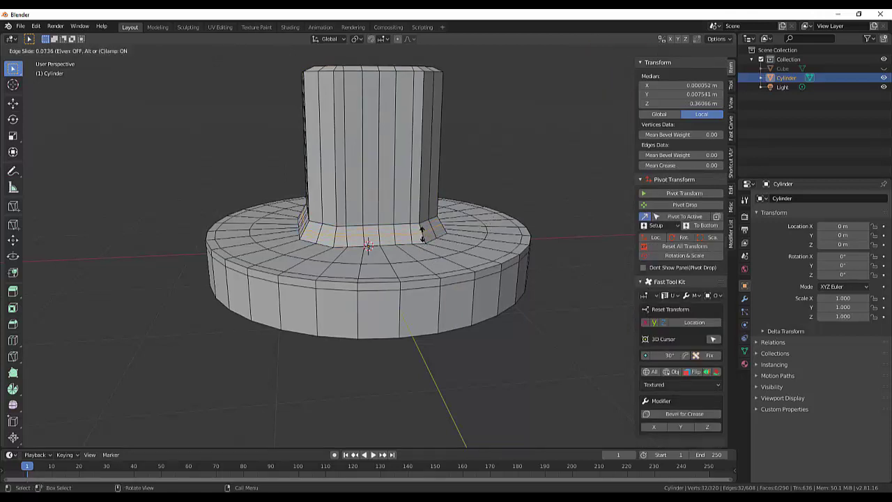
click(421, 234)
Bevel the new column-base loop 0.063 m with 2 segments
key(ctrl+b)
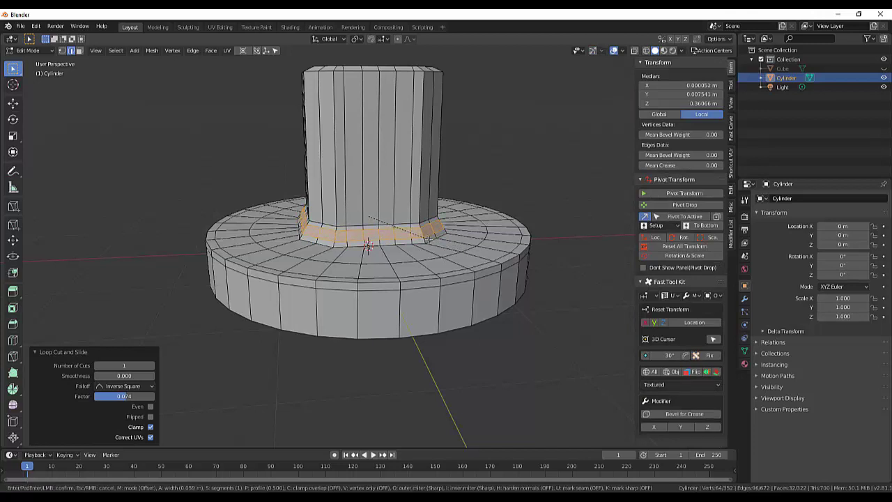
scroll(428, 240, up, 1)
click(428, 240)
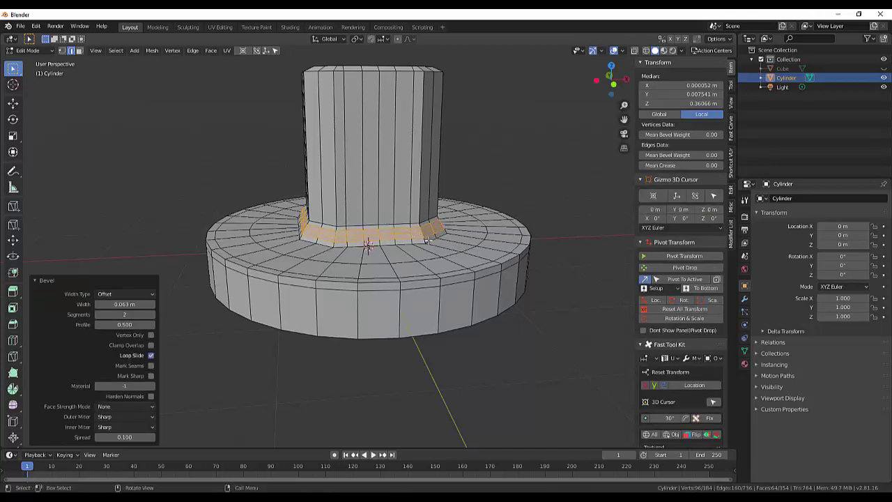
click(529, 255)
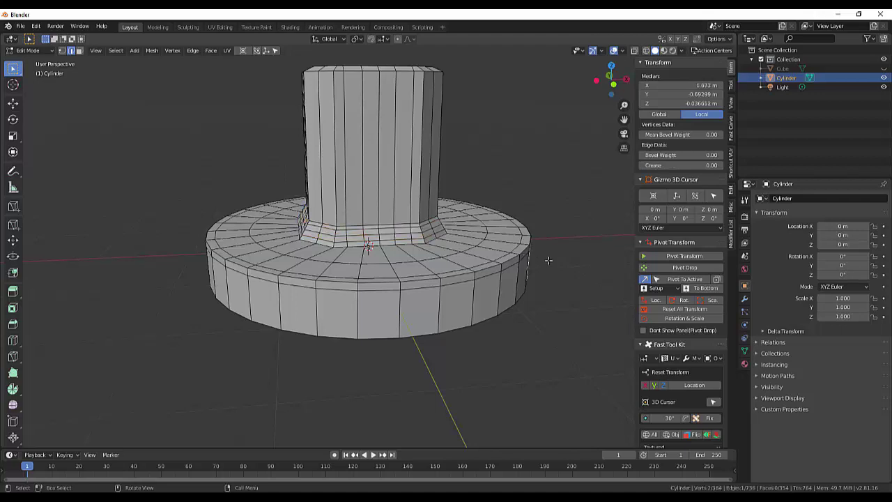
Undo the bevel at the column base, returning the mesh to 320 vertices
mouse_move(573, 215)
middle_down()
mouse_move(590, 214)
mouse_move(575, 224)
mouse_move(583, 253)
mouse_move(570, 181)
mouse_move(569, 231)
mouse_move(568, 216)
middle_up()
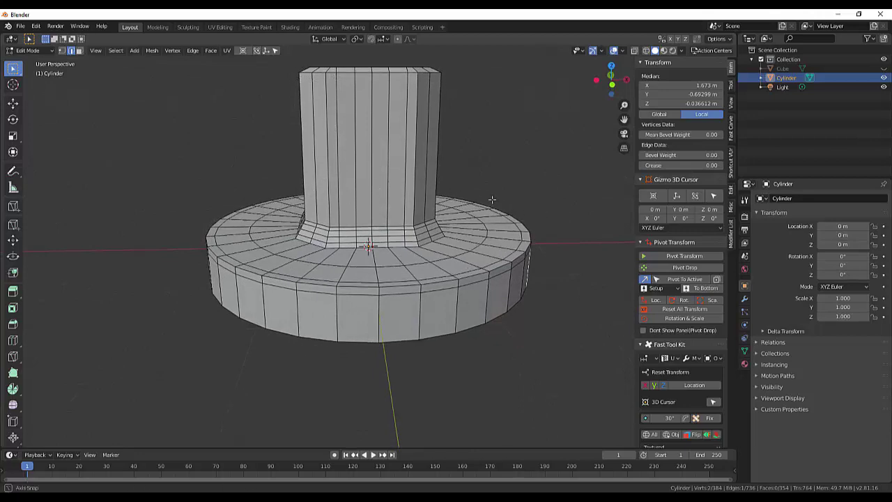
mouse_move(442, 200)
middle_down()
mouse_move(534, 226)
mouse_move(474, 199)
middle_up()
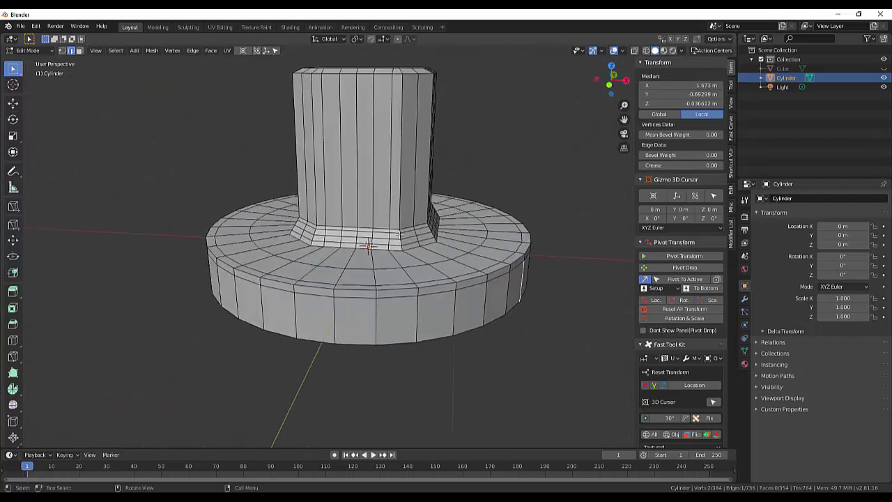
key(ctrl+z)
key(ctrl+z)
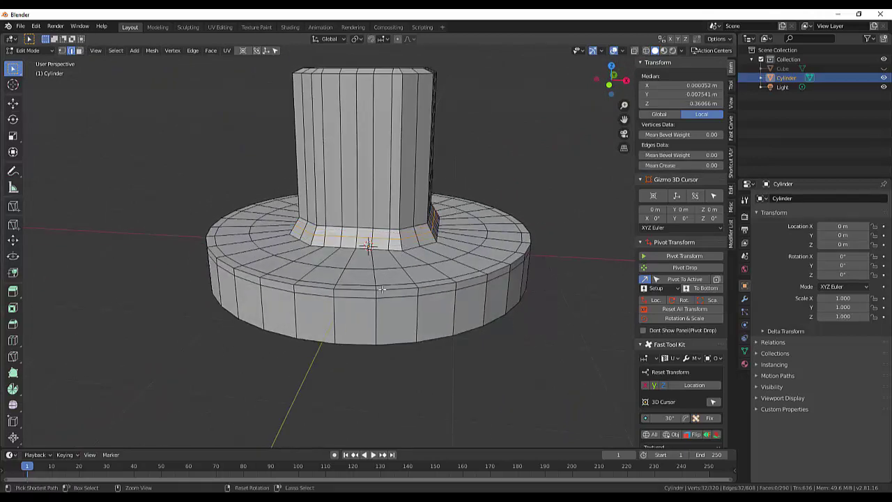
Select the column-base edge loop and scale it inward to 0.9653
click(540, 272)
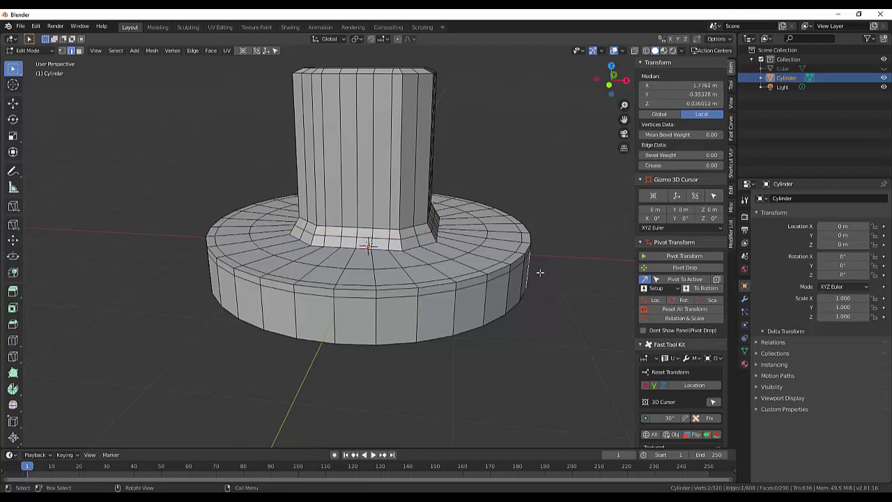
key(ctrl+z)
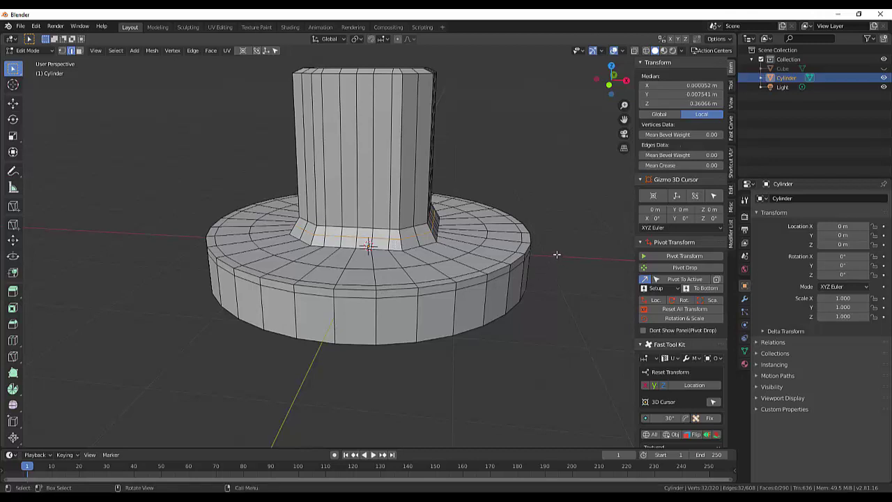
key(s)
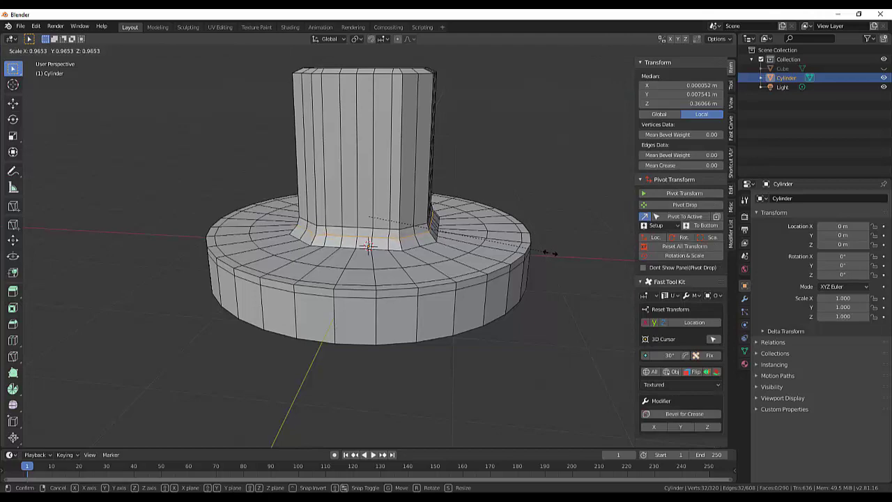
click(550, 254)
click(583, 234)
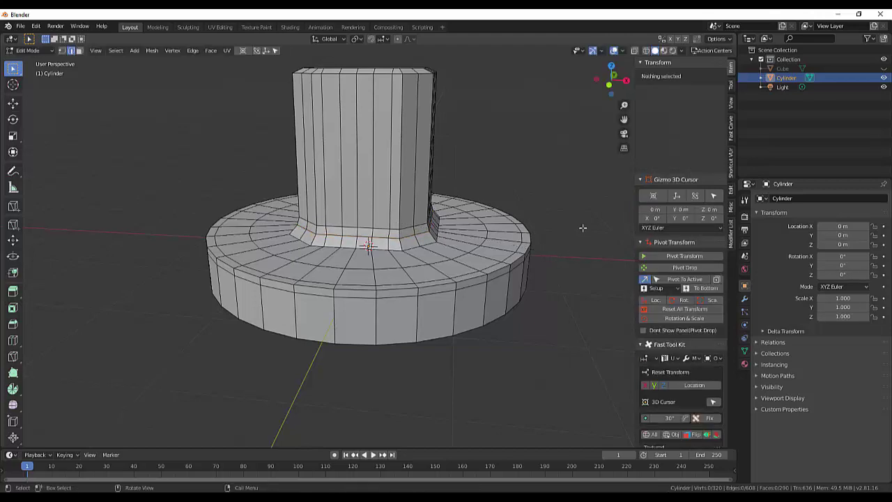
middle_drag(592, 205, 589, 179)
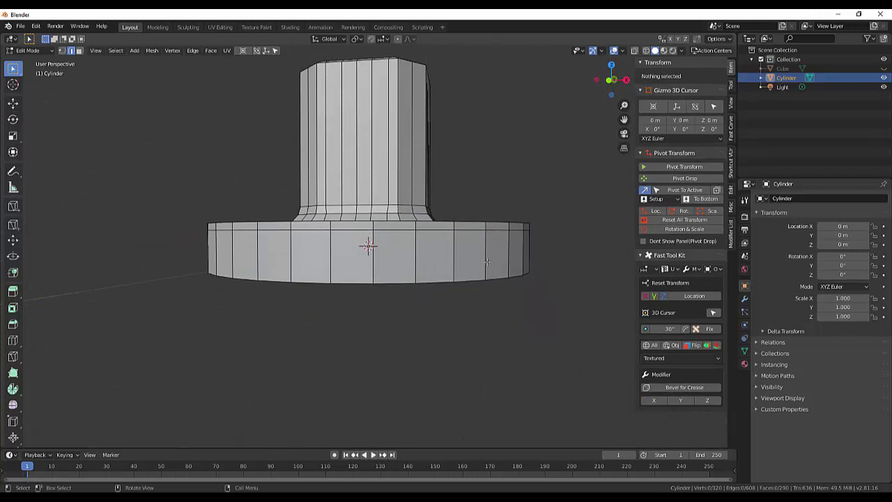
Select the base's bottom edge loop and move it up along Z to thin the disc
click(396, 283)
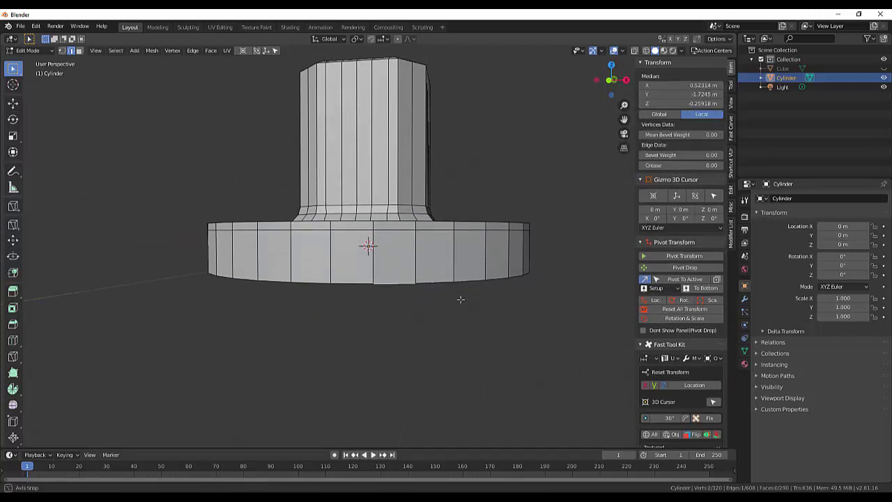
middle_drag(463, 298, 410, 313)
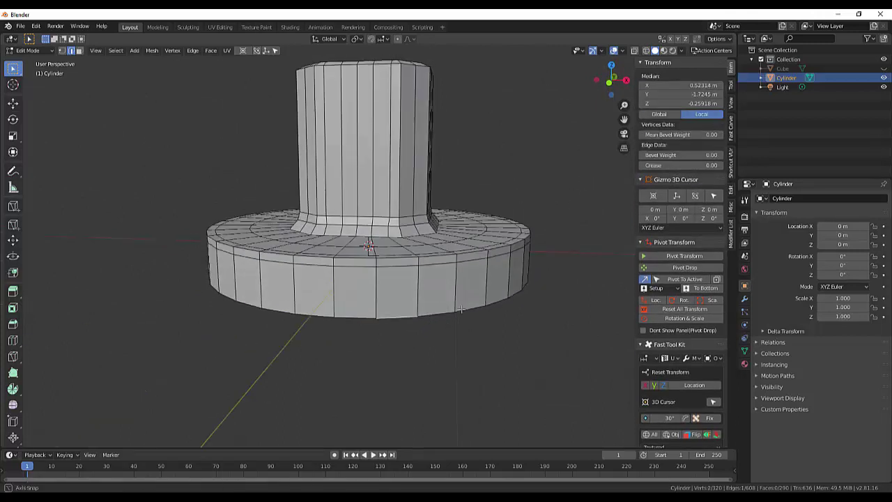
alt+click(401, 316)
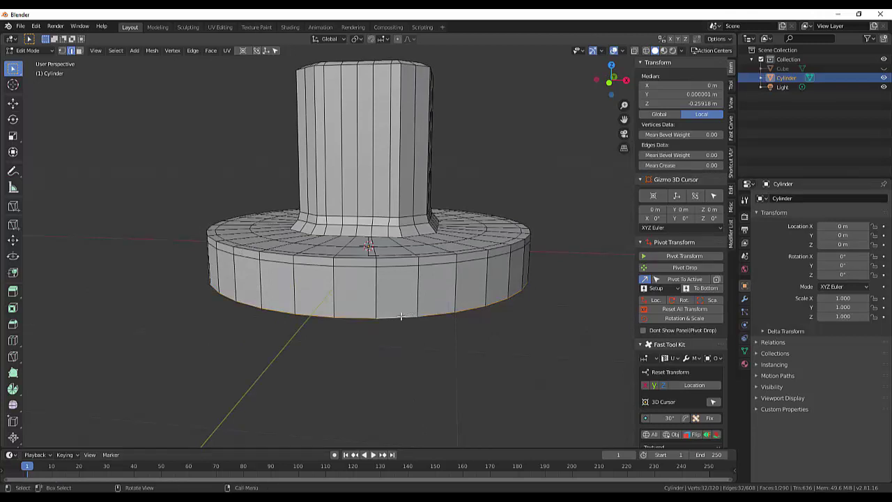
middle_drag(407, 315, 411, 301)
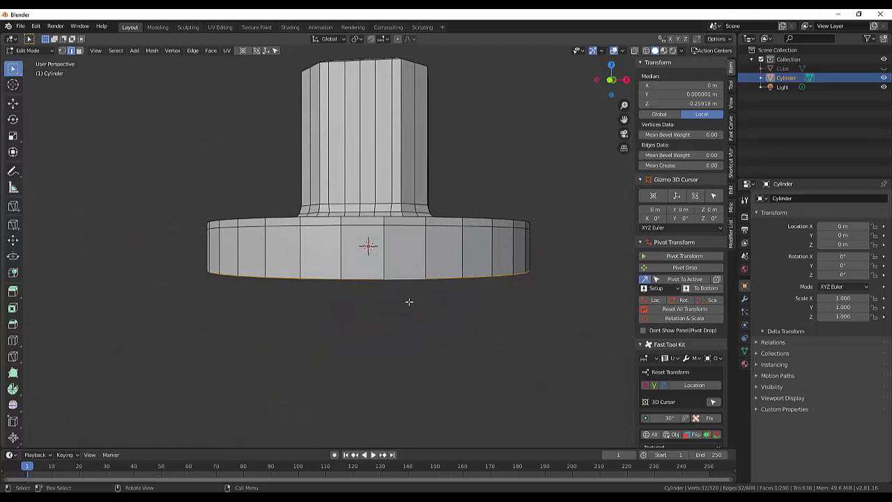
key(g)
key(z)
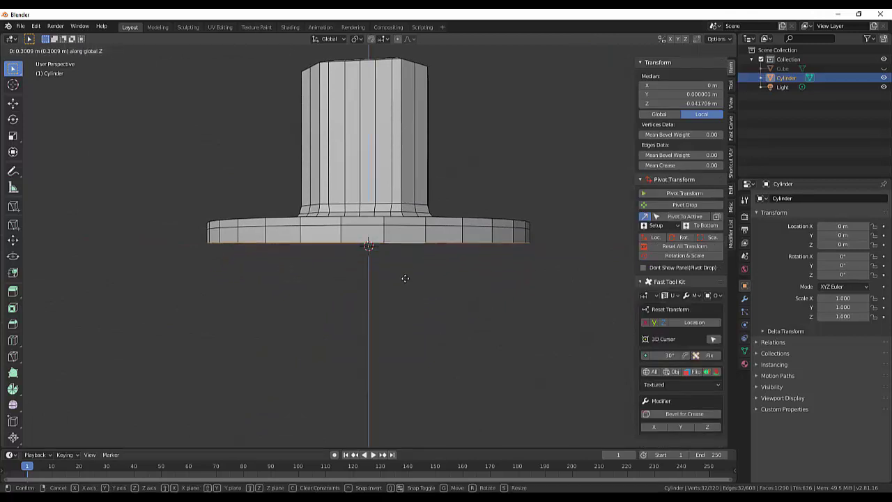
click(404, 279)
Bevel the disc's bottom rim loop 0.0868 m with 2 segments
mouse_move(439, 230)
middle_down()
mouse_move(431, 282)
mouse_move(434, 261)
middle_up()
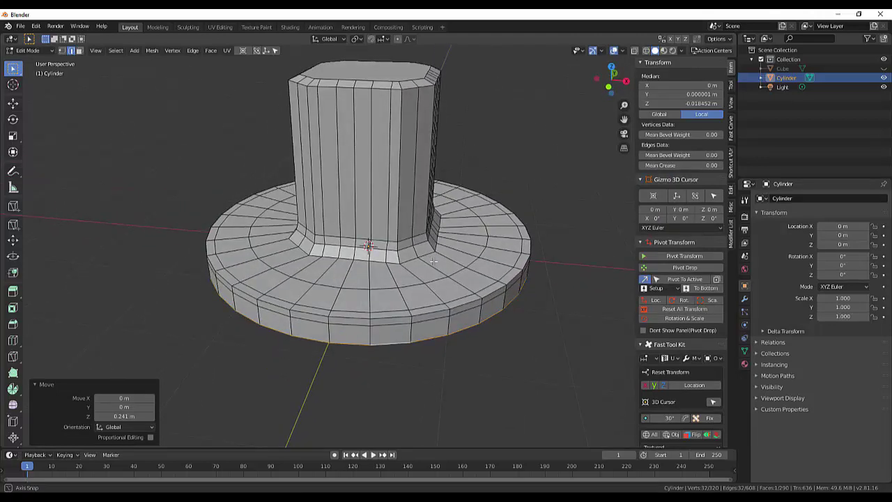
mouse_move(475, 348)
middle_down()
mouse_move(483, 335)
mouse_move(454, 392)
mouse_move(465, 379)
mouse_move(468, 270)
middle_up()
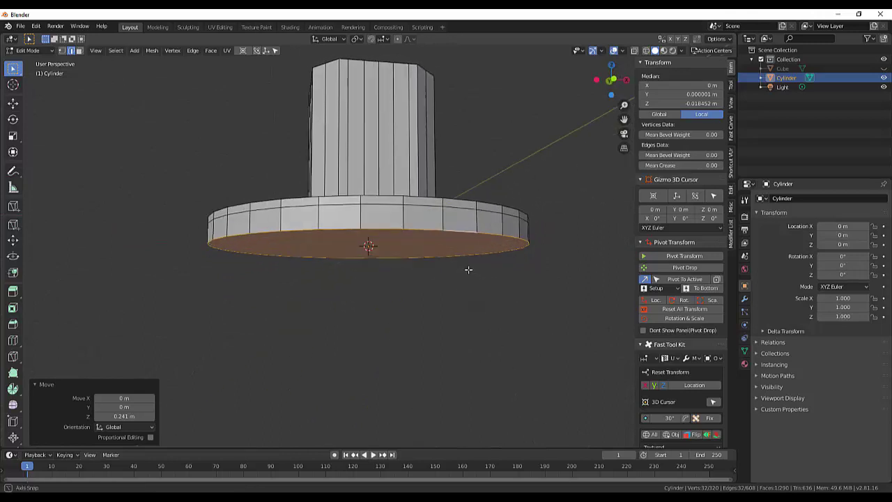
click(477, 288)
click(488, 235)
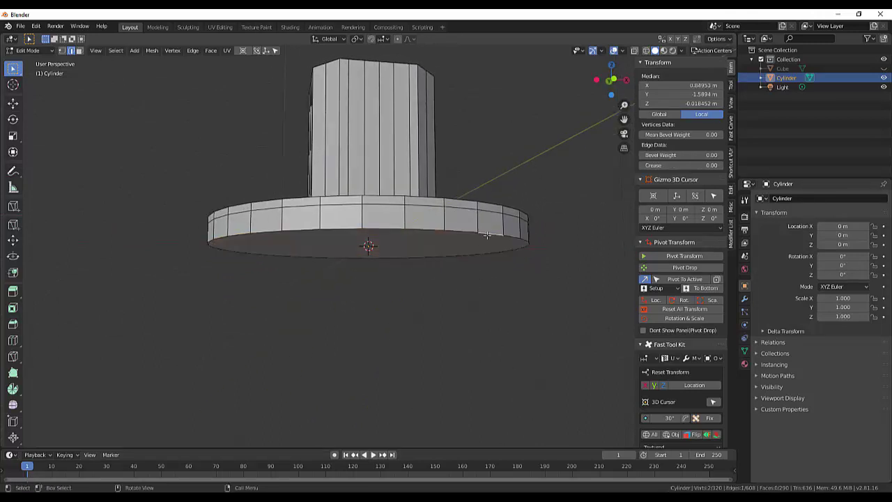
alt+click(487, 235)
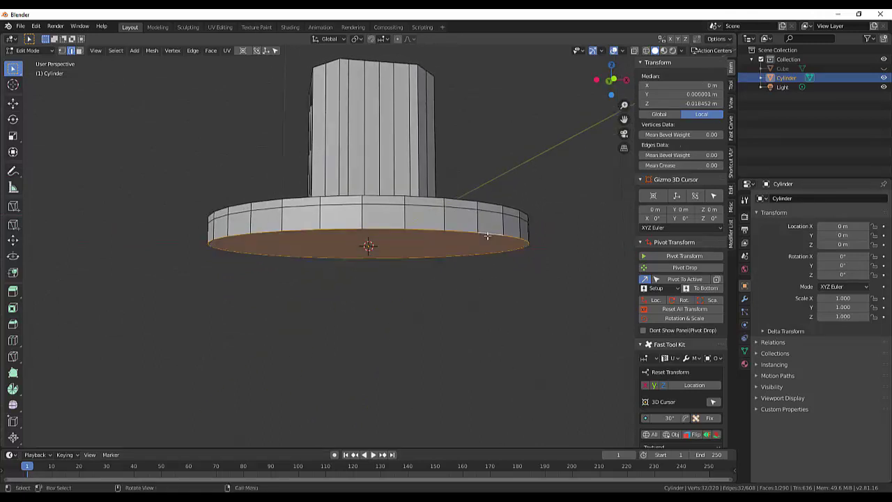
key(ctrl)
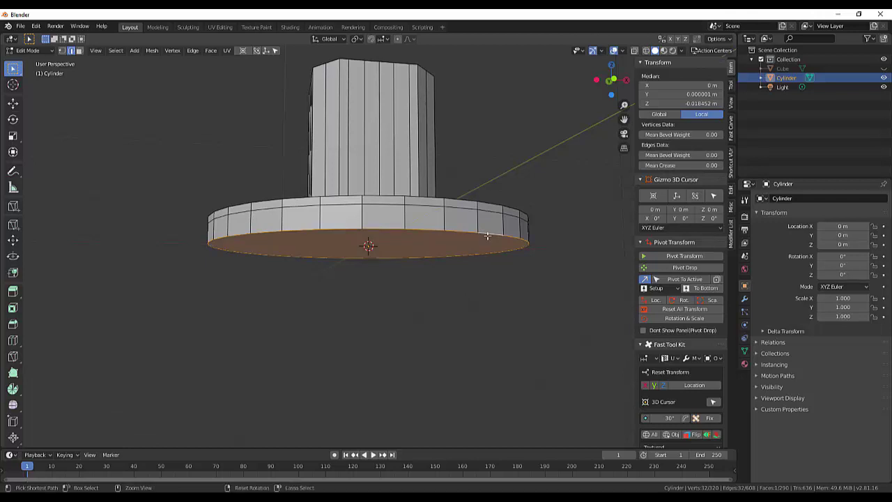
key(ctrl+b)
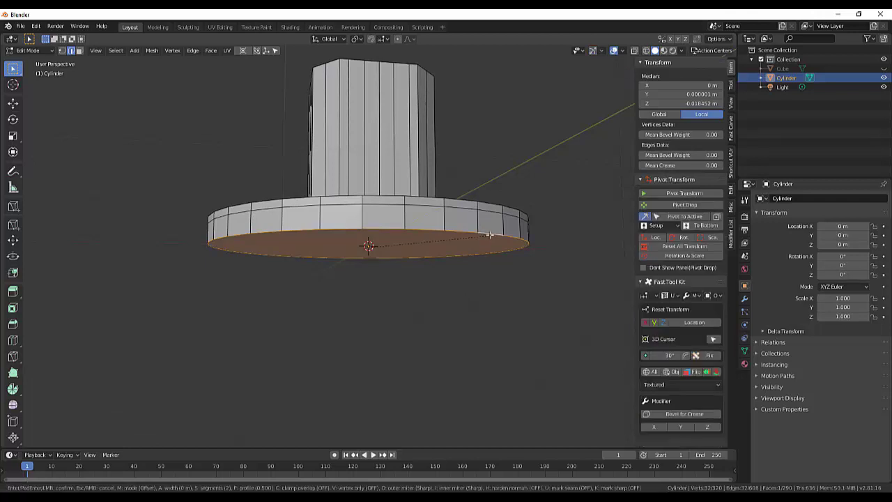
click(498, 230)
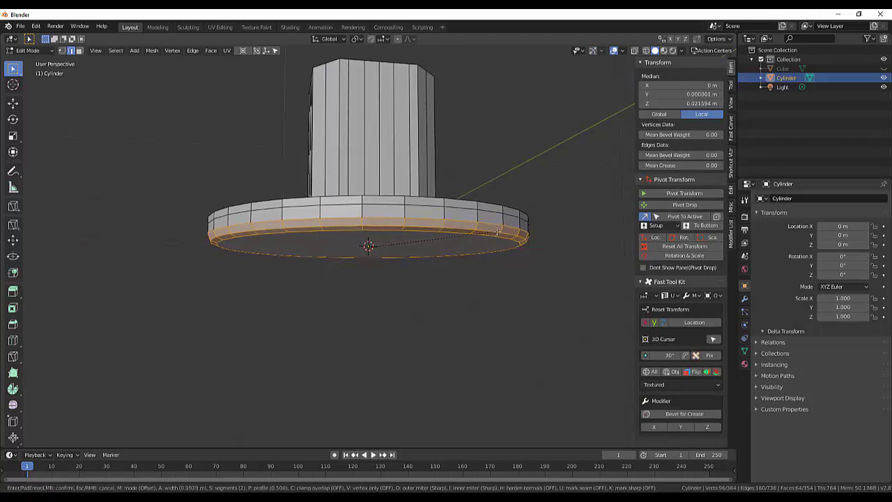
mouse_move(523, 189)
middle_down()
mouse_move(523, 222)
mouse_move(537, 226)
middle_up()
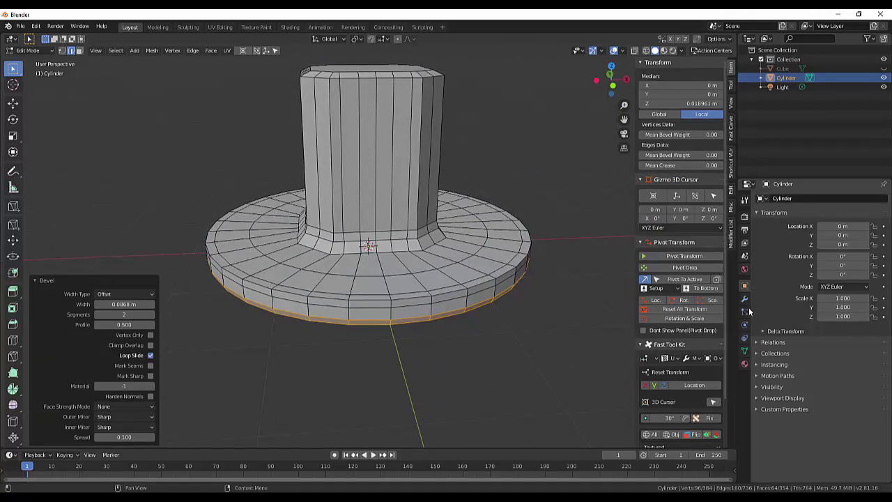
Add a Catmull-Clark Subdivision Surface modifier (viewport 1, render 2) and clear the selection
click(745, 299)
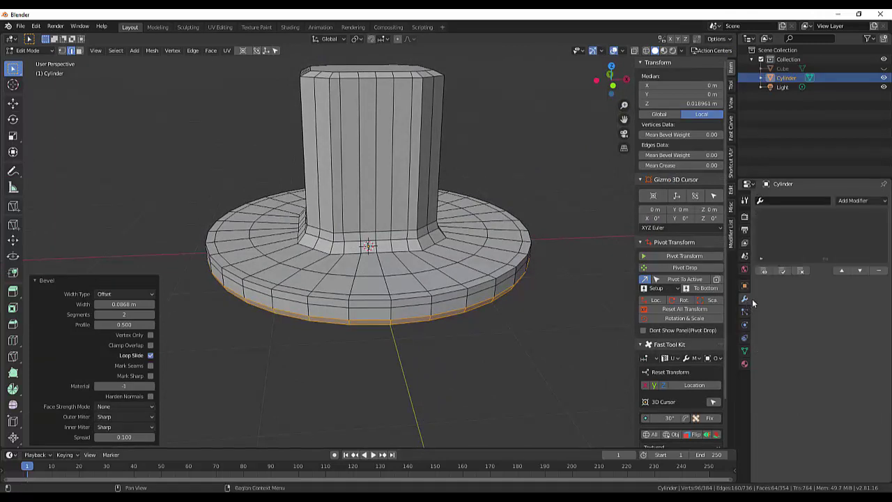
click(856, 200)
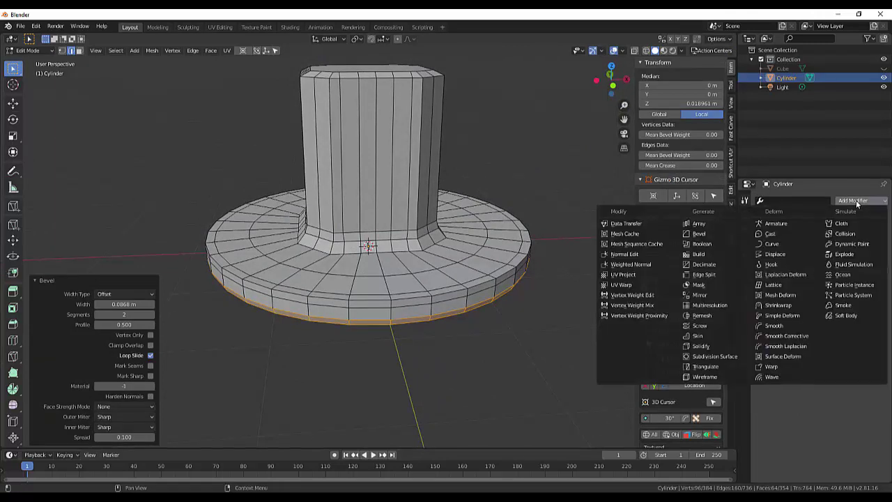
click(704, 357)
mouse_move(559, 244)
middle_down()
mouse_move(583, 291)
mouse_move(574, 240)
mouse_move(560, 261)
mouse_move(562, 242)
middle_up()
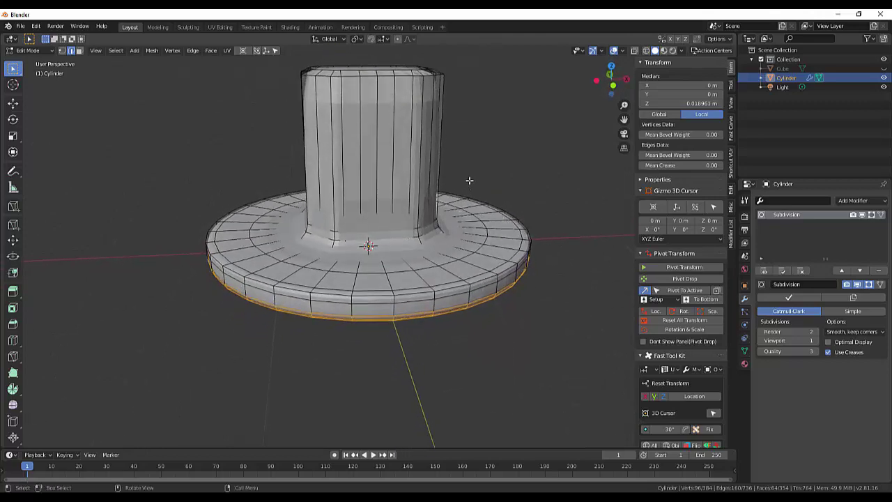
click(550, 152)
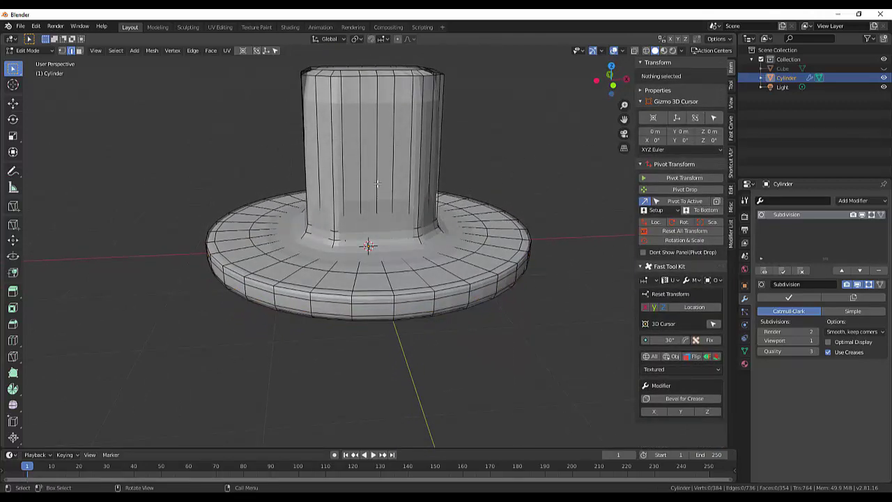
Loop-cut two supporting loops on the column, sliding one near its top and one near its base
key(ctrl)
key(ctrl+r)
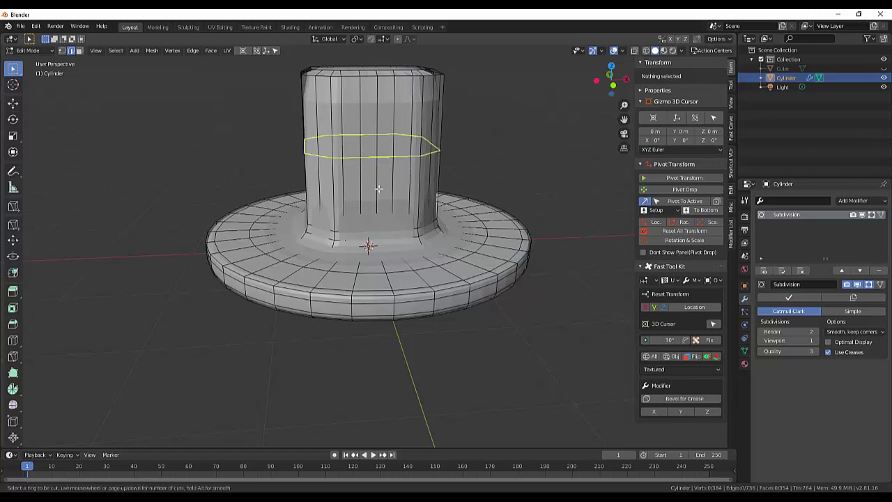
click(376, 188)
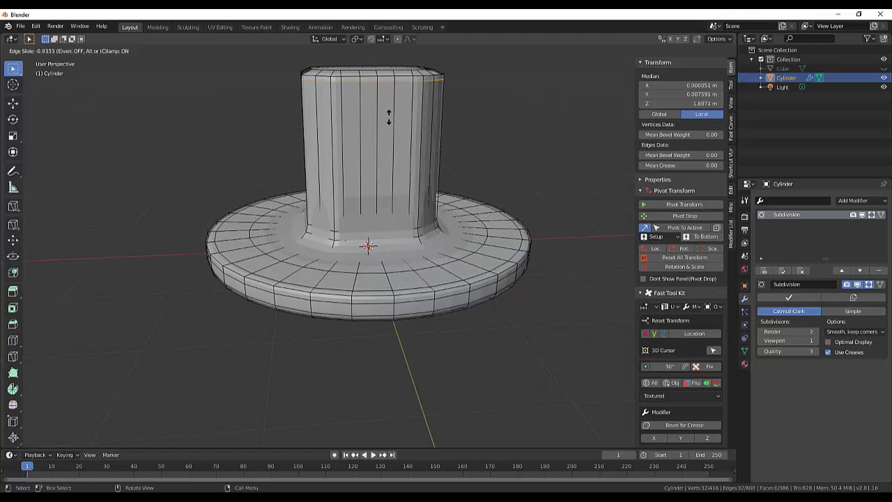
click(389, 117)
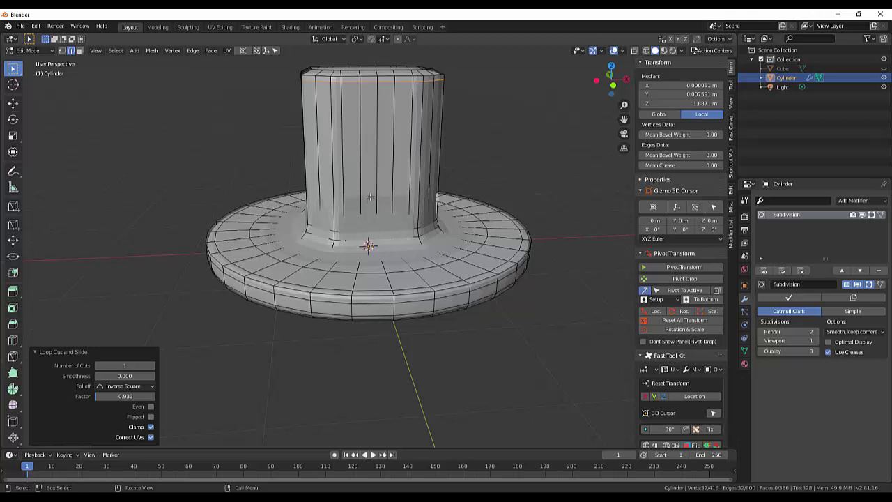
key(ctrl+r)
click(372, 209)
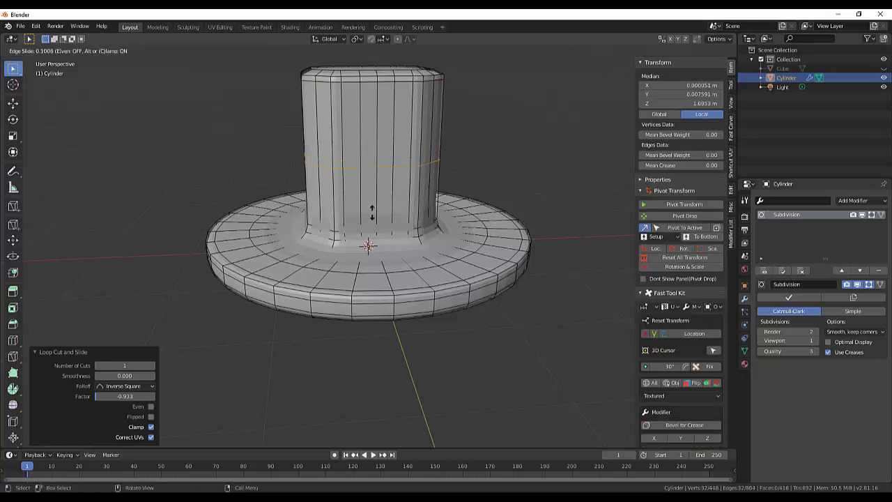
click(379, 269)
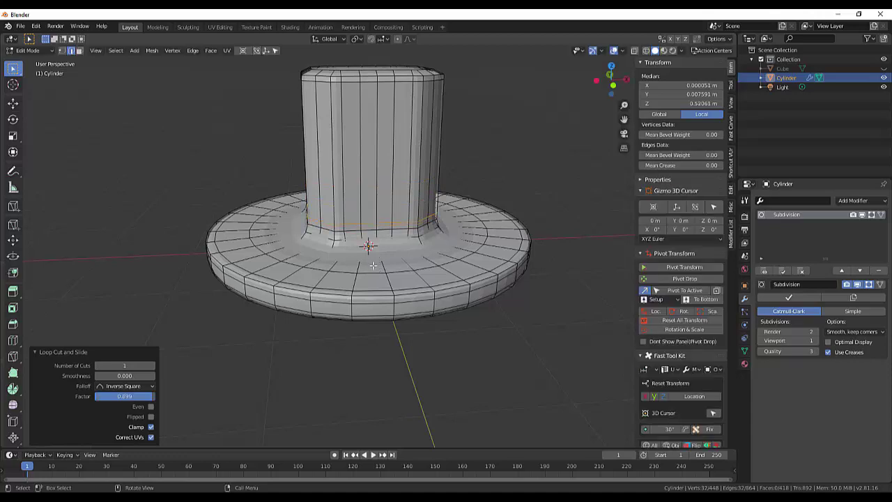
middle_drag(416, 232, 422, 302)
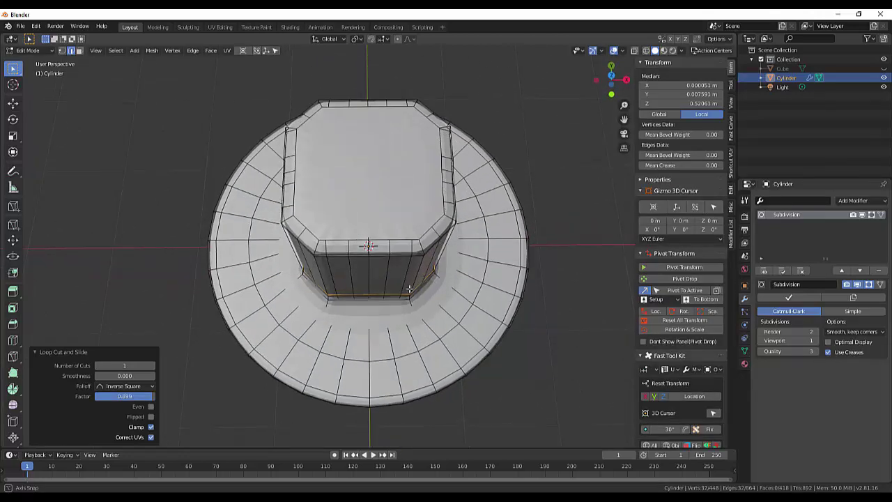
Loop-cut a ring on the base's top, slide it toward the column to factor -0.483, then deselect
click(415, 338)
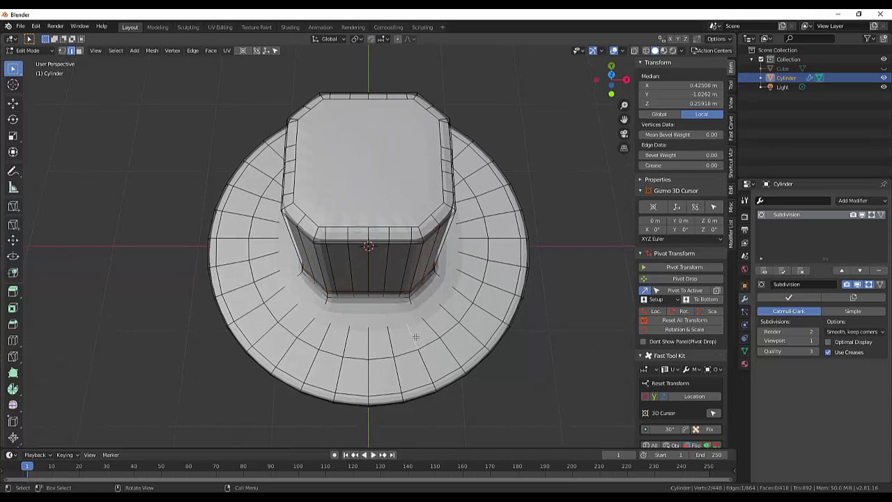
key(ctrl+r)
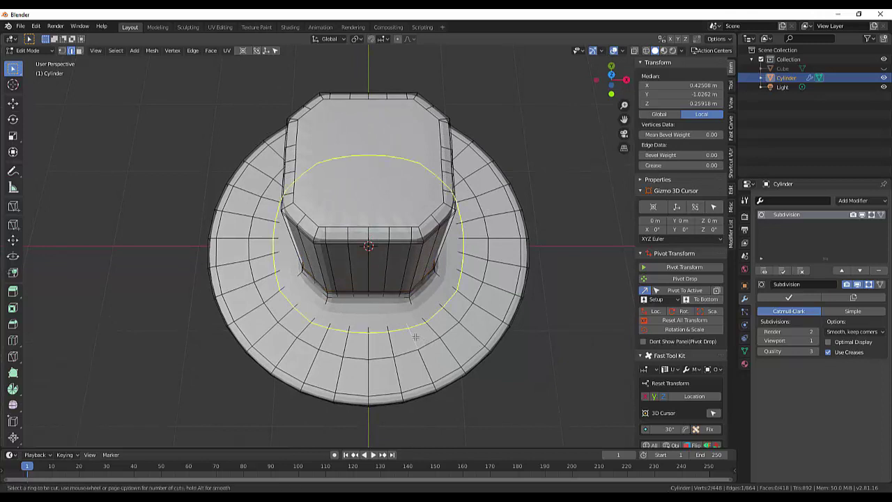
click(414, 336)
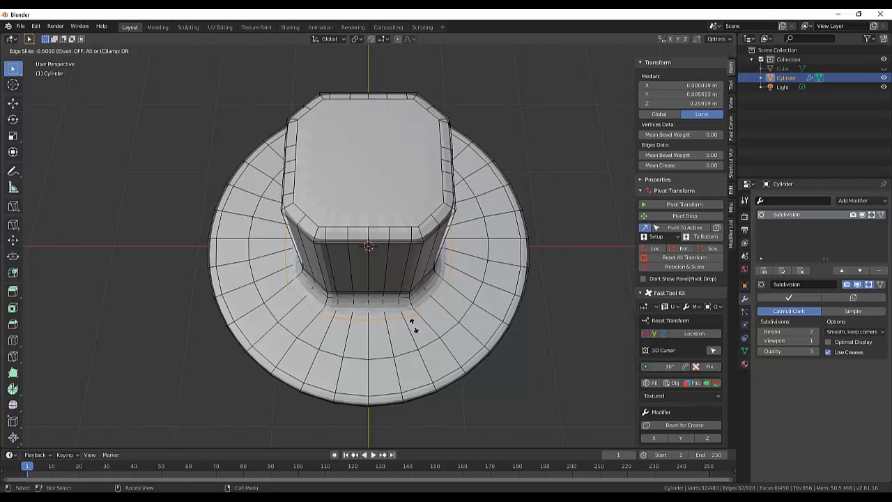
click(415, 324)
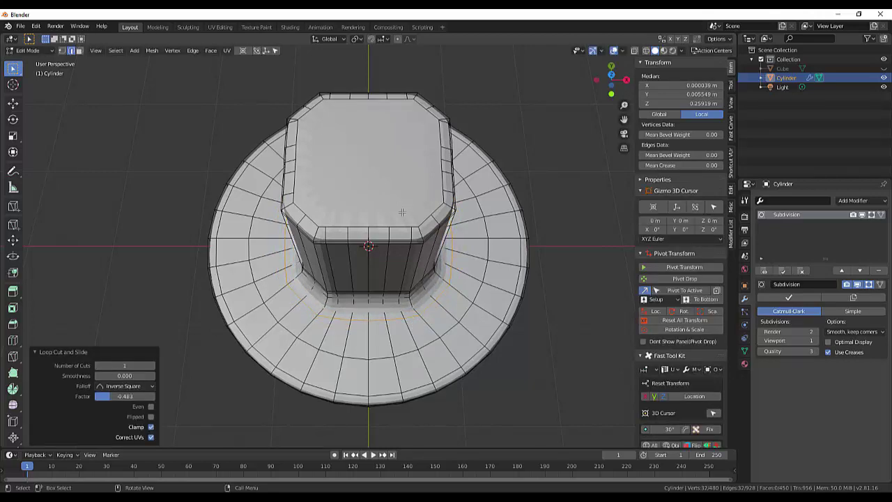
scroll(325, 216, up, 1)
scroll(359, 199, up, 1)
scroll(330, 203, down, 1)
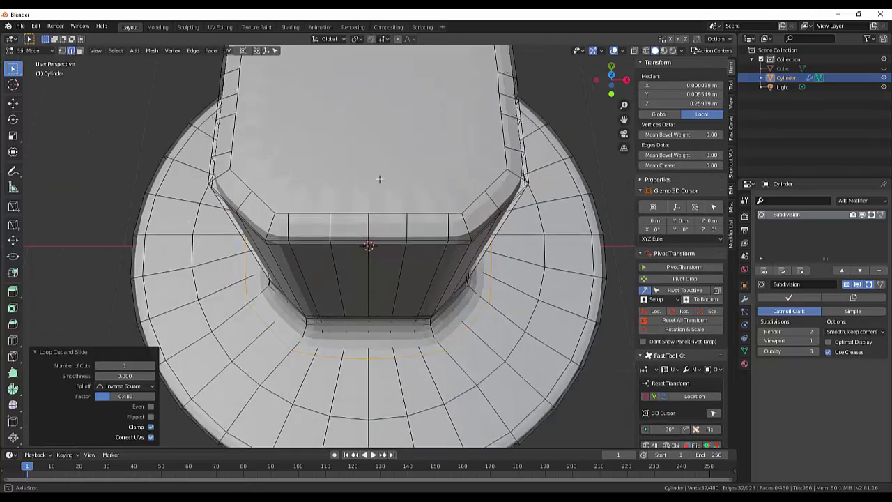
middle_drag(329, 203, 381, 188)
scroll(381, 189, down, 2)
scroll(381, 188, up, 1)
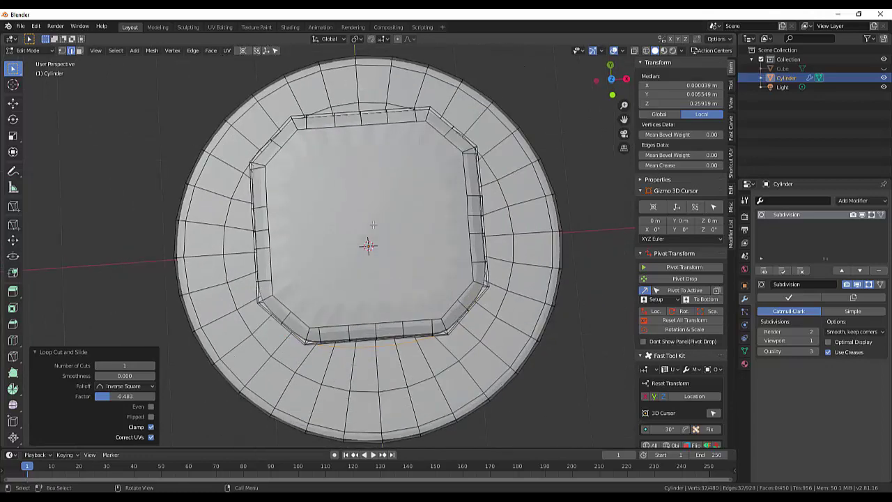
key(alt+a)
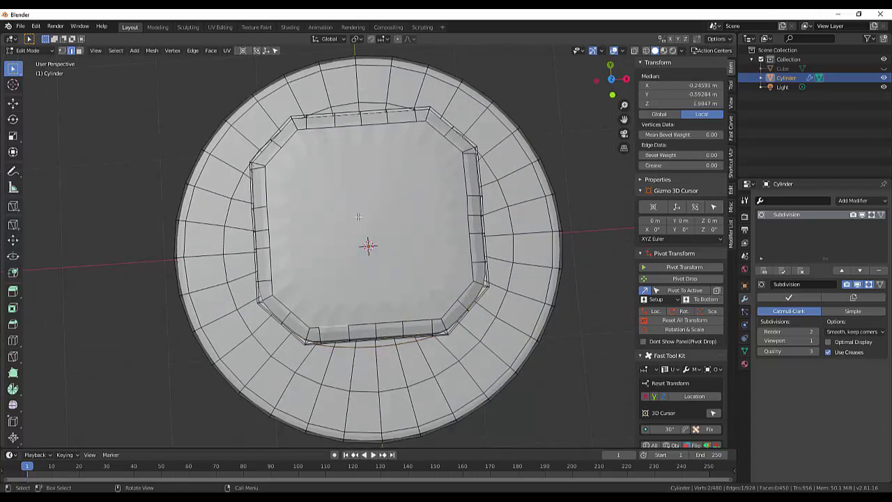
Inset the column's top face by 0.055 m and inspect it at an angle
click(78, 51)
click(407, 234)
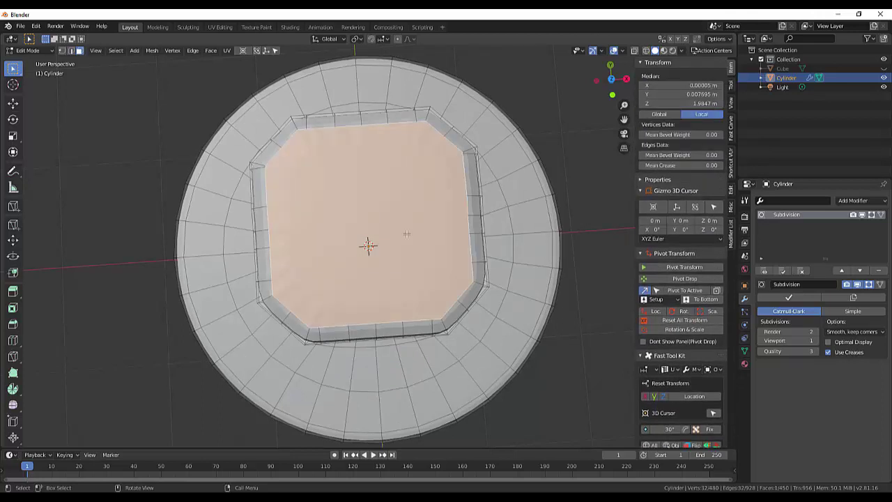
key(i)
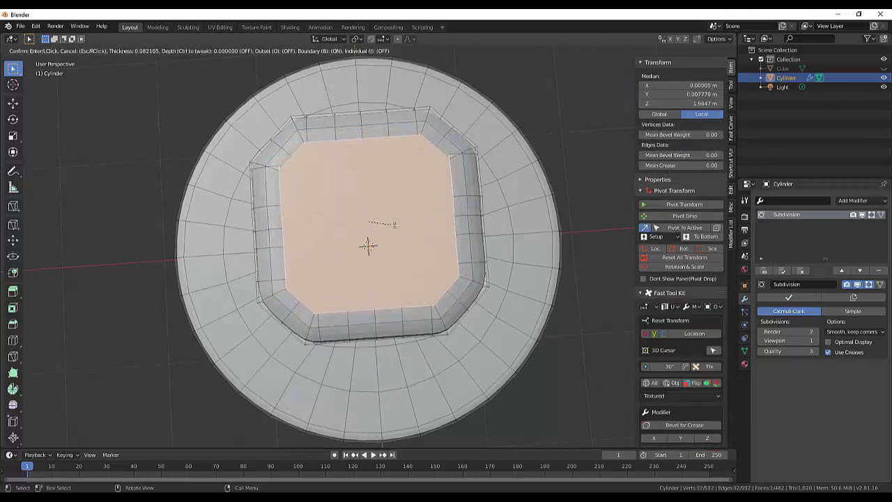
click(403, 226)
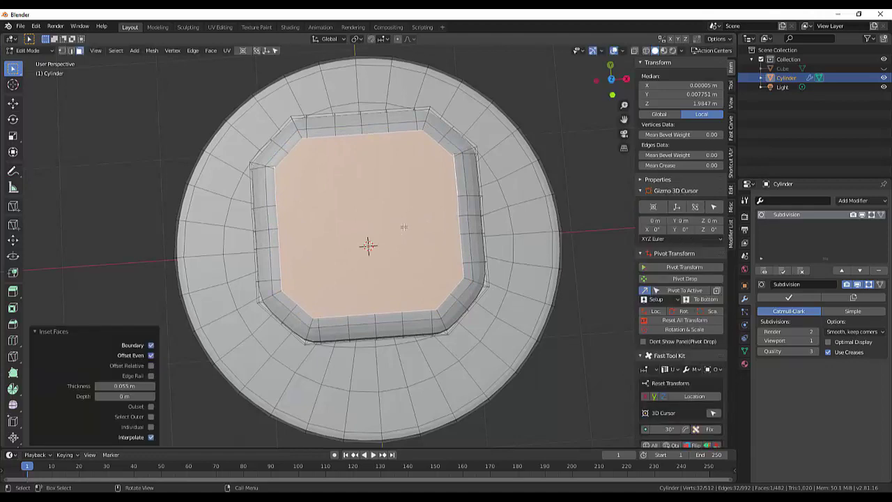
mouse_move(404, 226)
middle_down()
mouse_move(525, 209)
mouse_move(509, 202)
middle_up()
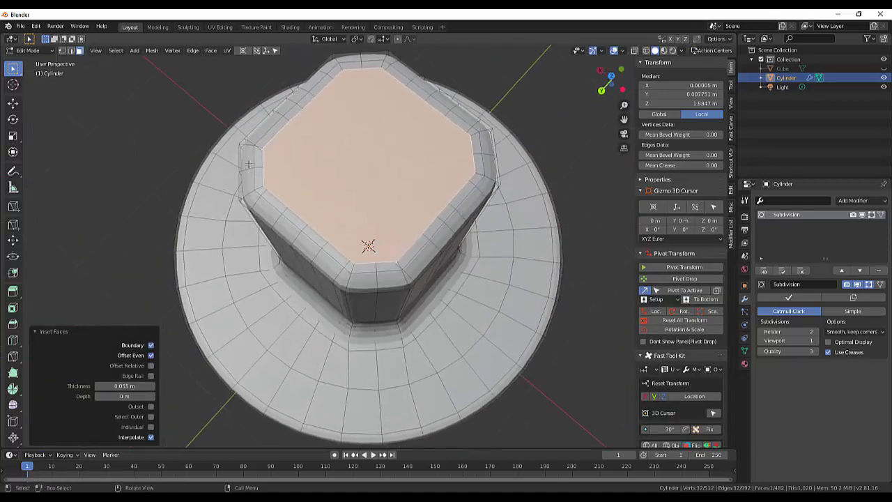
scroll(234, 144, up, 4)
scroll(233, 142, down, 2)
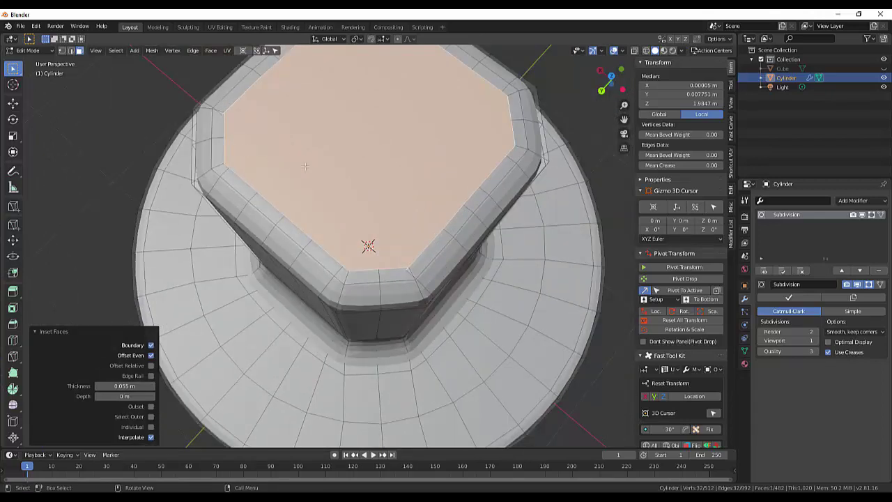
Undo the inset and reselect the column's flat octagonal top face
key(ctrl+z)
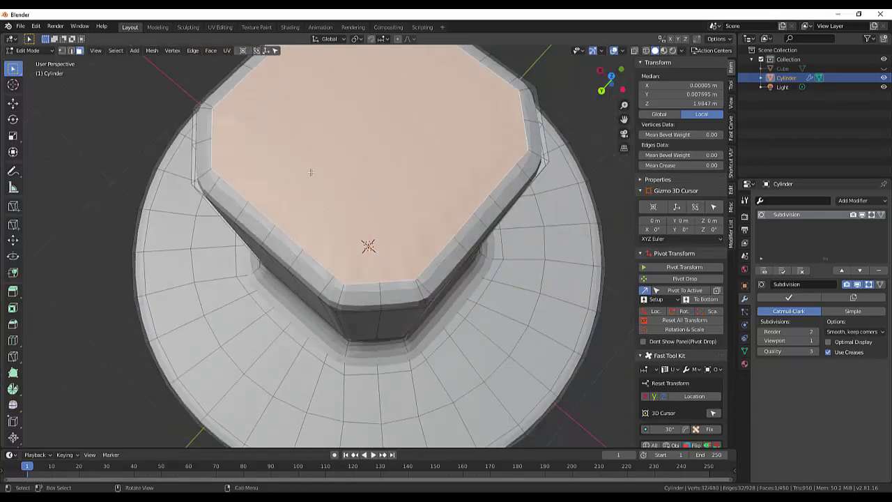
click(537, 275)
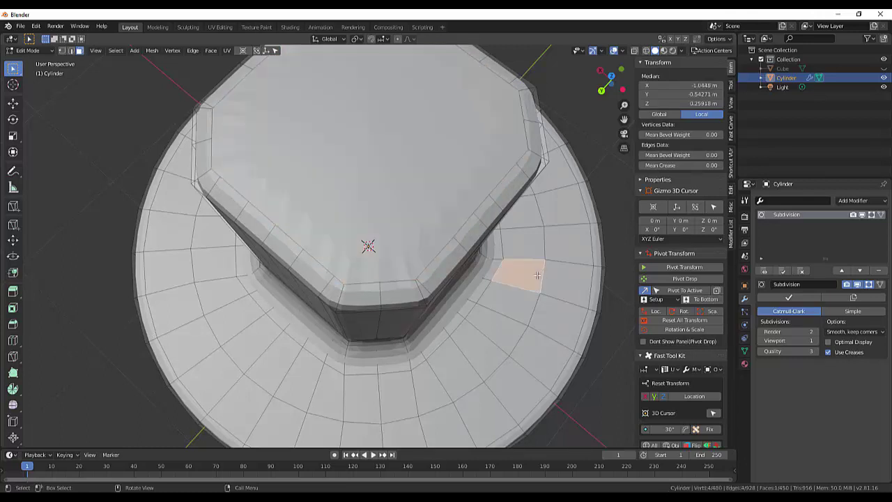
click(407, 221)
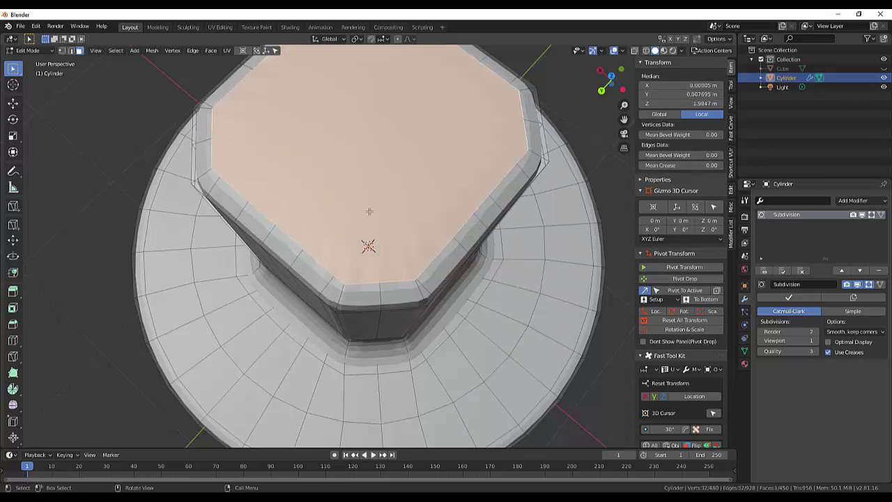
Cut a supporting edge loop just below the column's top rim at factor 0.652, then deselect
key(ctrl+r)
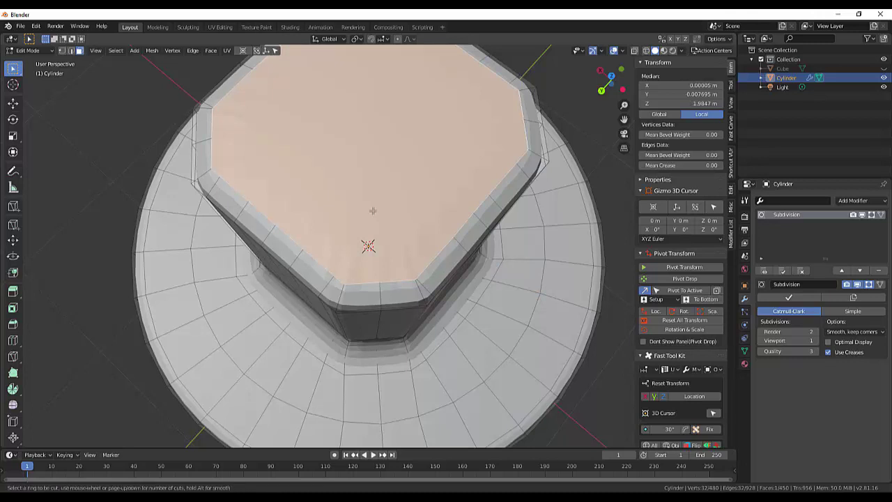
click(492, 202)
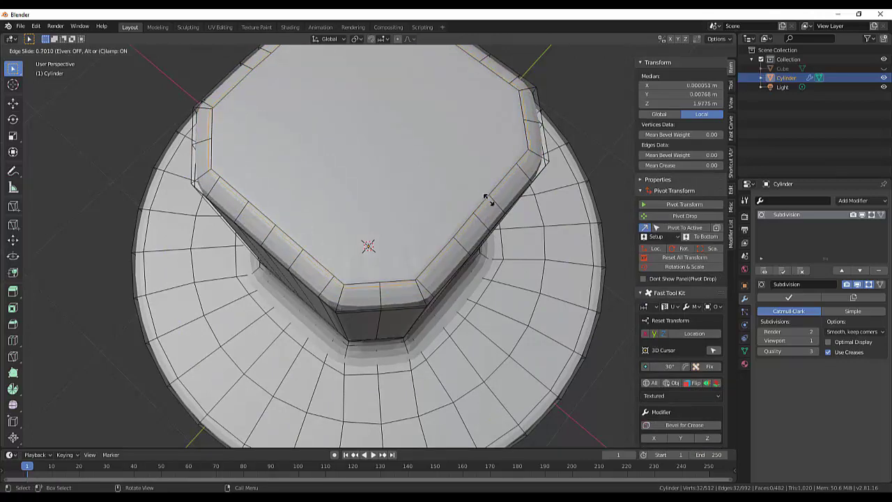
click(489, 201)
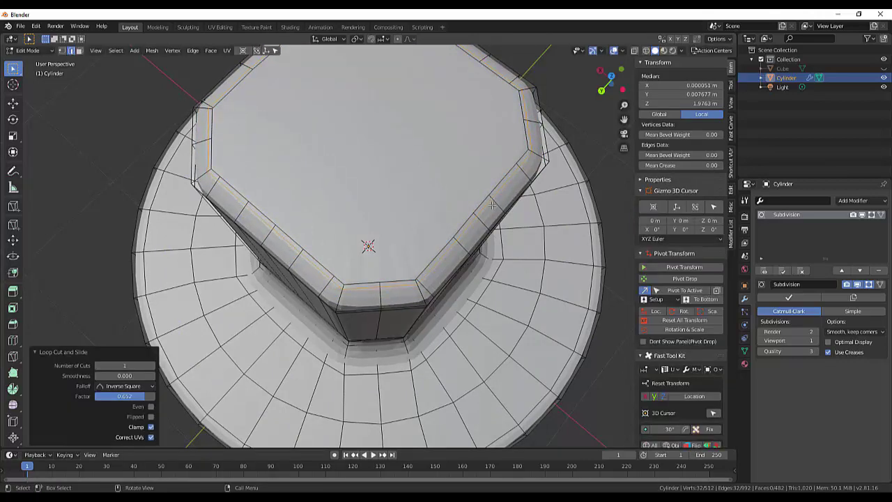
mouse_move(494, 206)
middle_down()
mouse_move(451, 210)
mouse_move(446, 227)
middle_up()
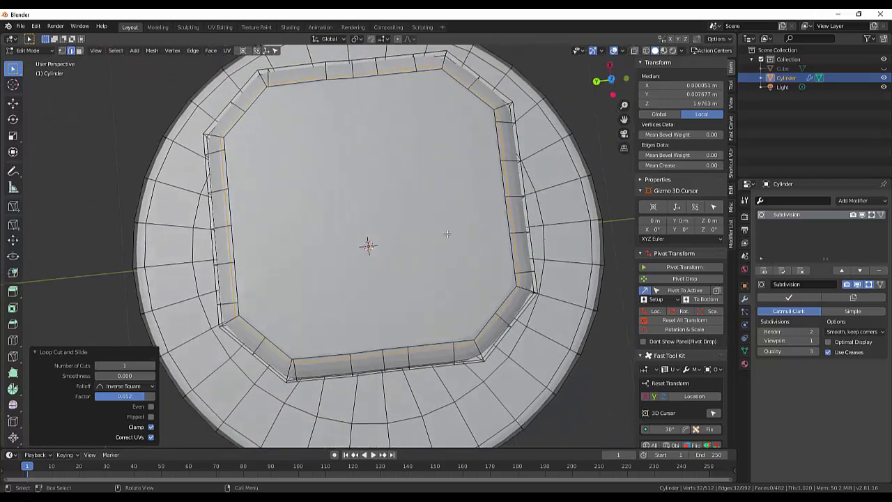
key(alt+a)
mouse_move(448, 234)
middle_down()
mouse_move(456, 211)
mouse_move(455, 232)
middle_up()
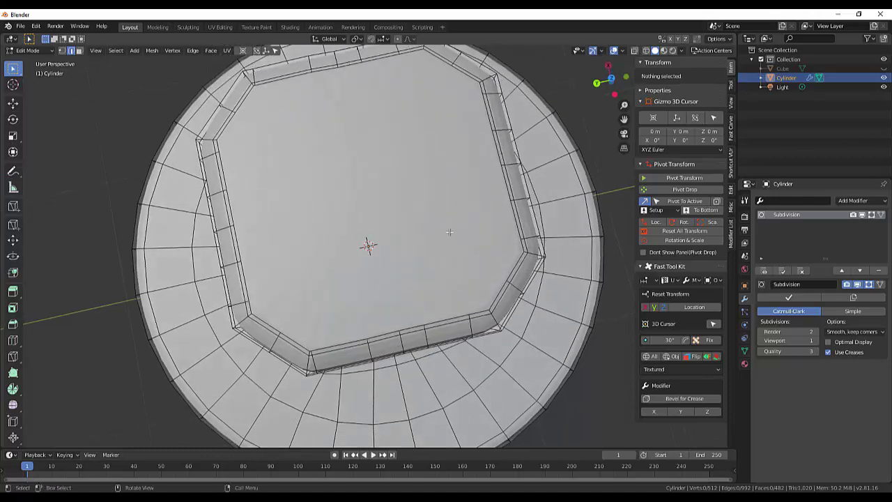
Subdivide the column's top face, raising the mesh to 544 vertices, then deselect it
click(80, 50)
click(359, 188)
right_click(360, 188)
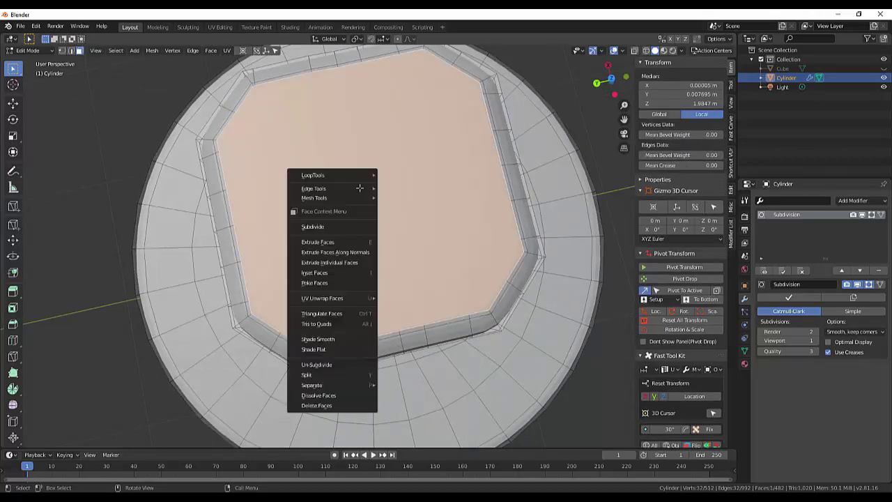
click(324, 228)
middle_drag(337, 219, 479, 200)
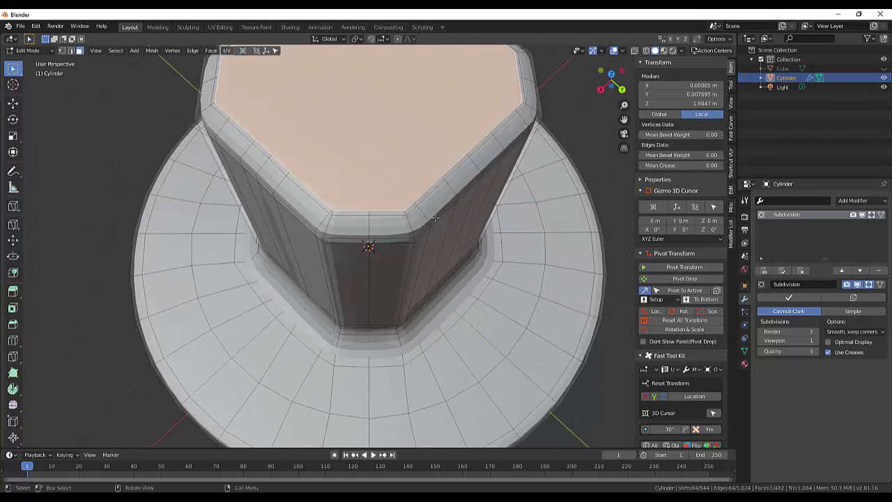
scroll(313, 227, up, 2)
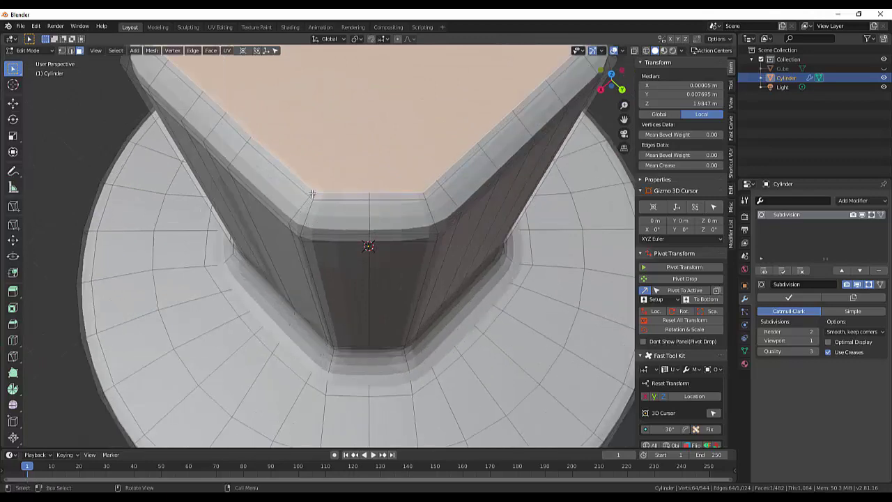
scroll(317, 193, down, 4)
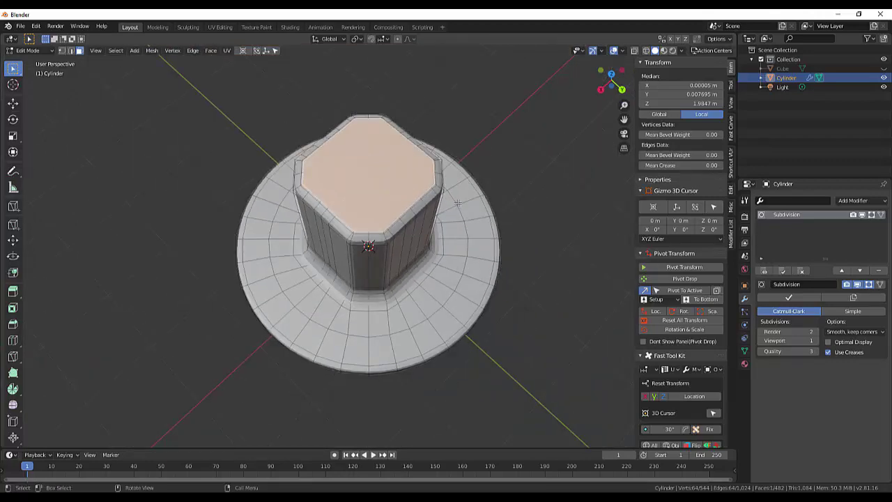
middle_drag(453, 205, 454, 149)
click(505, 167)
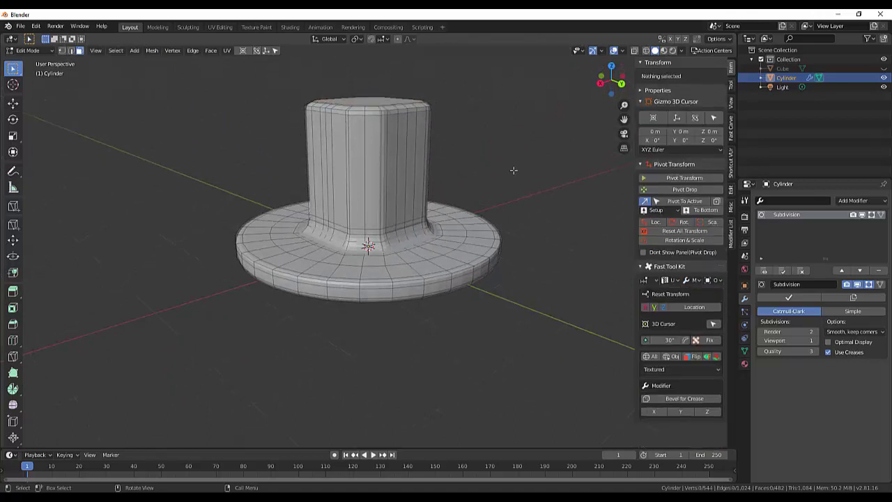
middle_drag(514, 169, 527, 175)
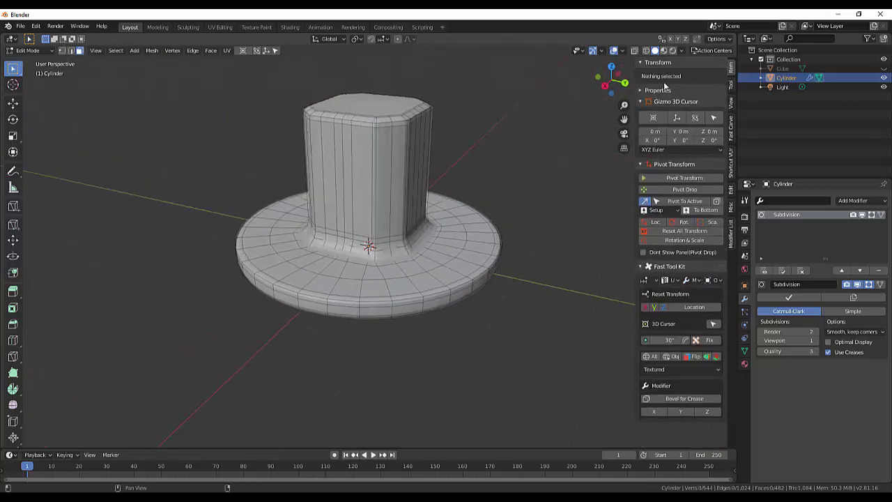
click(28, 52)
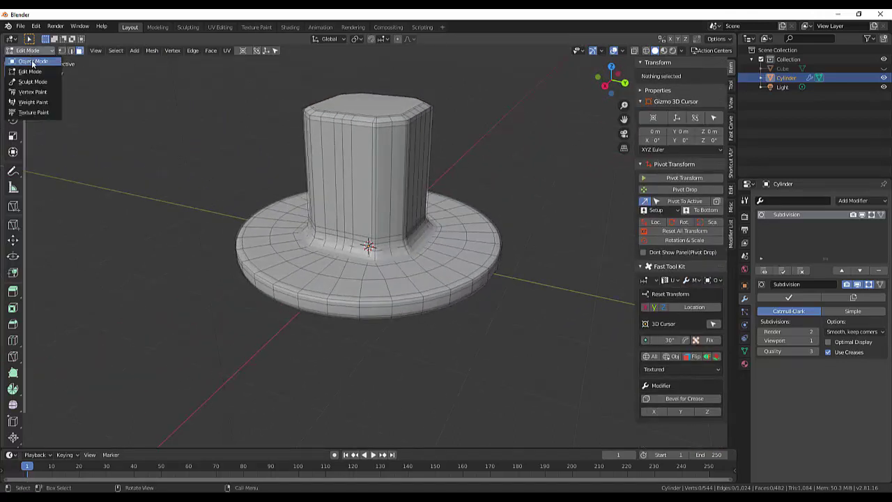
Switch back to Object Mode and apply Shade Smooth to the cylinder
click(33, 62)
mouse_move(79, 108)
middle_down()
mouse_move(107, 133)
mouse_move(221, 141)
mouse_move(395, 100)
mouse_move(512, 93)
mouse_move(472, 120)
mouse_move(393, 135)
mouse_move(256, 122)
mouse_move(179, 135)
middle_up()
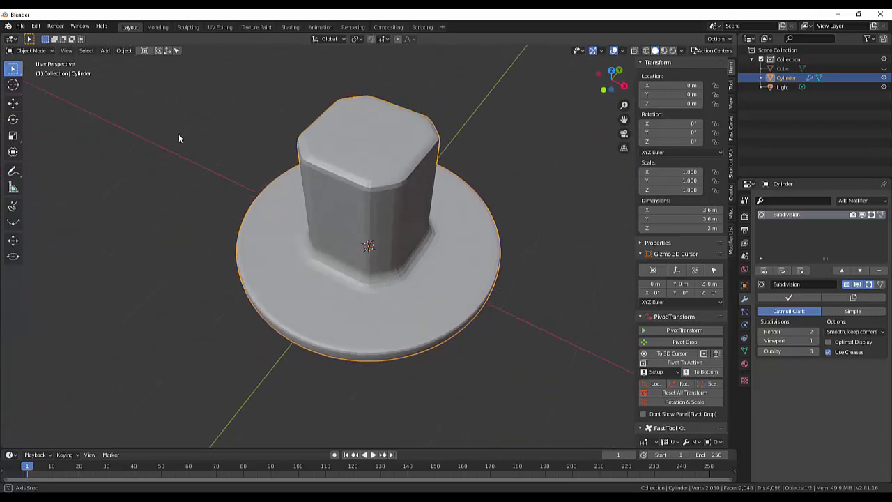
right_click(400, 291)
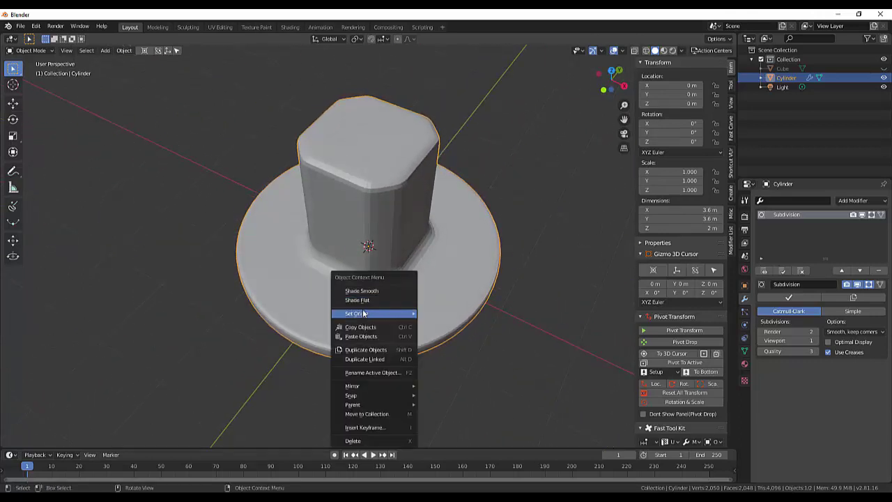
click(366, 291)
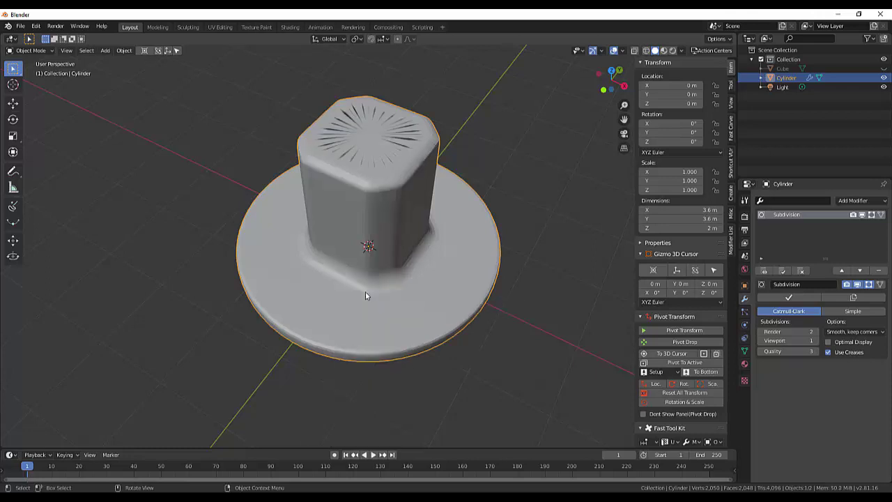
mouse_move(442, 279)
middle_down()
mouse_move(455, 224)
mouse_move(443, 278)
middle_up()
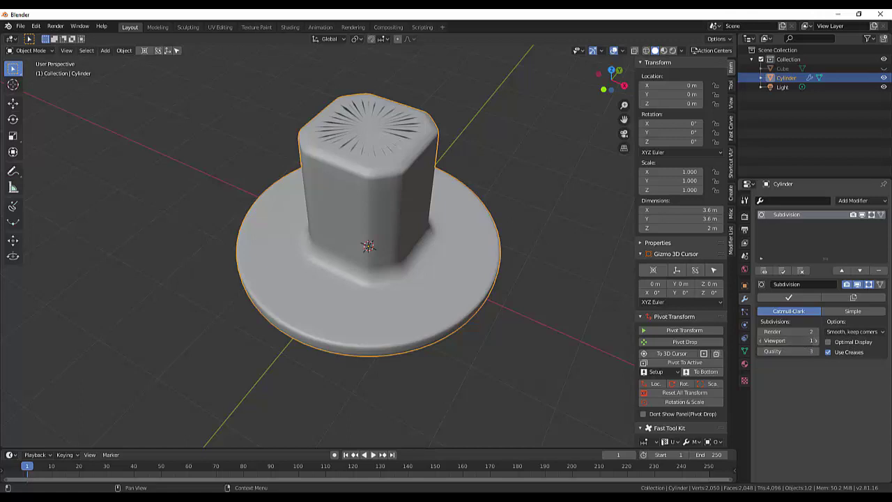
Set the Subdivision modifier's Viewport level from 1 to 3 and deselect the cylinder
drag(788, 341, 808, 341)
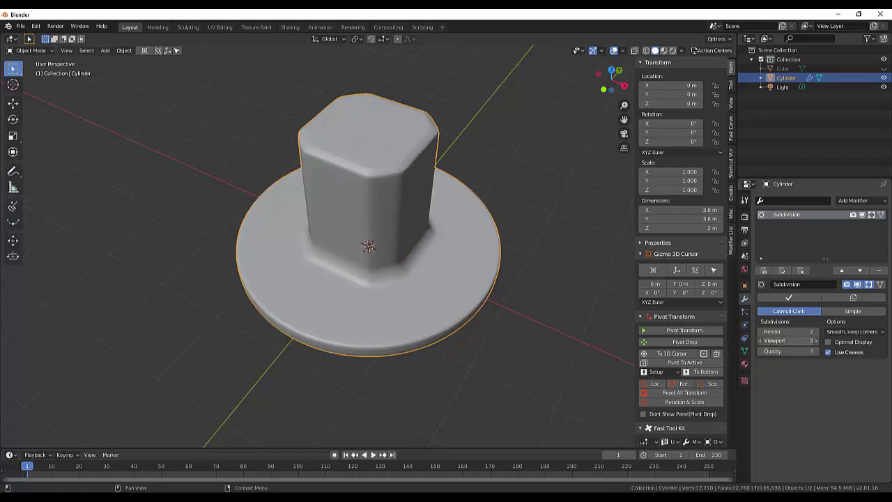
click(556, 349)
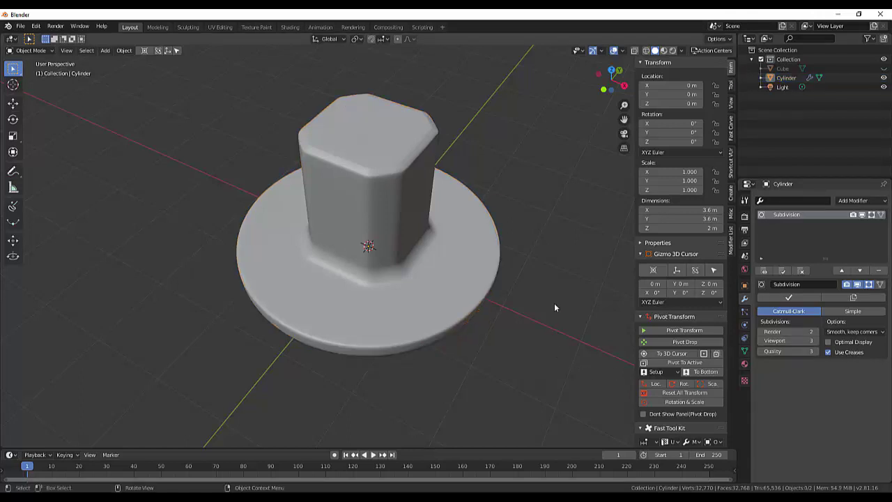
mouse_move(554, 303)
middle_down()
mouse_move(645, 267)
mouse_move(500, 416)
mouse_move(493, 249)
mouse_move(504, 293)
middle_up()
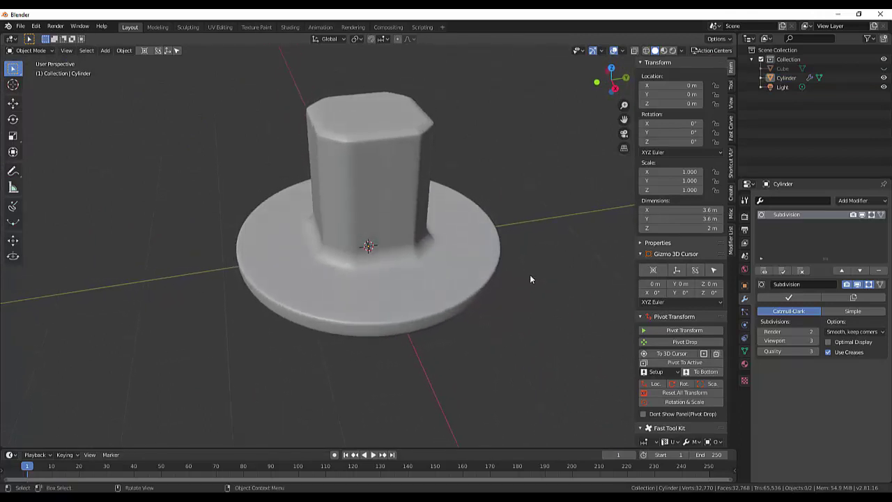